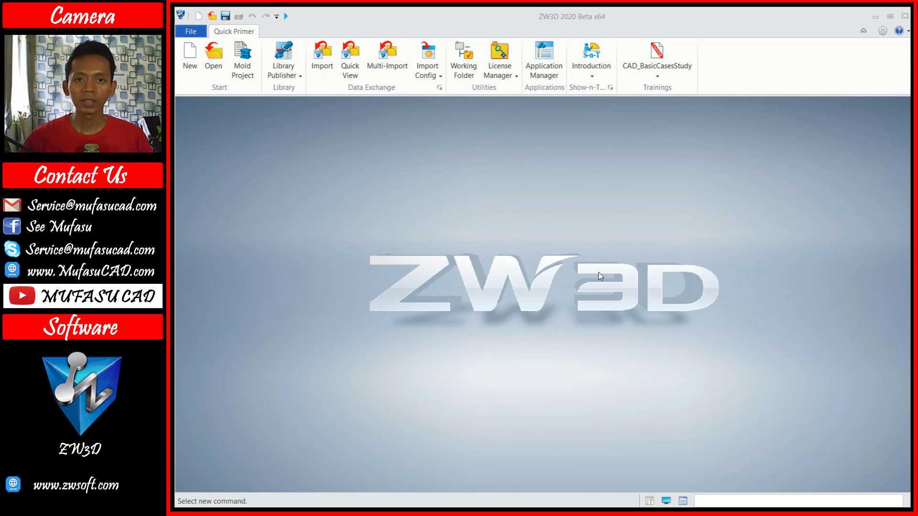
# Create the new part Part004 and start a sketch on its XY plane.
pyautogui.click(190, 57)
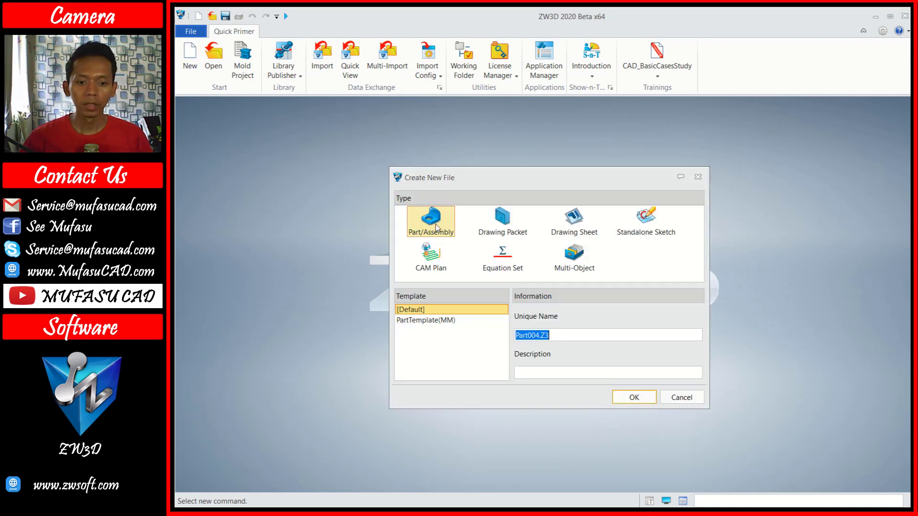
pyautogui.click(636, 397)
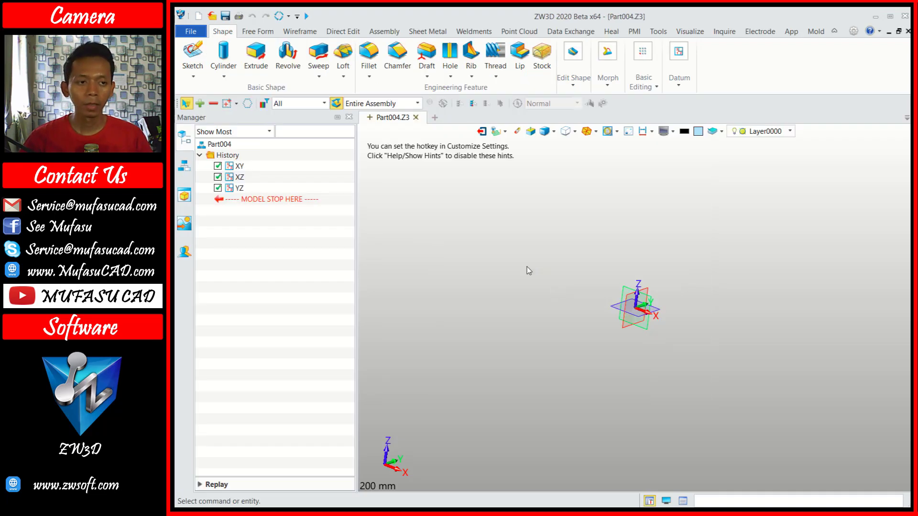
pyautogui.click(193, 52)
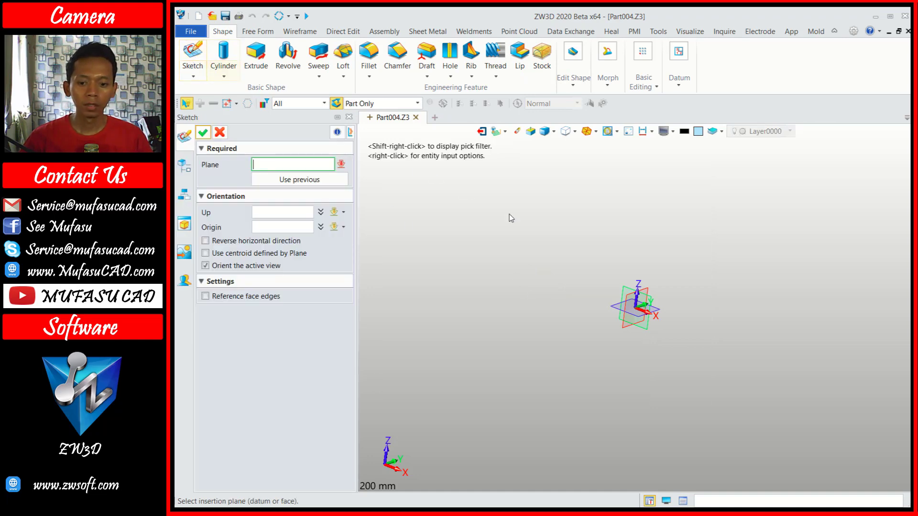
pyautogui.click(634, 308)
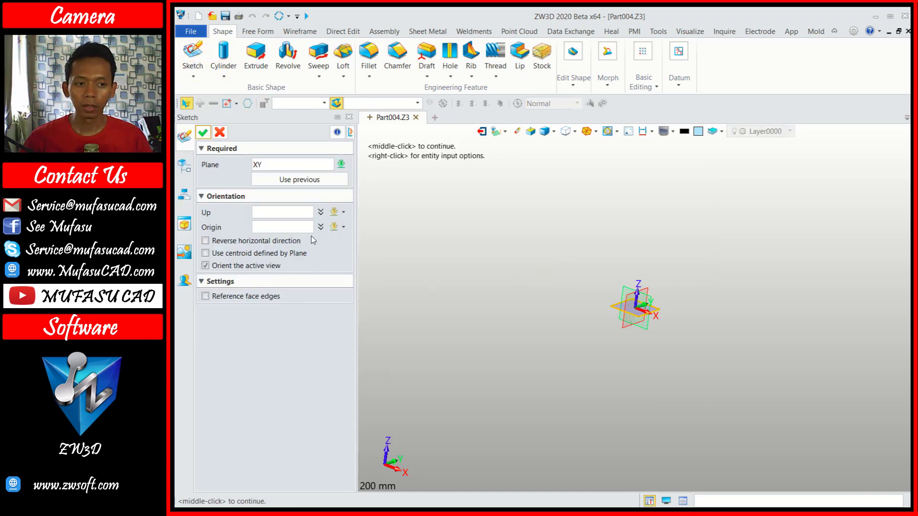
pyautogui.click(203, 132)
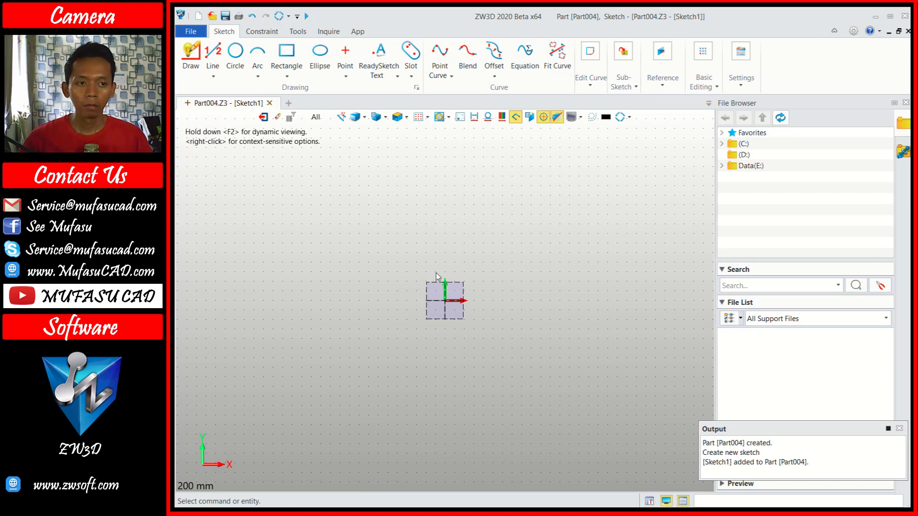
# Draw a 120 × 70 mm rectangle.
pyautogui.click(286, 55)
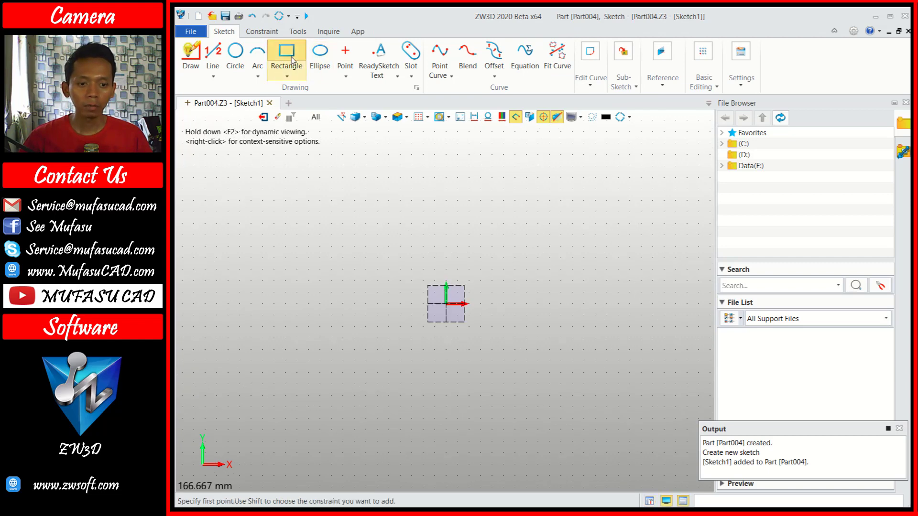
pyautogui.click(388, 315)
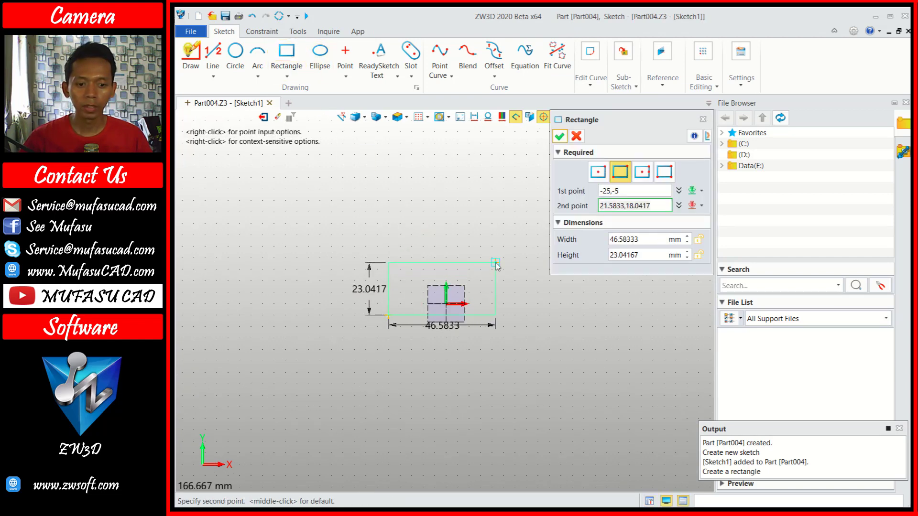
pyautogui.click(611, 240)
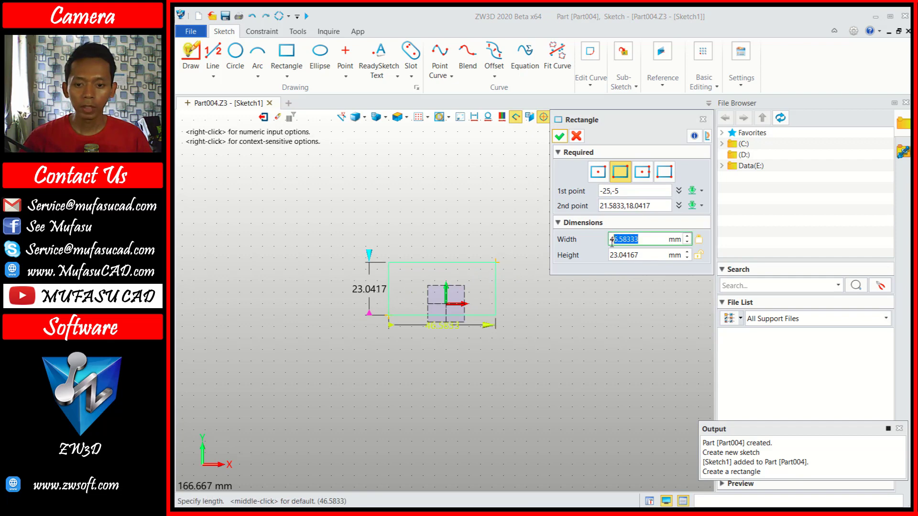
pyautogui.write('120')
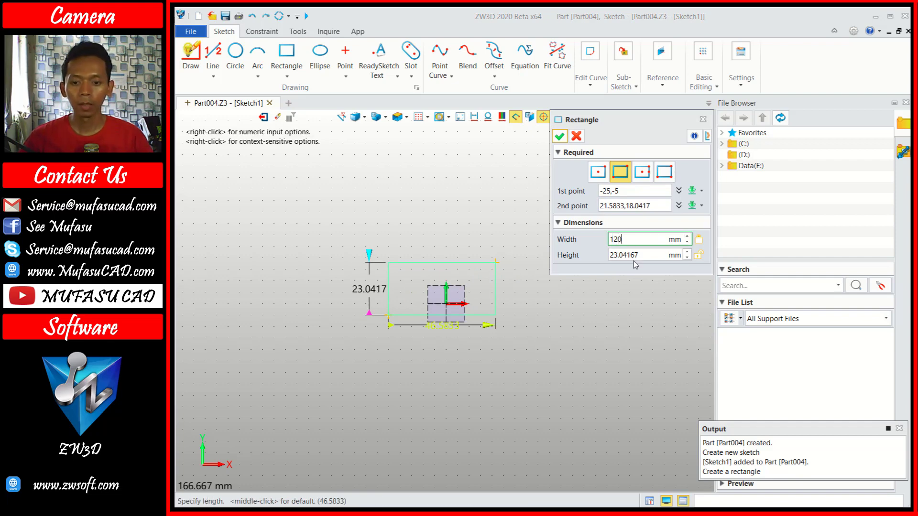
pyautogui.click(646, 255)
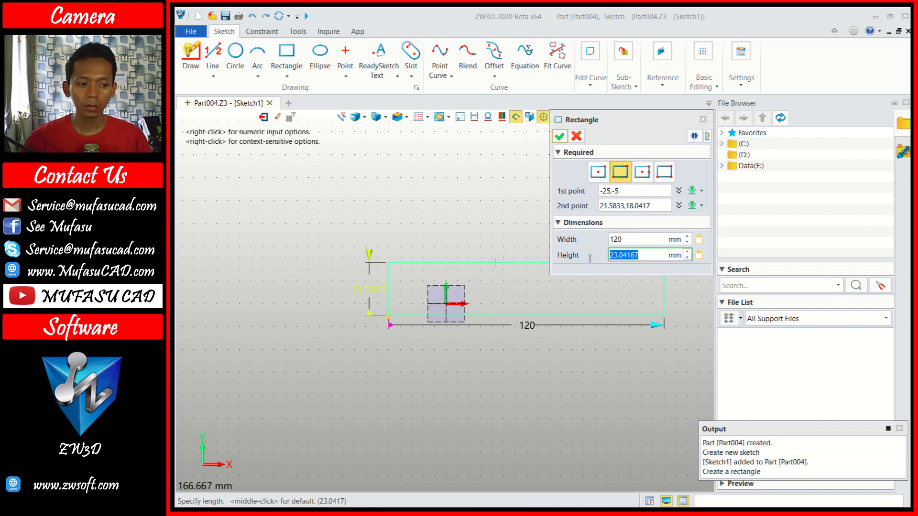
pyautogui.write('70')
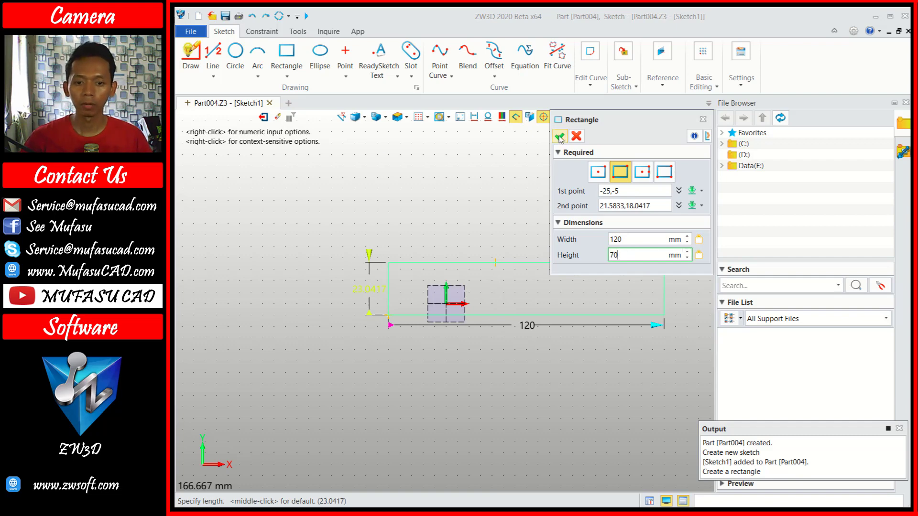
pyautogui.click(560, 137)
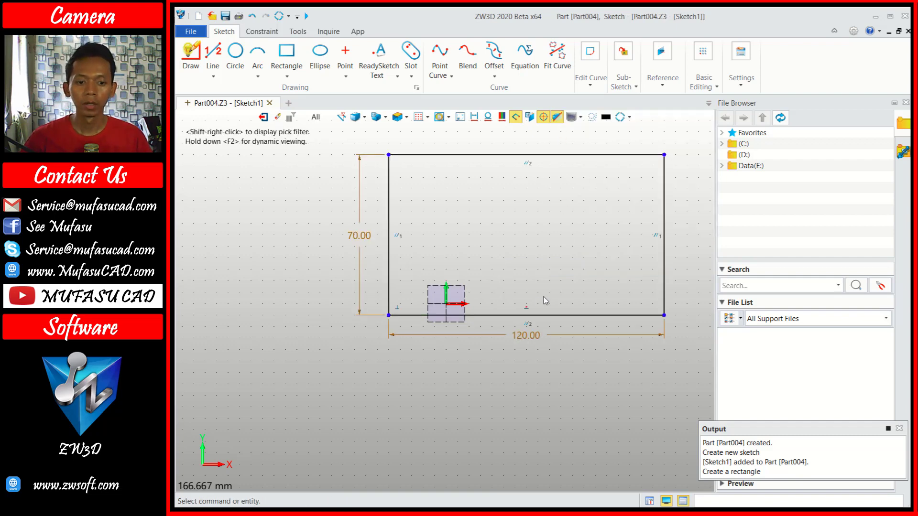
pyautogui.moveTo(534, 248); pyautogui.dragTo(486, 312, button='middle')
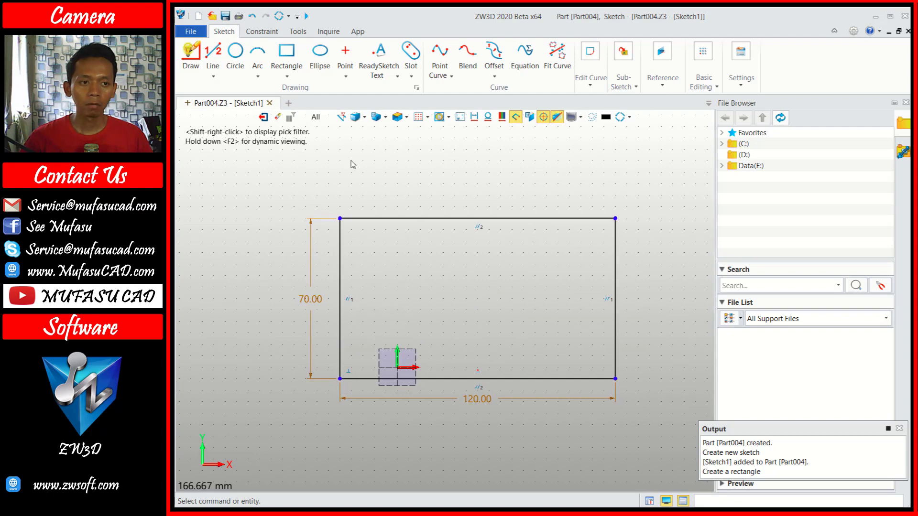
# Draw two vertical lines from the top edge to the bottom edge near each end.
pyautogui.click(212, 53)
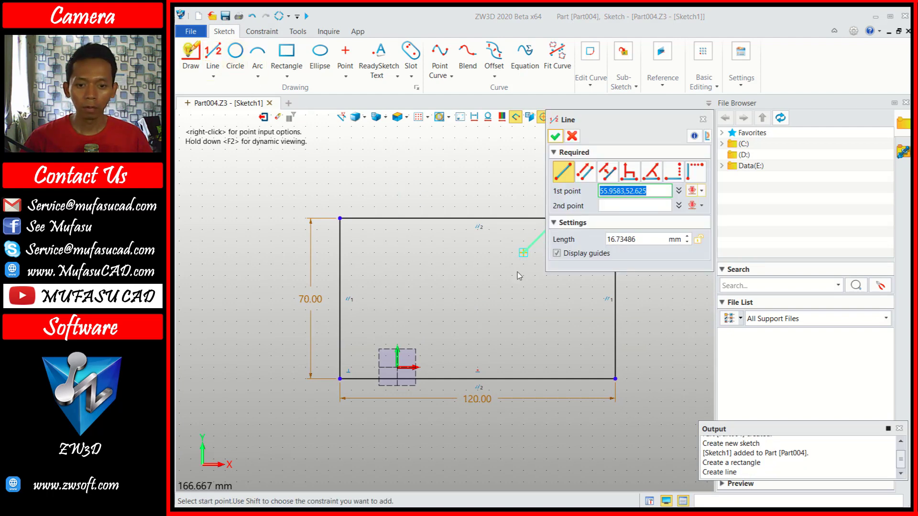
pyautogui.moveTo(517, 271); pyautogui.dragTo(406, 271, button='middle')
pyautogui.click(476, 220)
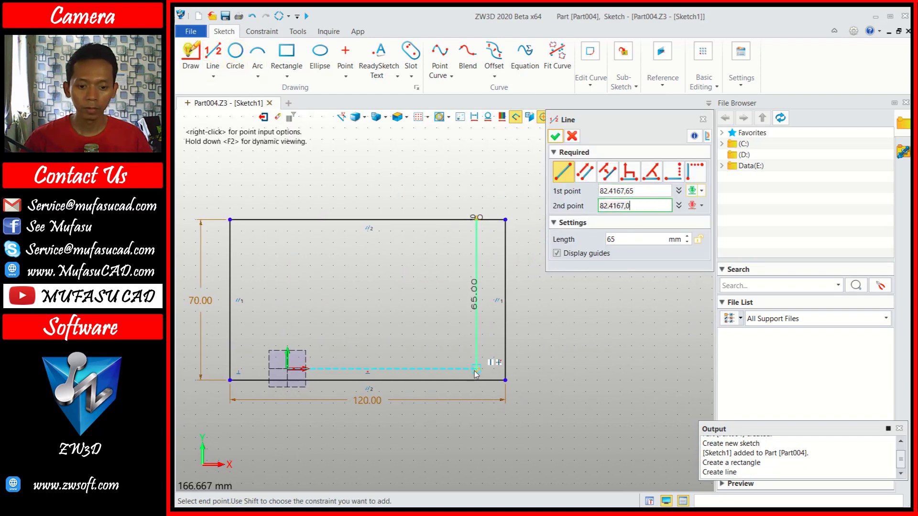
pyautogui.click(476, 380)
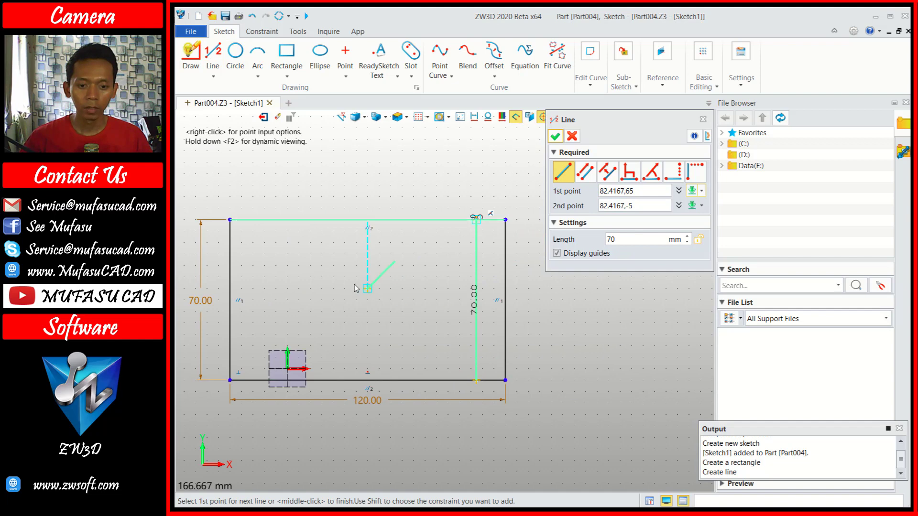
pyautogui.click(253, 220)
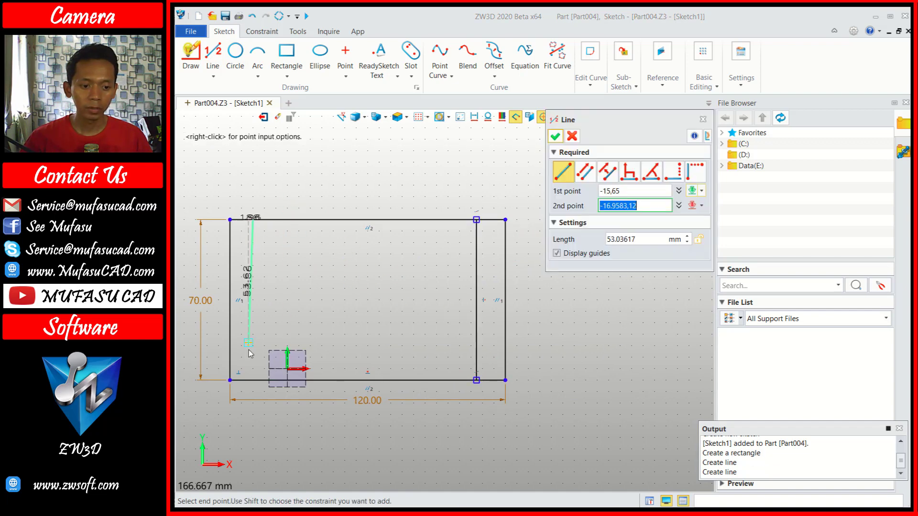
pyautogui.click(252, 383)
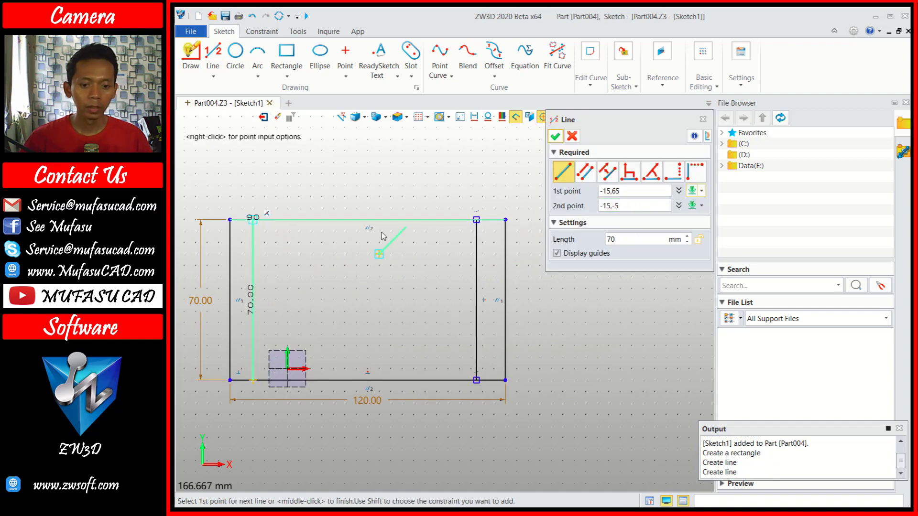
pyautogui.moveTo(375, 201); pyautogui.dragTo(400, 211, button='right')
# Add 6 mm Quick Dimensions from each vertical line to its nearest outer edge.
pyautogui.click(262, 31)
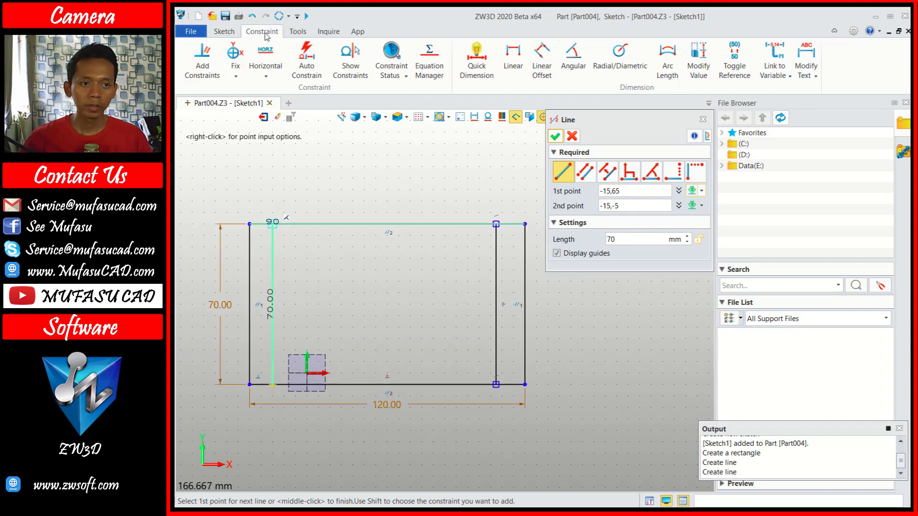
pyautogui.click(478, 60)
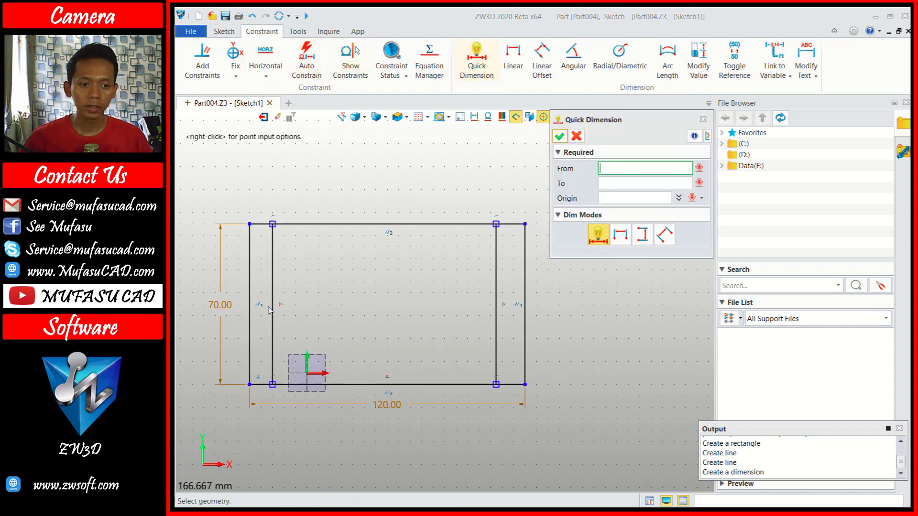
pyautogui.click(271, 272)
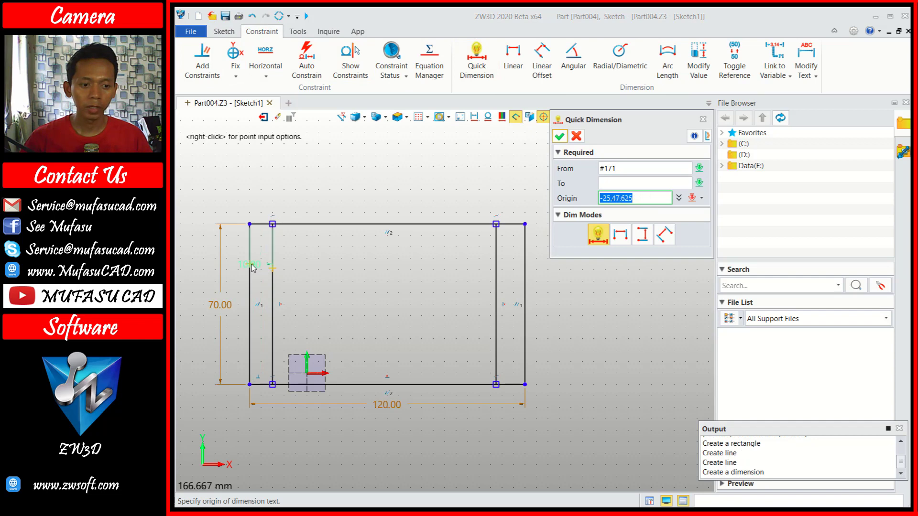
pyautogui.click(256, 198)
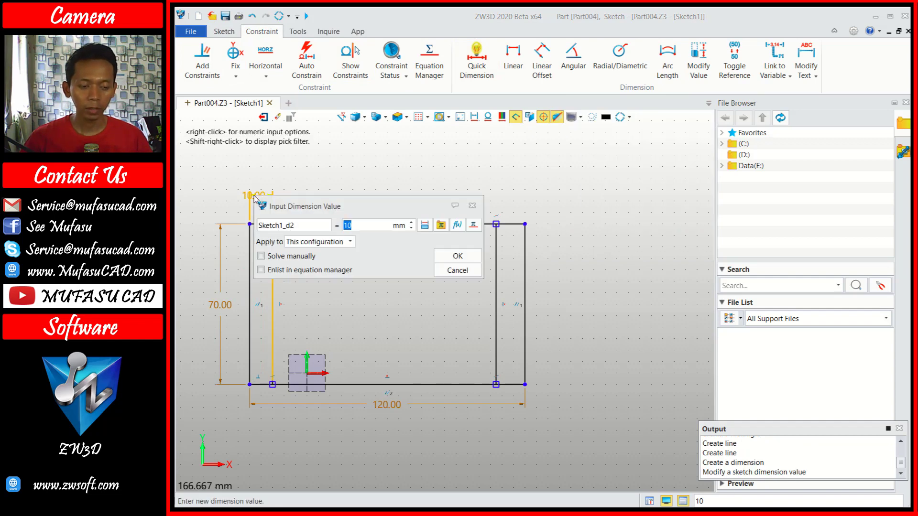
pyautogui.click(460, 255)
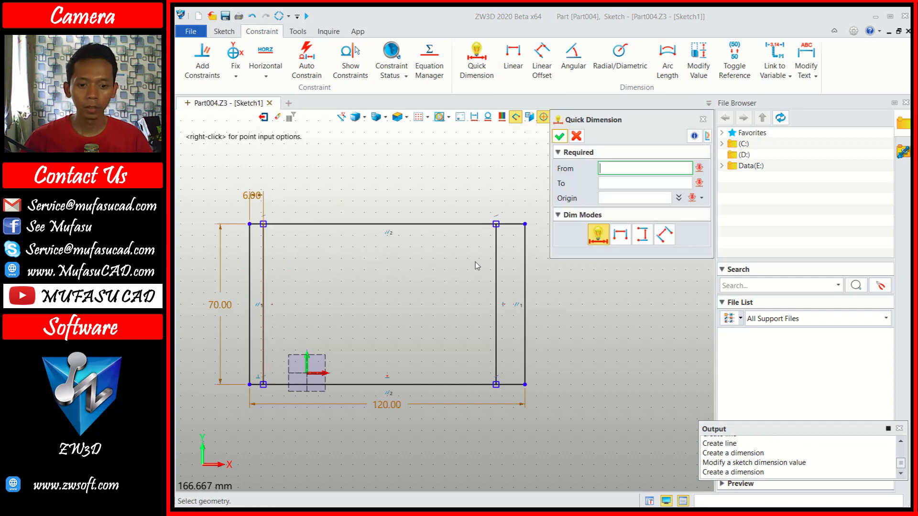
pyautogui.click(495, 285)
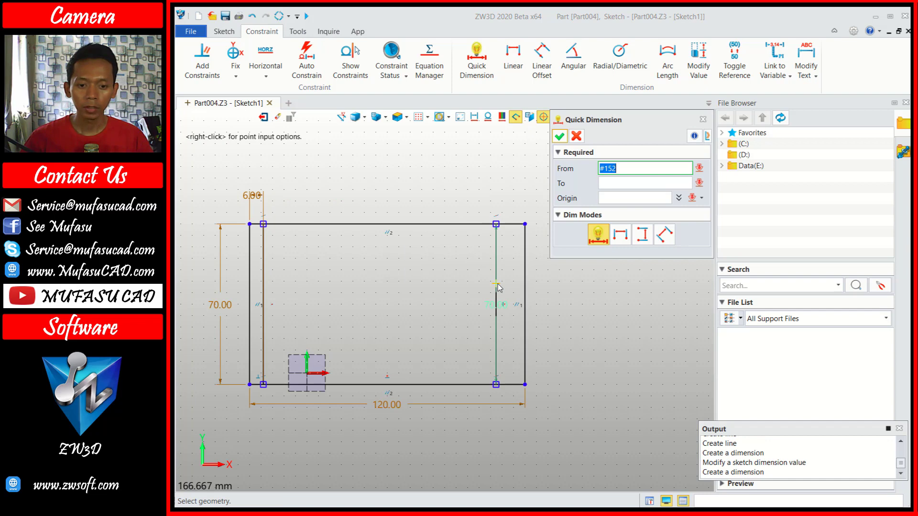
pyautogui.click(524, 288)
pyautogui.click(502, 197)
pyautogui.write('6')
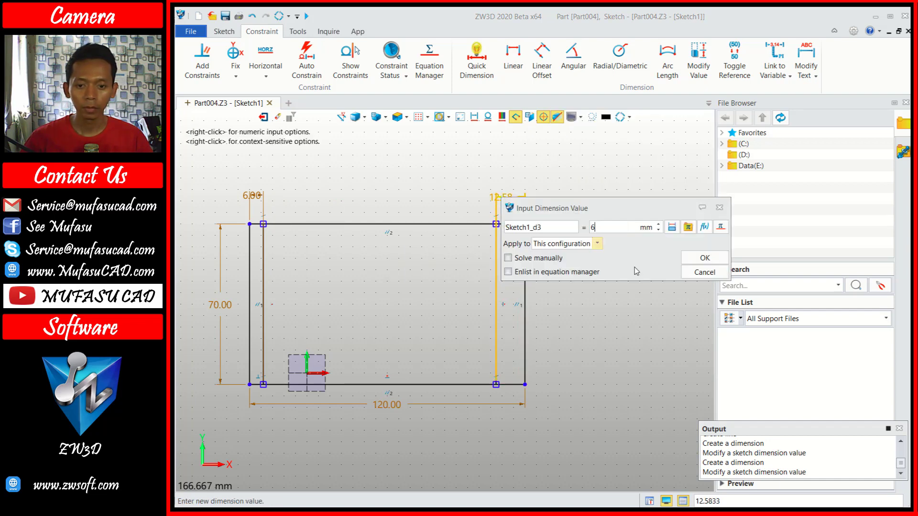
pyautogui.click(717, 261)
pyautogui.moveTo(594, 301); pyautogui.dragTo(606, 307, button='middle')
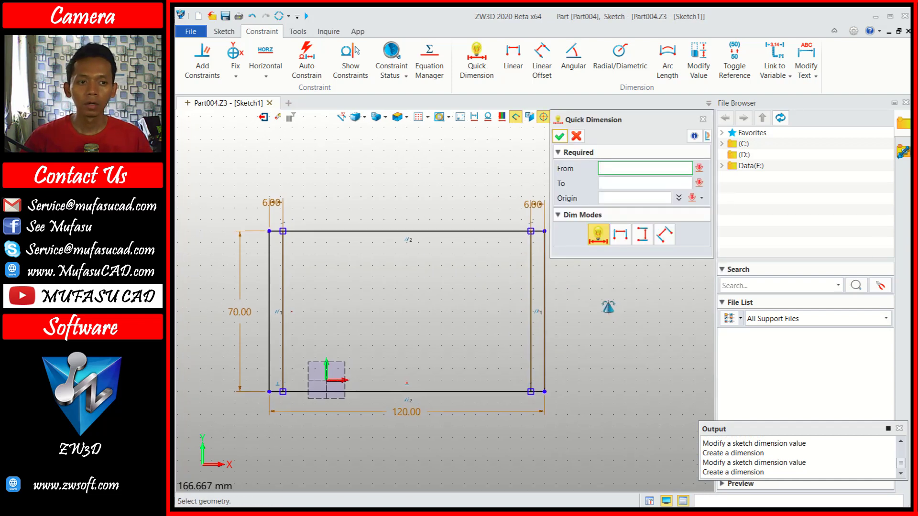
pyautogui.click(224, 31)
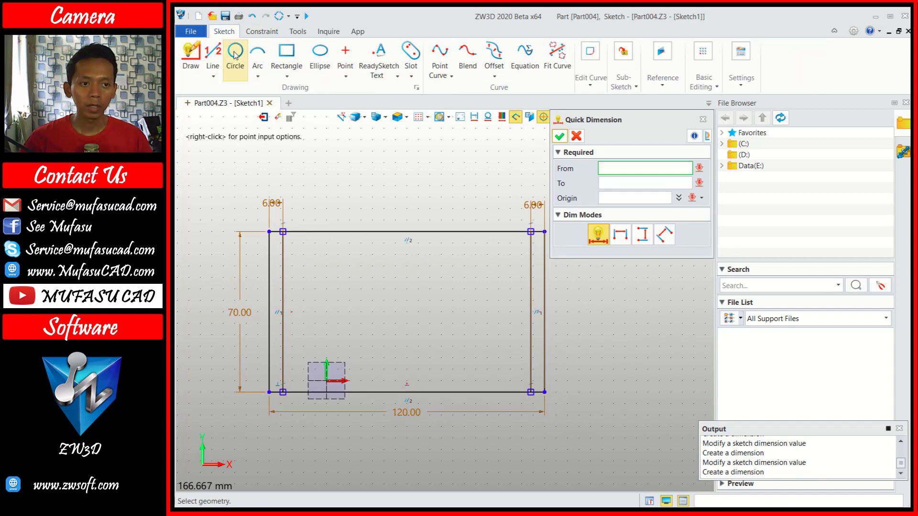
# Place an R25 circle centred on the rectangle's bottom edge.
pyautogui.click(235, 54)
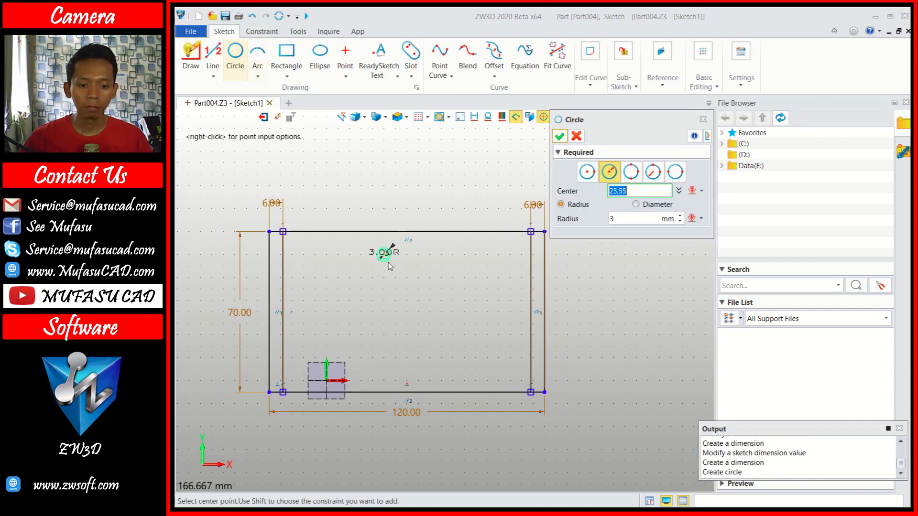
pyautogui.click(405, 392)
pyautogui.write('14')
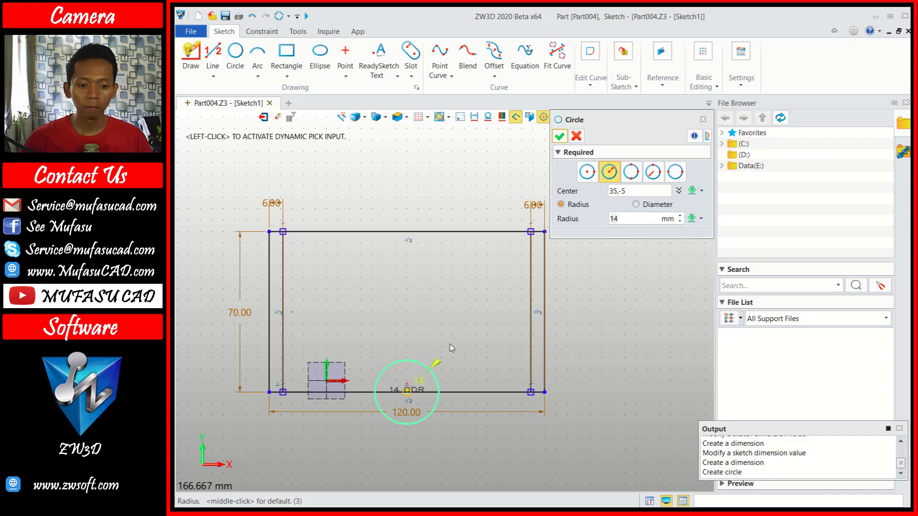
pyautogui.click(612, 218)
pyautogui.write('25')
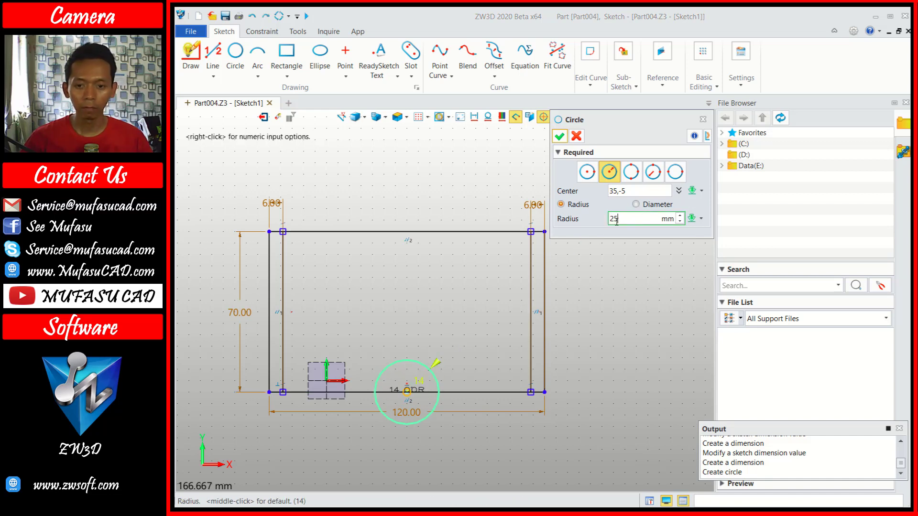
pyautogui.press('Return')
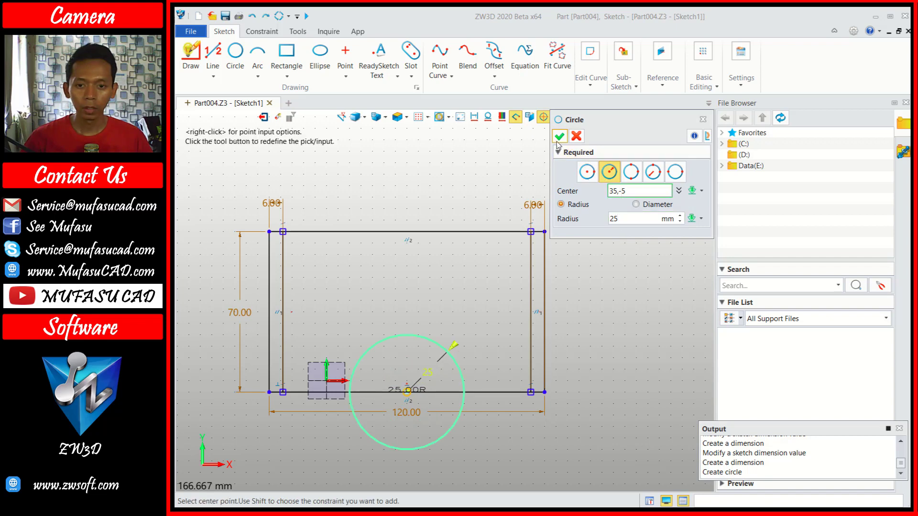
pyautogui.click(560, 137)
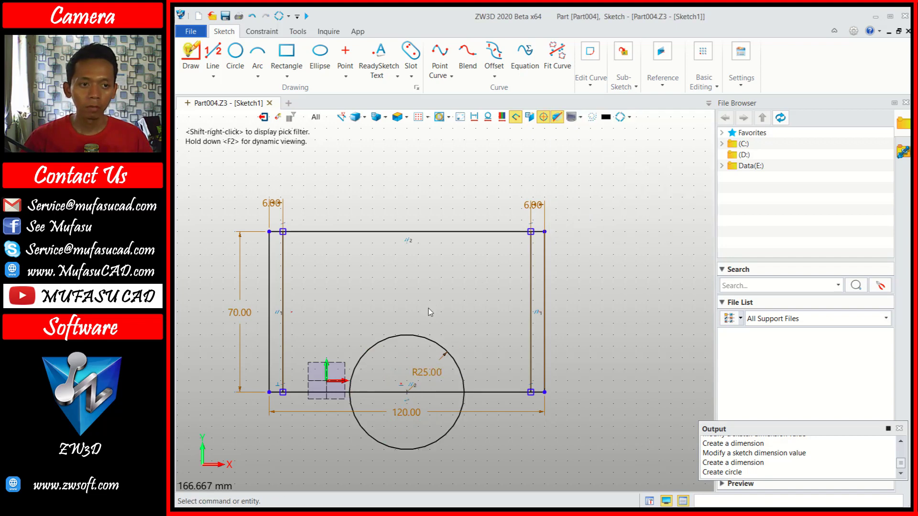
# Trim away the circle's lower half and the bottom line inside it to form the notch.
pyautogui.click(592, 85)
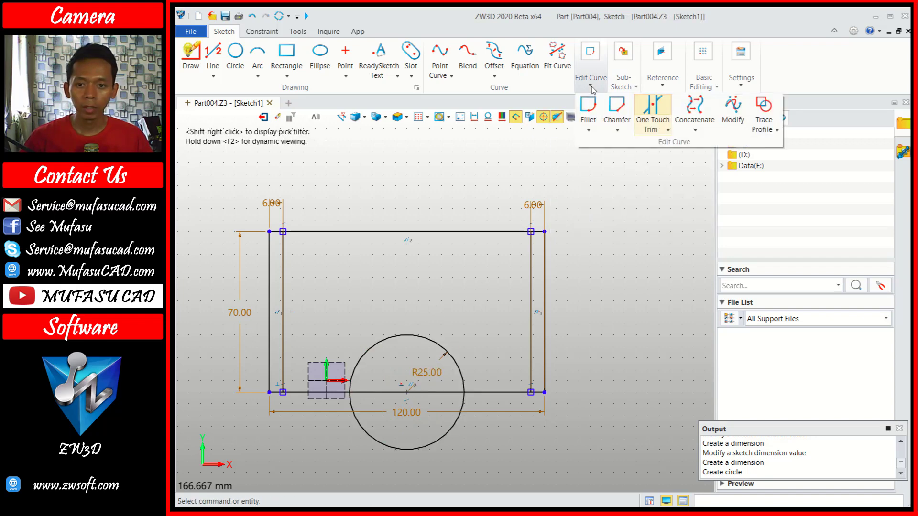
pyautogui.click(653, 114)
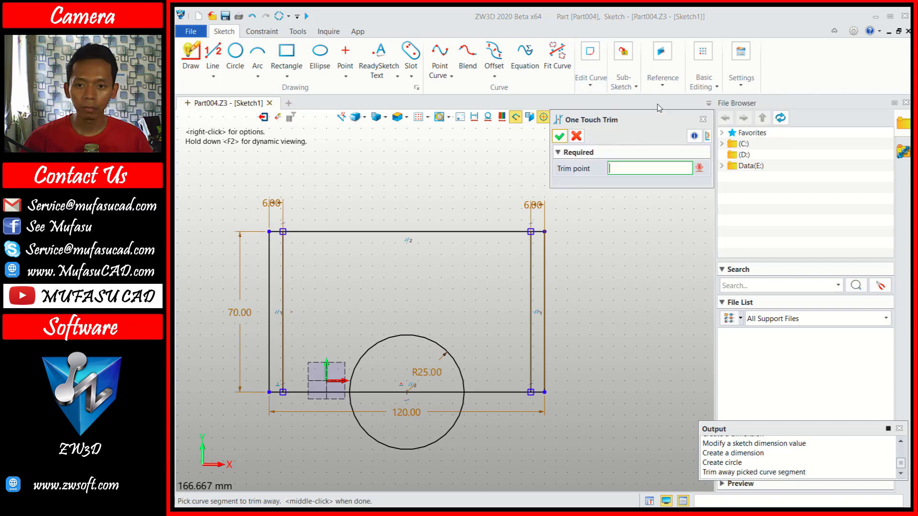
pyautogui.click(444, 436)
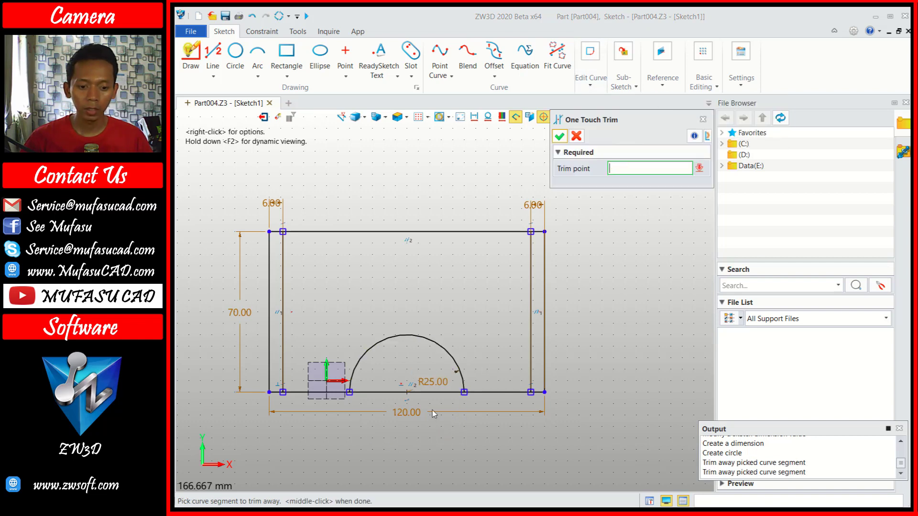
pyautogui.click(429, 393)
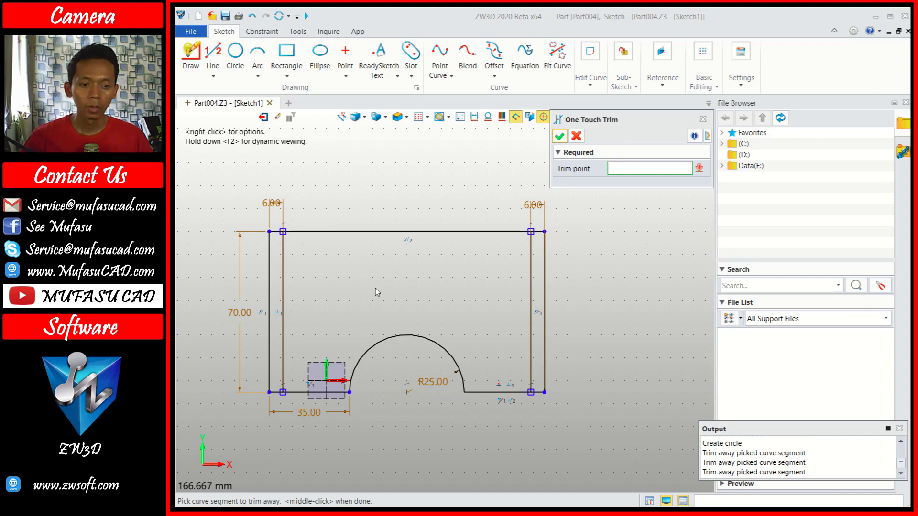
pyautogui.click(288, 54)
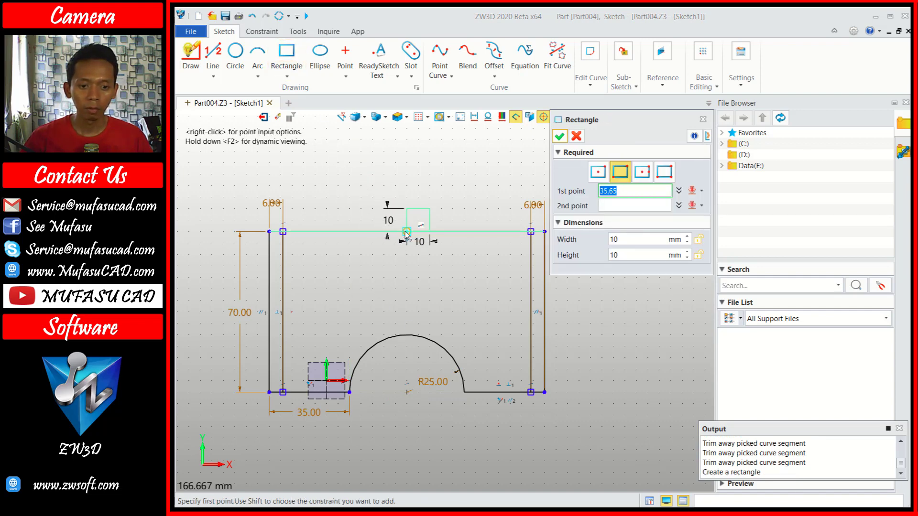
# Draw a -20 × -6 mm rectangle from 35,65 against the top edge, then exit the sketch.
pyautogui.click(406, 233)
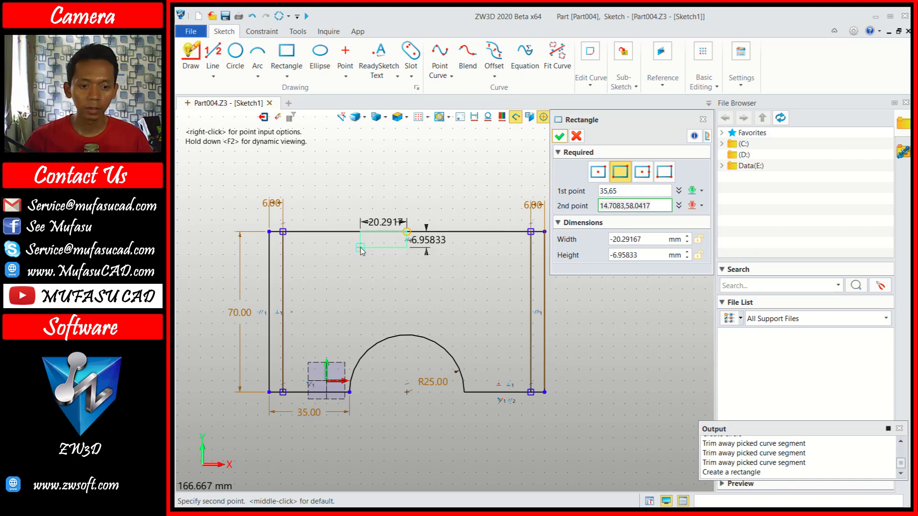
pyautogui.click(361, 249)
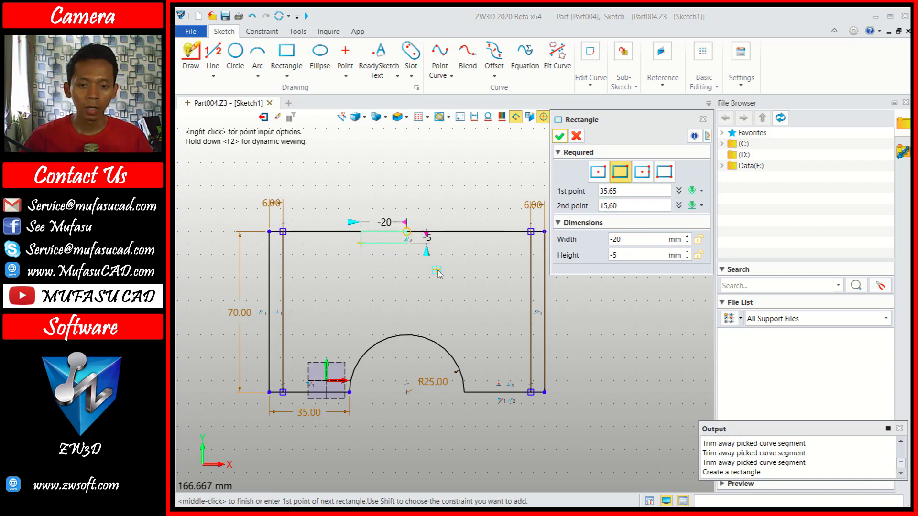
pyautogui.click(621, 254)
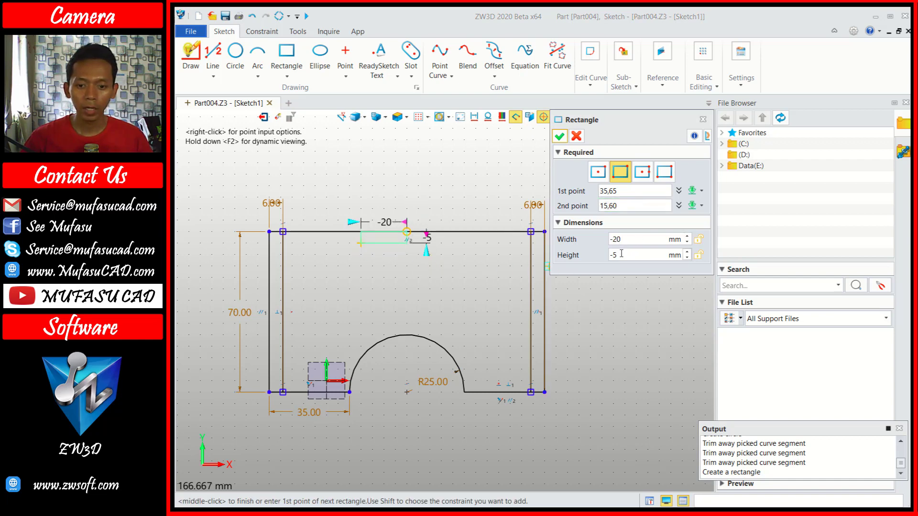
pyautogui.click(616, 255)
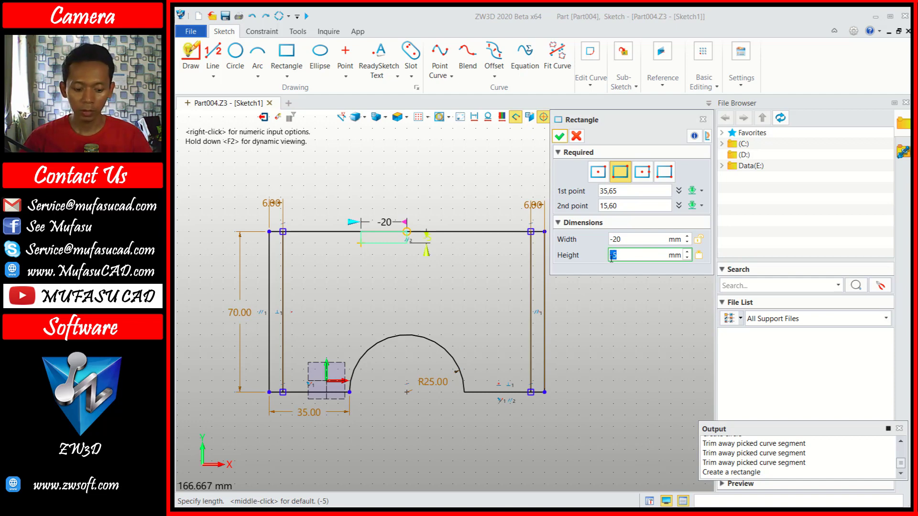
pyautogui.write('-6')
pyautogui.click(626, 238)
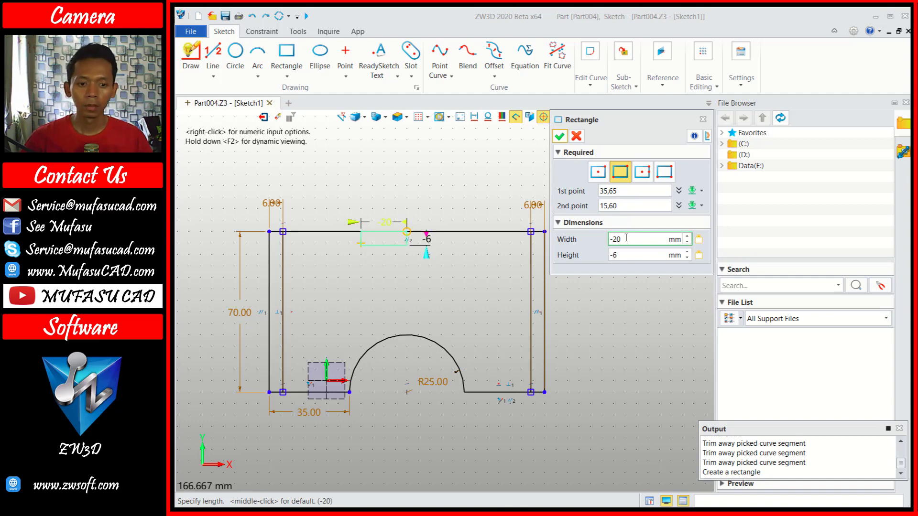
pyautogui.click(560, 136)
pyautogui.scroll(-1, 557, 287)
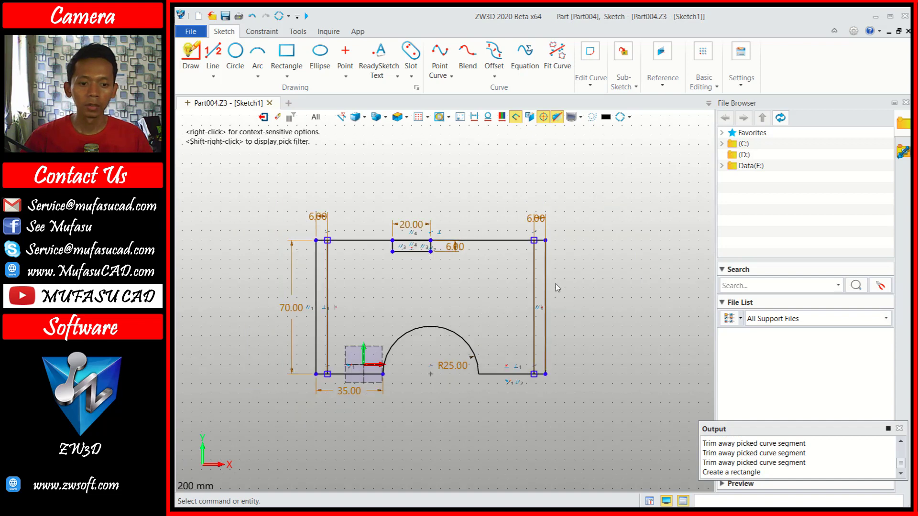
pyautogui.click(263, 118)
# Extrude Sketch1's inner plate region to an end distance of 6 mm as Extrude1_Base.
pyautogui.moveTo(631, 245)
pyautogui.mouseDown(button='middle')
pyautogui.moveTo(644, 252)
pyautogui.moveTo(416, 226)
pyautogui.mouseUp(button='middle')
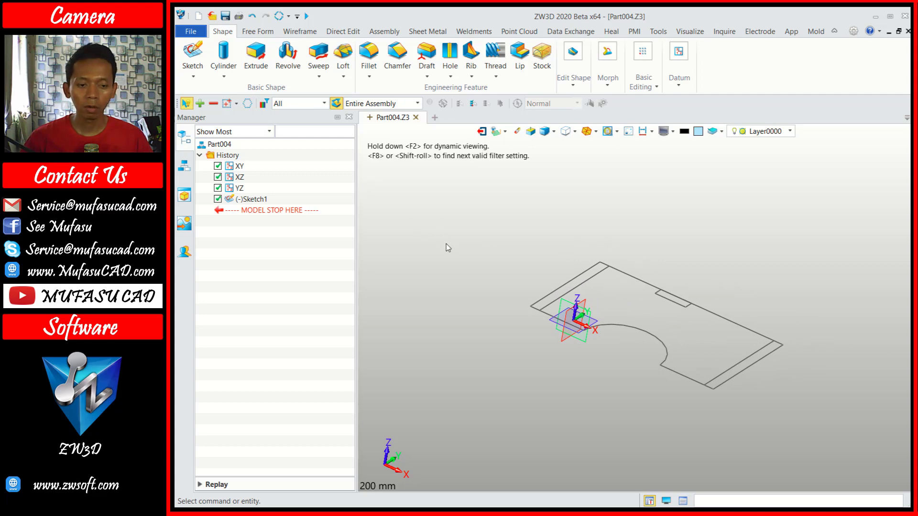
pyautogui.click(256, 55)
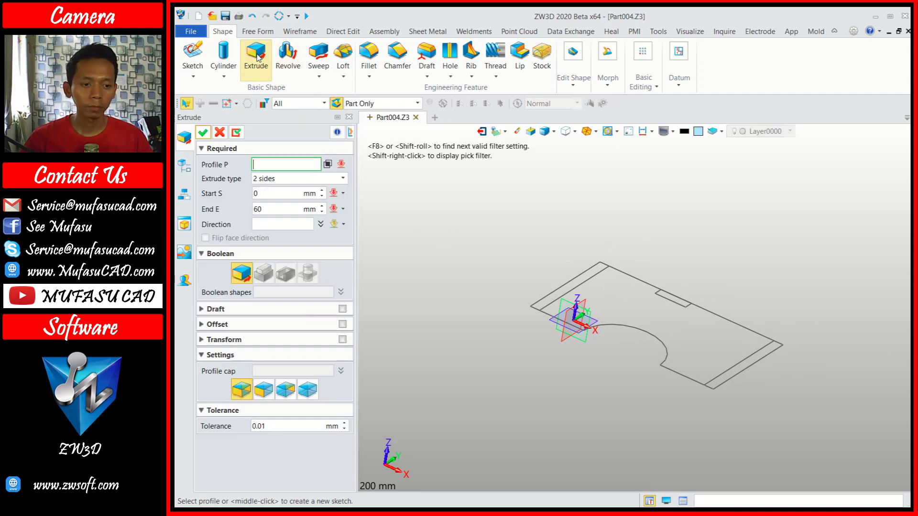
pyautogui.click(569, 281)
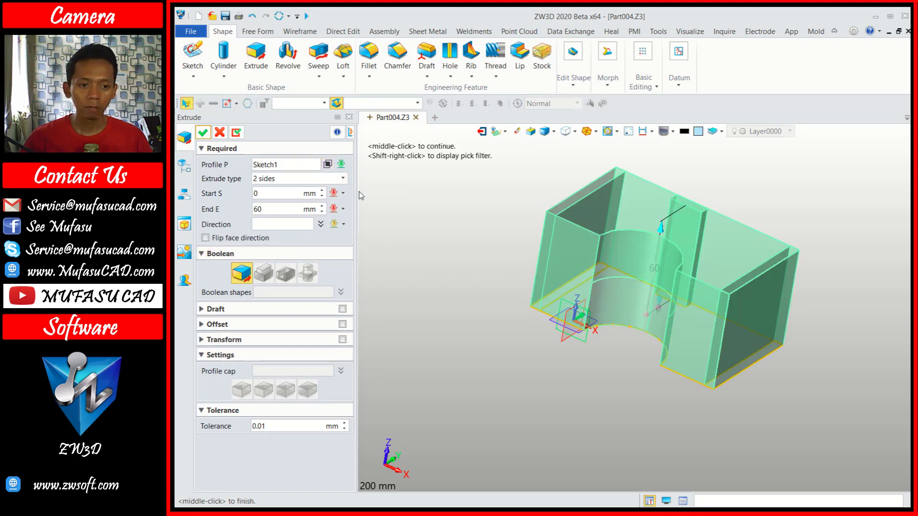
pyautogui.click(327, 164)
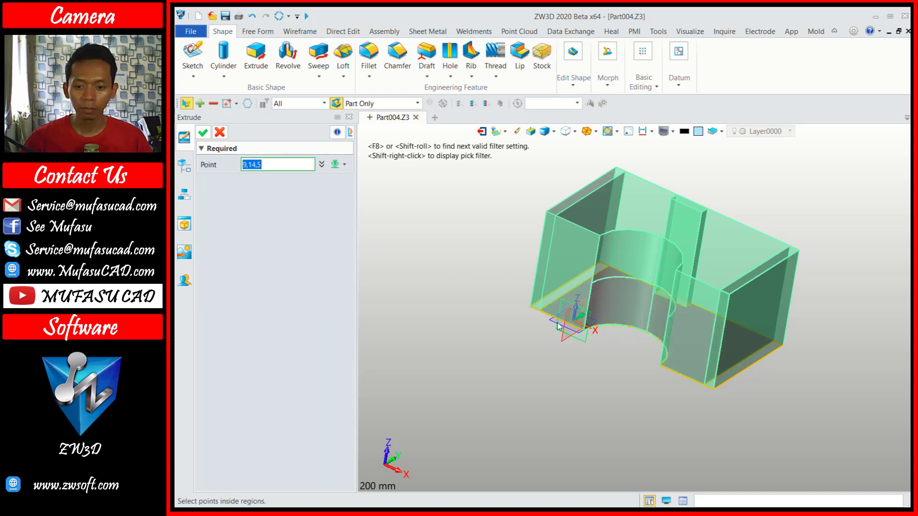
pyautogui.click(203, 132)
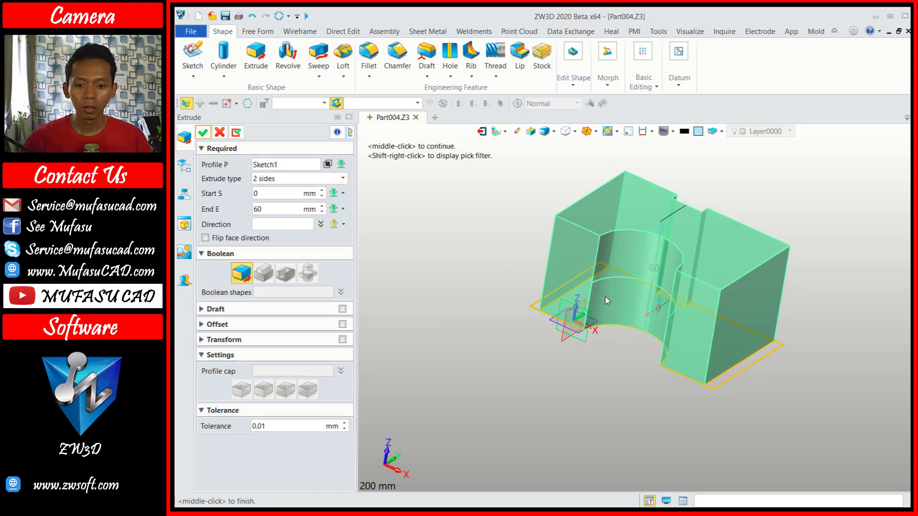
pyautogui.click(266, 211)
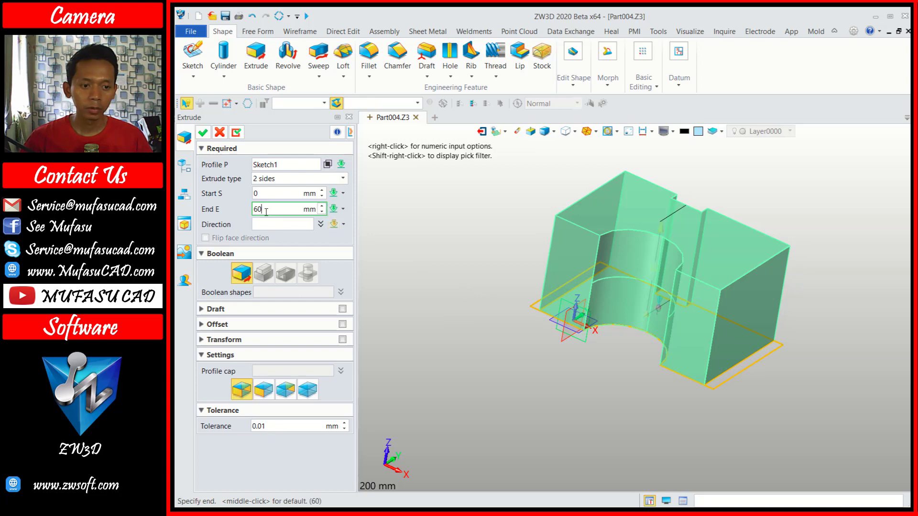
pyautogui.write('6')
pyautogui.write('60')
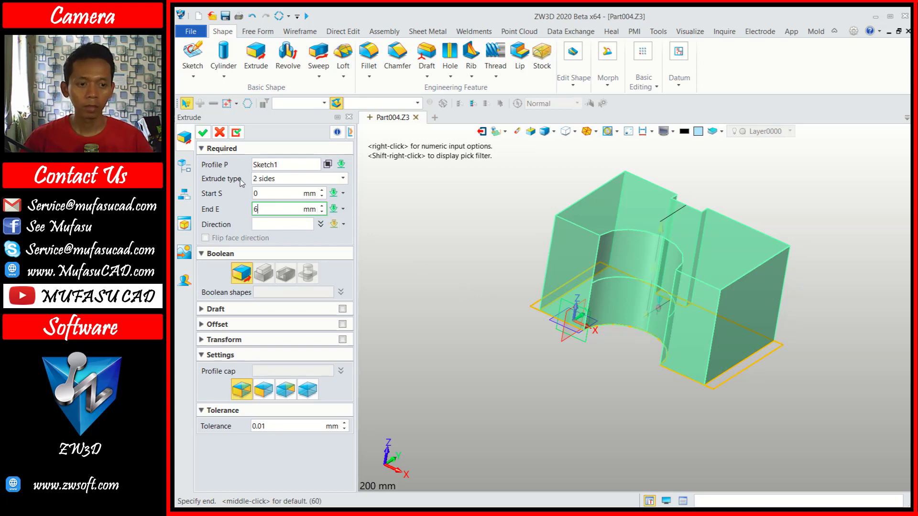
pyautogui.click(203, 132)
pyautogui.moveTo(726, 218); pyautogui.dragTo(719, 229, button='middle')
# Extrude Sketch1's two end strips and top tab 60 mm as Extrude2_Base walls.
pyautogui.click(256, 53)
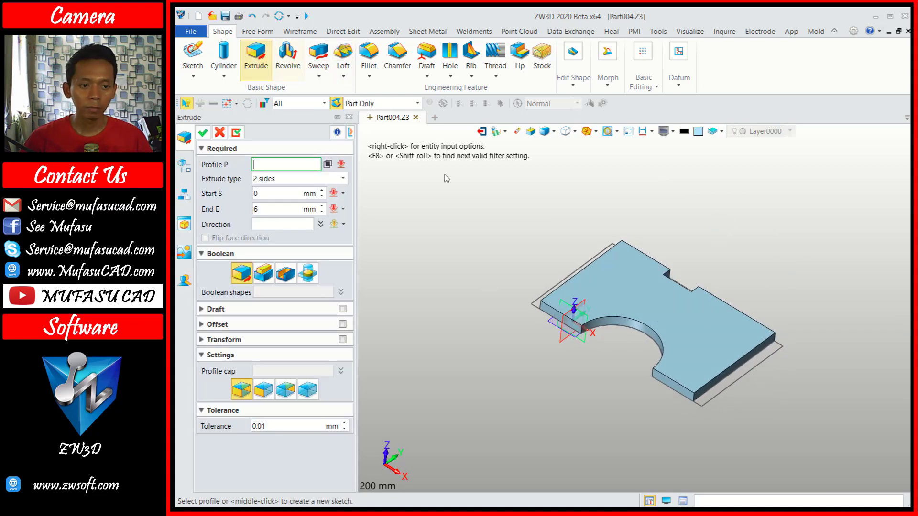
pyautogui.scroll(1, 733, 271)
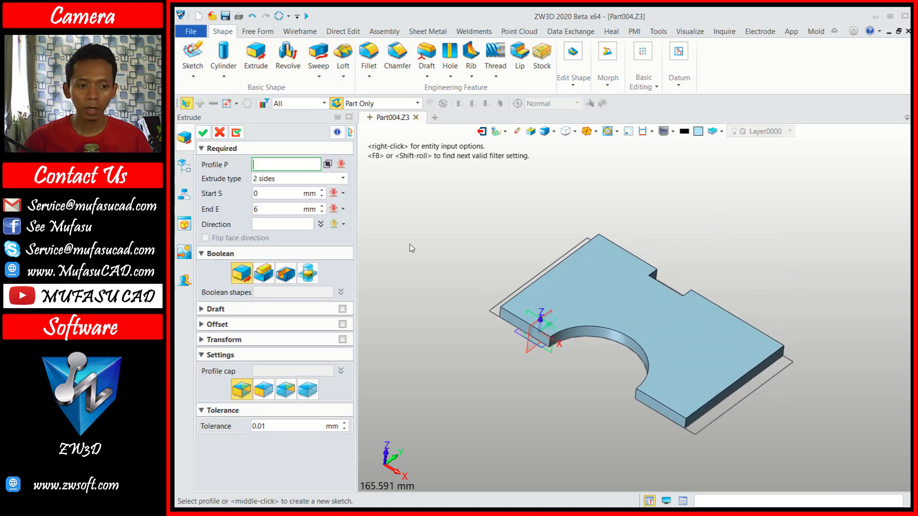
pyautogui.click(492, 311)
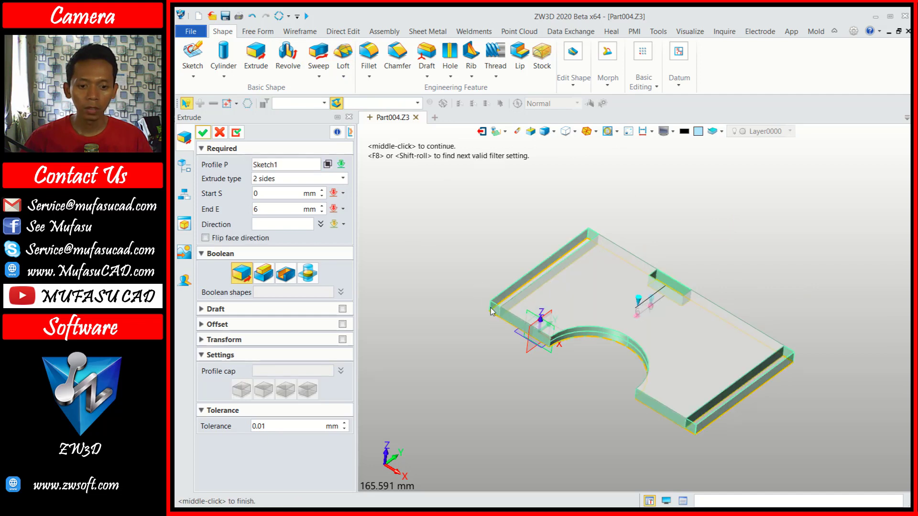
pyautogui.click(327, 165)
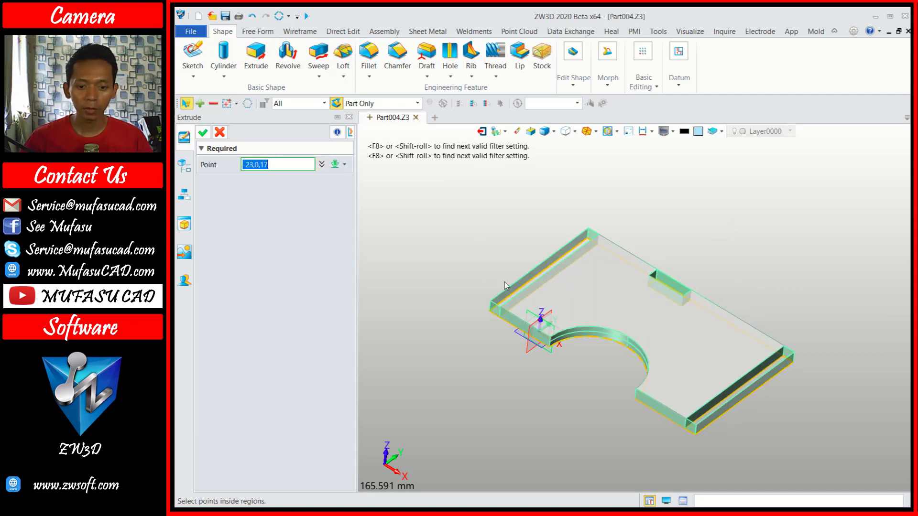
pyautogui.click(518, 295)
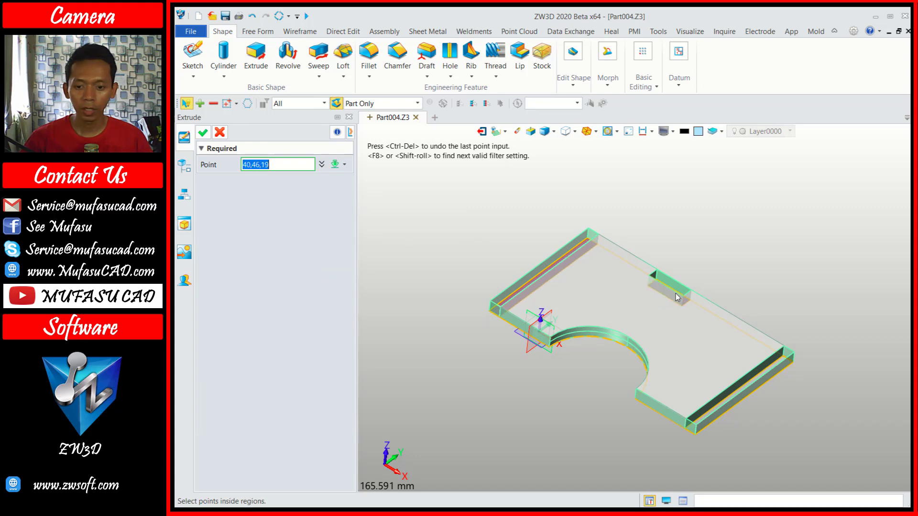
pyautogui.click(744, 397)
pyautogui.click(202, 134)
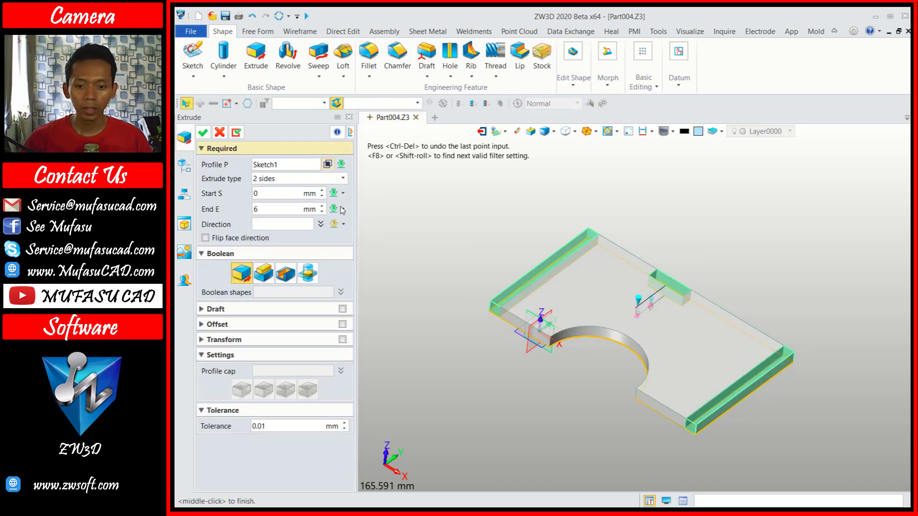
pyautogui.click(265, 209)
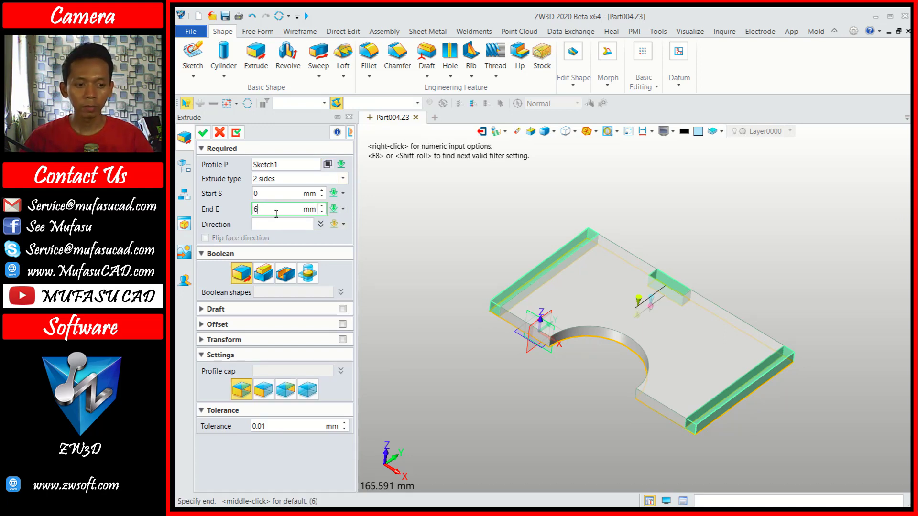
pyautogui.write('0')
pyautogui.click(275, 193)
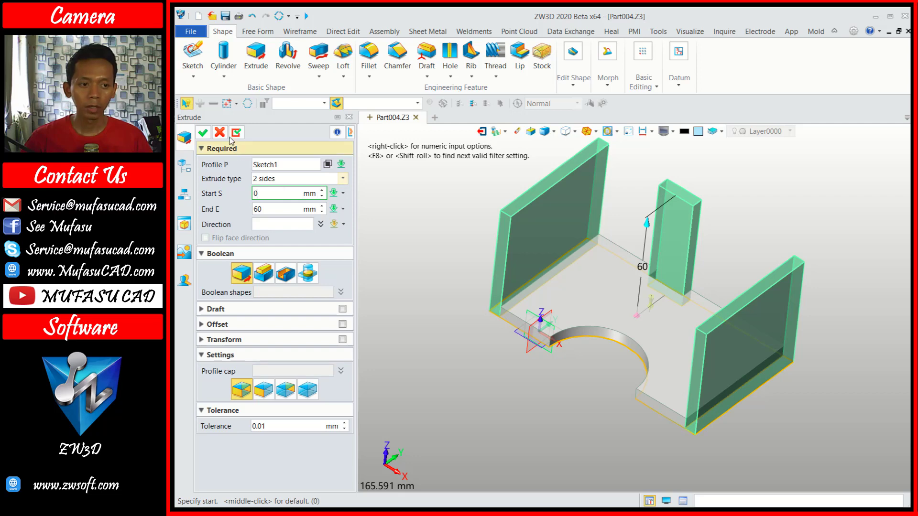
pyautogui.click(204, 134)
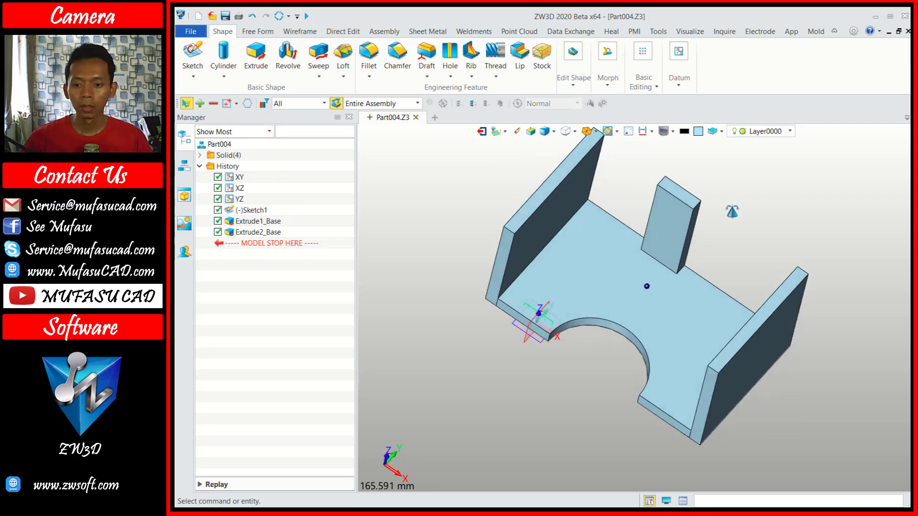
# Start a new sketch on the plate's top face.
pyautogui.press('F2')
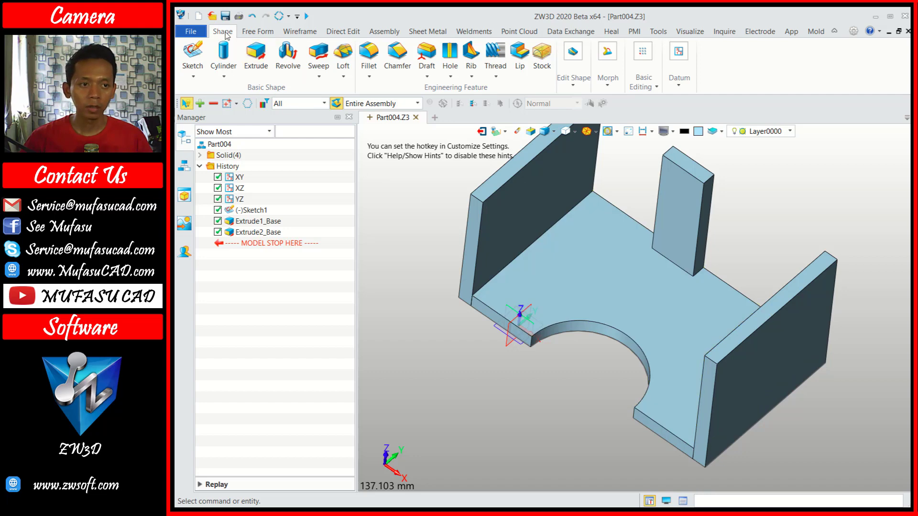
pyautogui.click(192, 57)
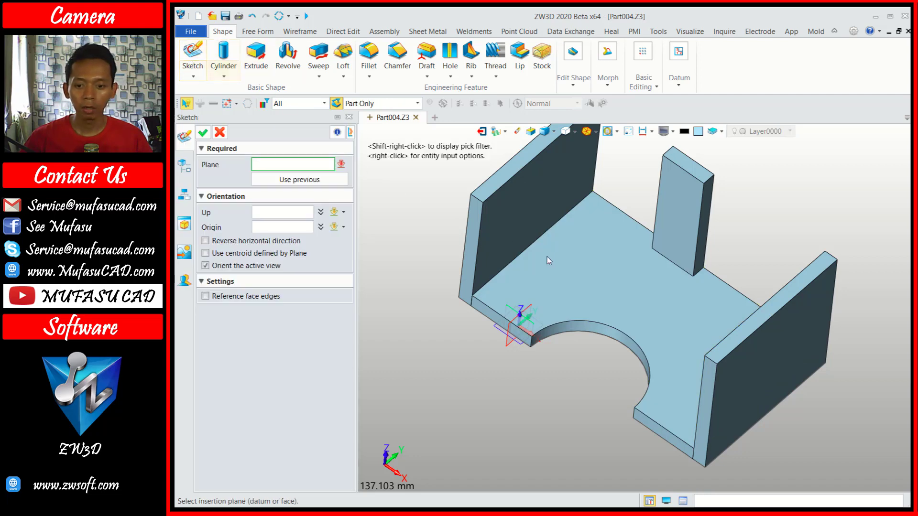
pyautogui.click(598, 284)
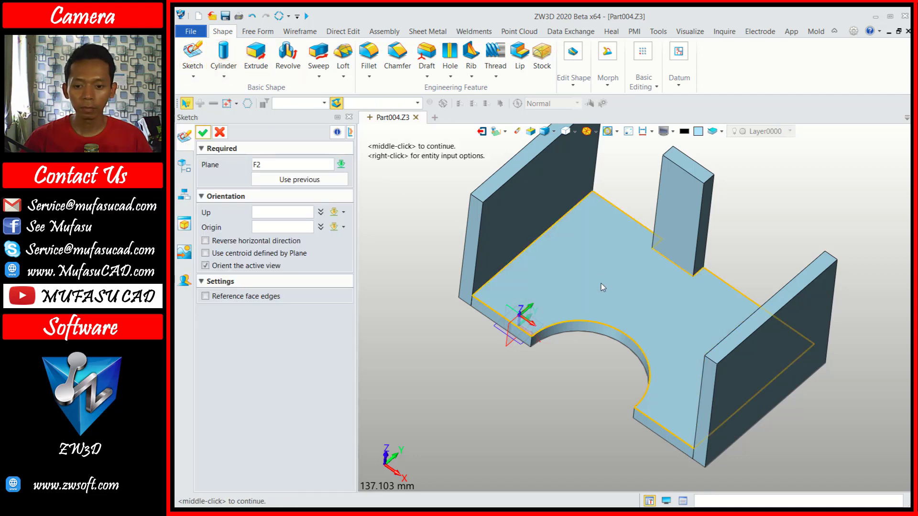
pyautogui.click(202, 132)
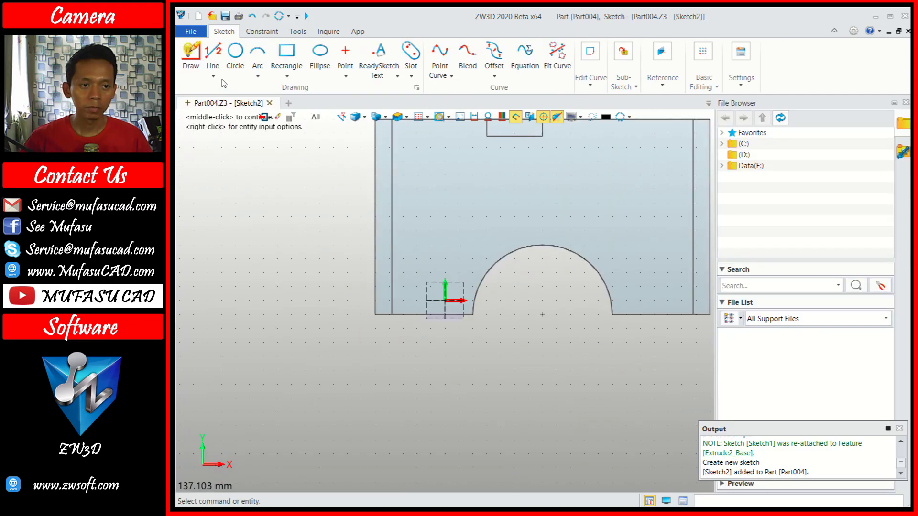
# Place a circle centred at 35,20 above the notch and select its radius value.
pyautogui.click(235, 55)
pyautogui.moveTo(533, 245); pyautogui.dragTo(491, 278, button='middle')
pyautogui.write('35,2')
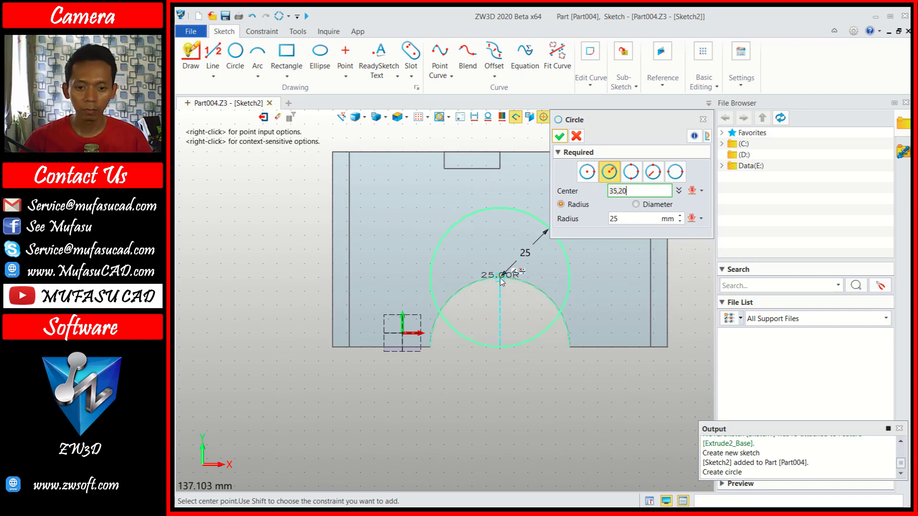
pyautogui.click(500, 279)
pyautogui.write('13')
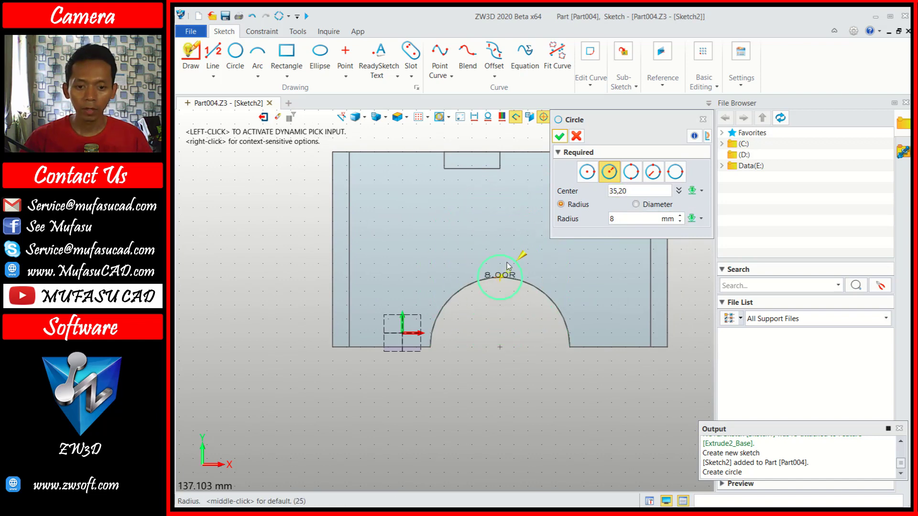
pyautogui.doubleClick(634, 219)
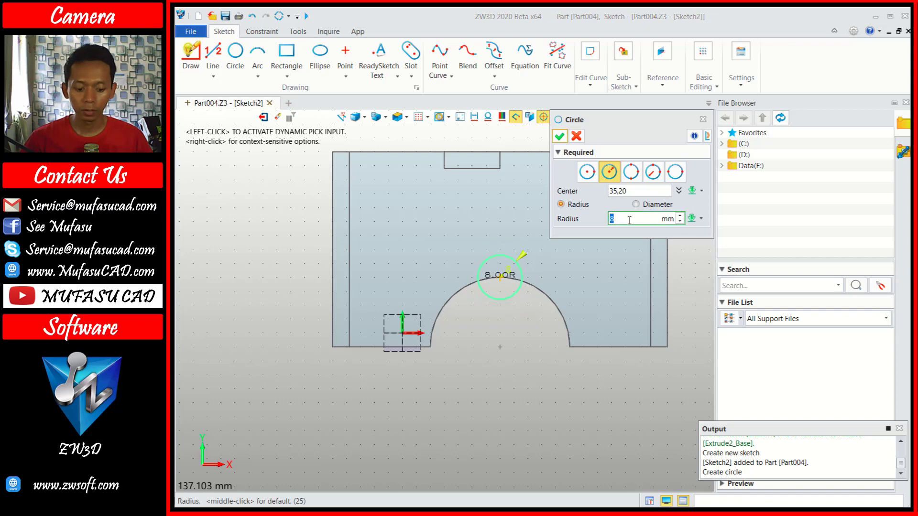
# Create the R5 circle and set up a 20 mm move along the Y axis.
pyautogui.write('5')
pyautogui.click(560, 136)
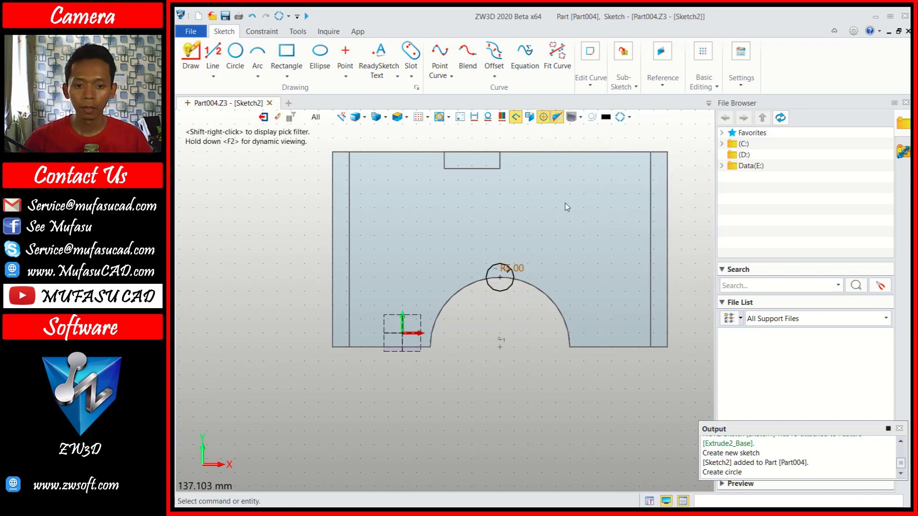
pyautogui.click(514, 274)
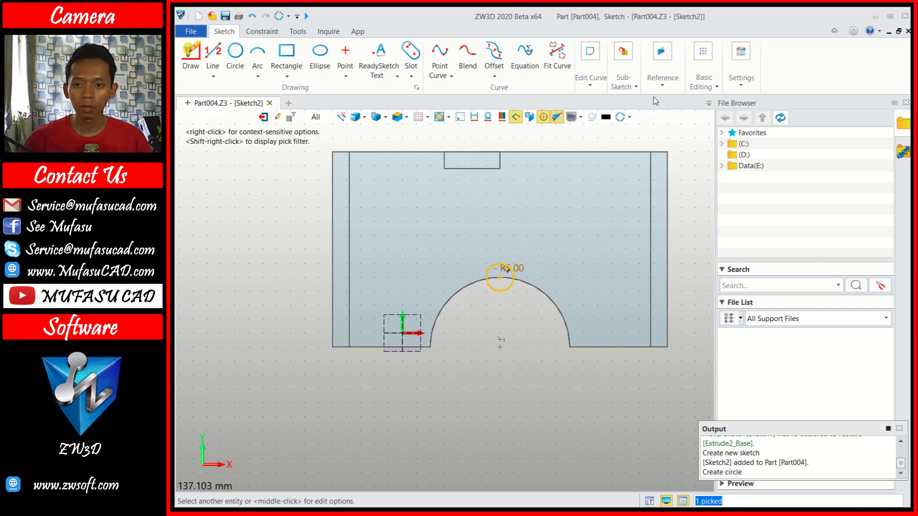
pyautogui.click(700, 81)
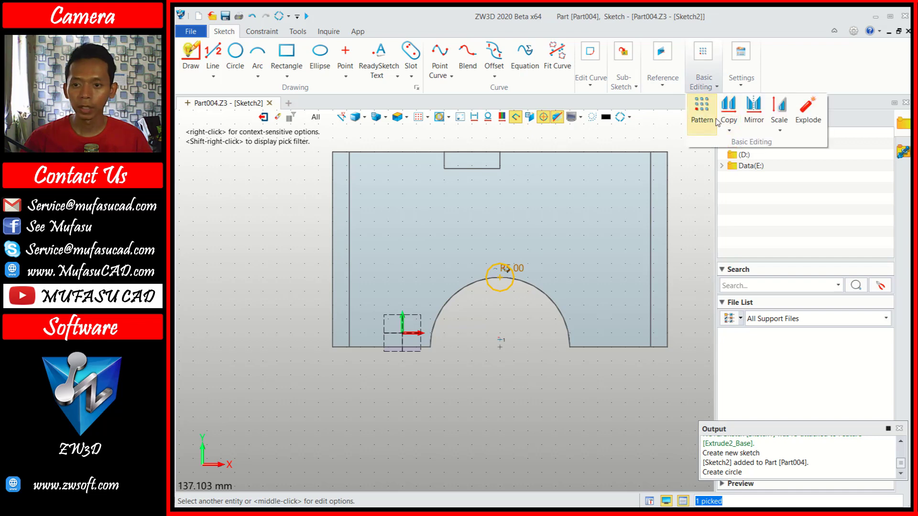
pyautogui.click(731, 130)
pyautogui.click(741, 148)
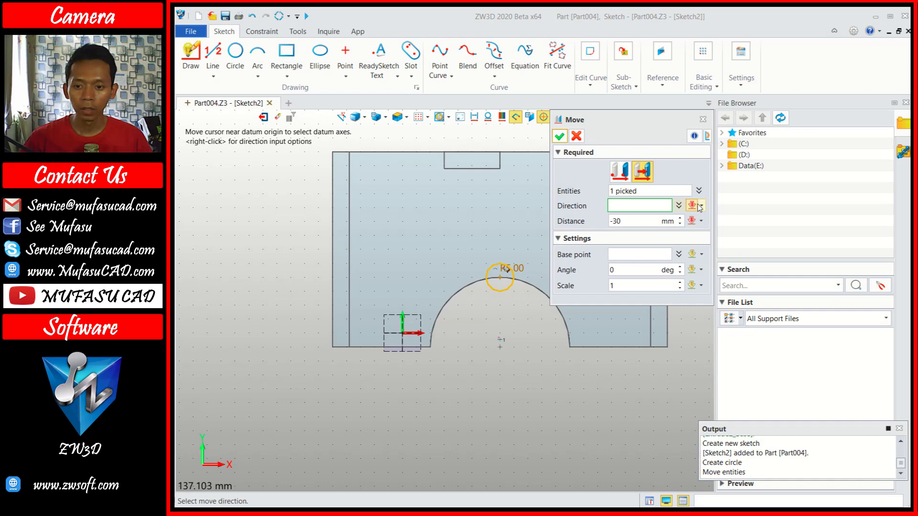
pyautogui.click(701, 206)
pyautogui.click(732, 227)
pyautogui.write('20')
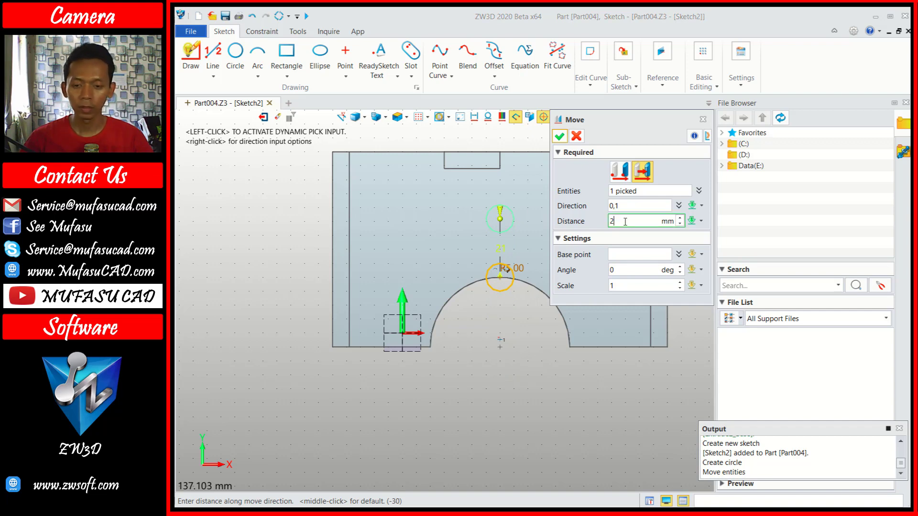
pyautogui.press('Return')
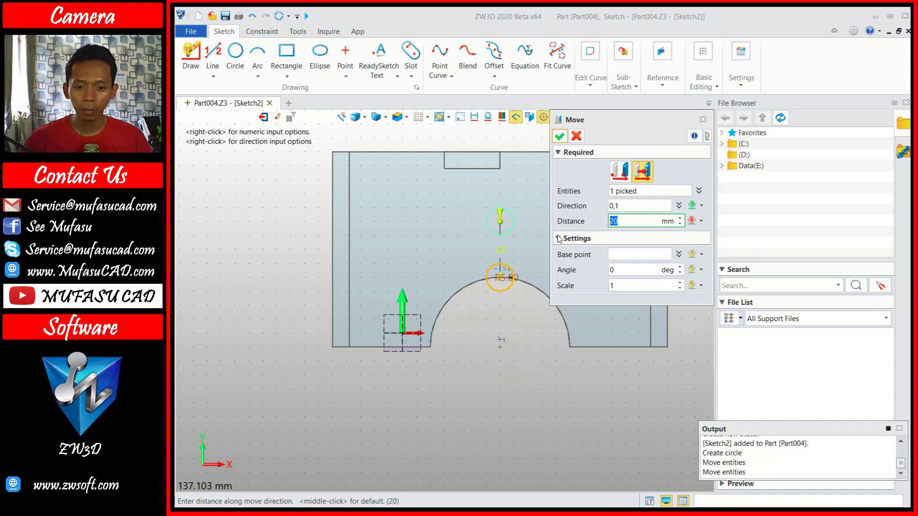
# Cancel that move and delete the stray sketch points at the top of the arc.
pyautogui.scroll(1, 506, 271)
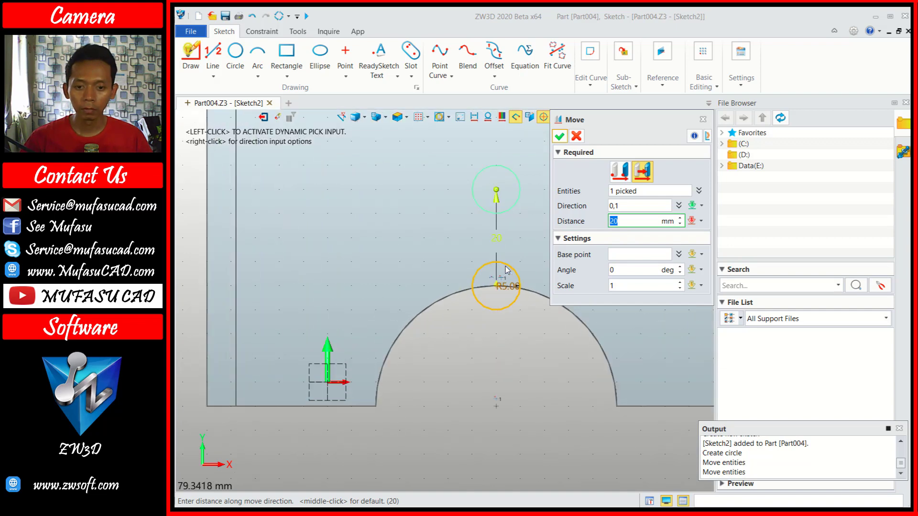
pyautogui.scroll(1, 502, 273)
pyautogui.scroll(1, 501, 279)
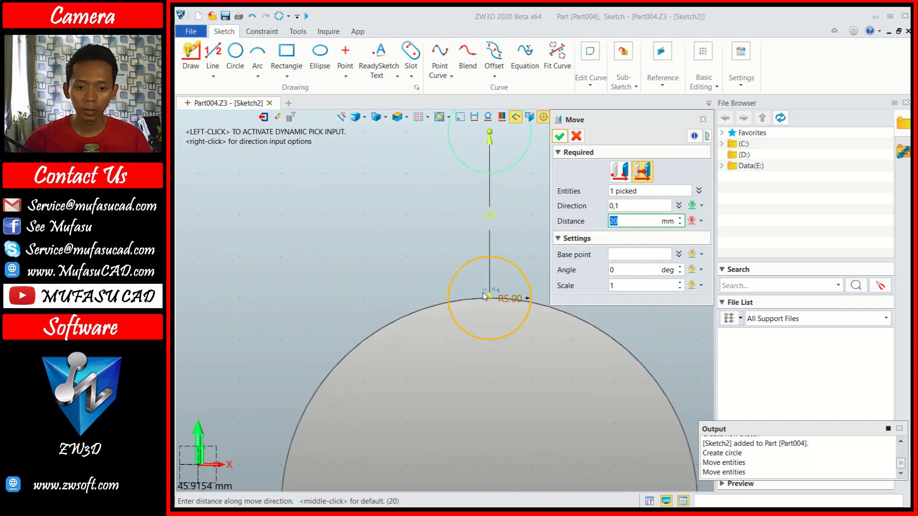
pyautogui.scroll(2, 492, 294)
pyautogui.click(576, 136)
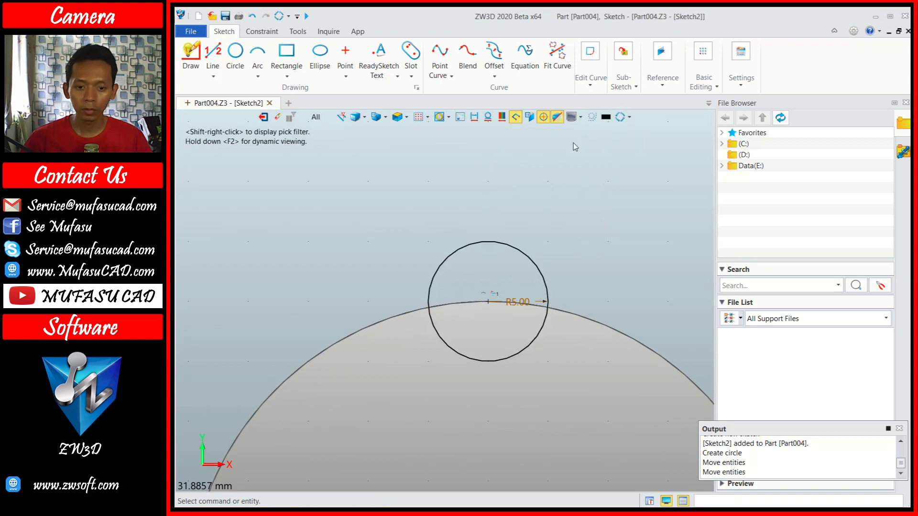
pyautogui.scroll(1, 478, 296)
pyautogui.scroll(1, 477, 296)
pyautogui.click(497, 298)
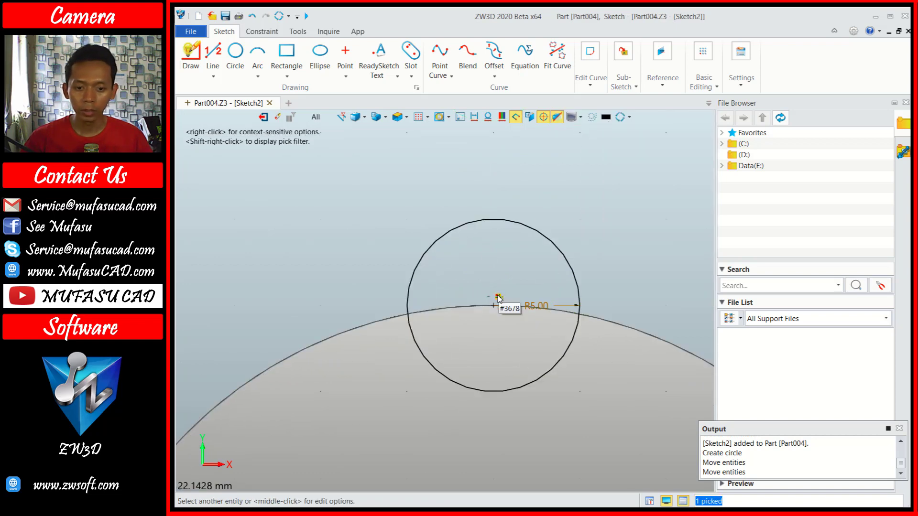
pyautogui.press('Delete')
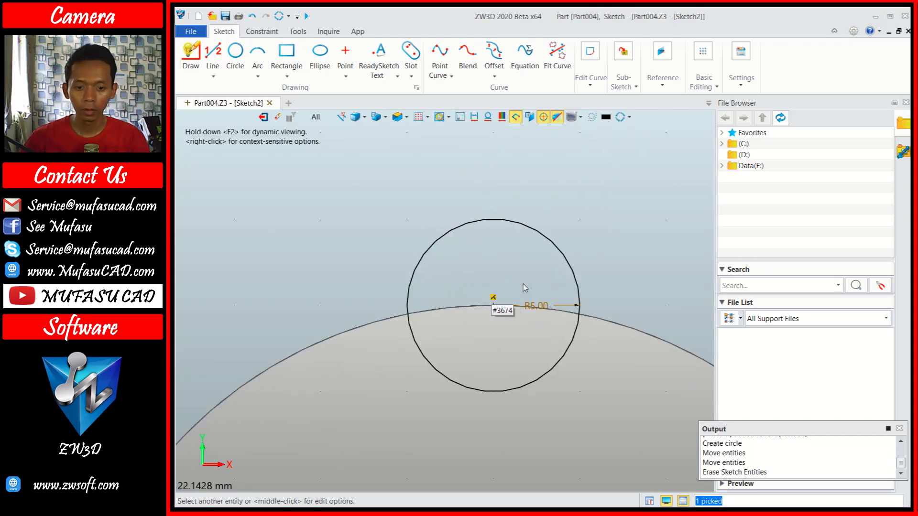
pyautogui.press('Delete')
pyautogui.scroll(-3, 527, 279)
pyautogui.scroll(-2, 528, 265)
pyautogui.scroll(-1, 529, 265)
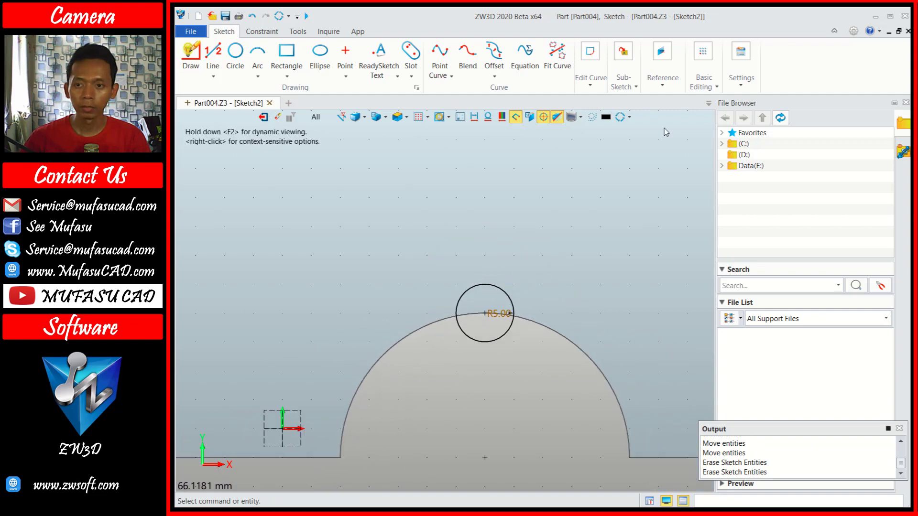
# Move the R5 circle 20 mm up along the Y axis.
pyautogui.click(700, 85)
pyautogui.click(725, 117)
pyautogui.click(490, 290)
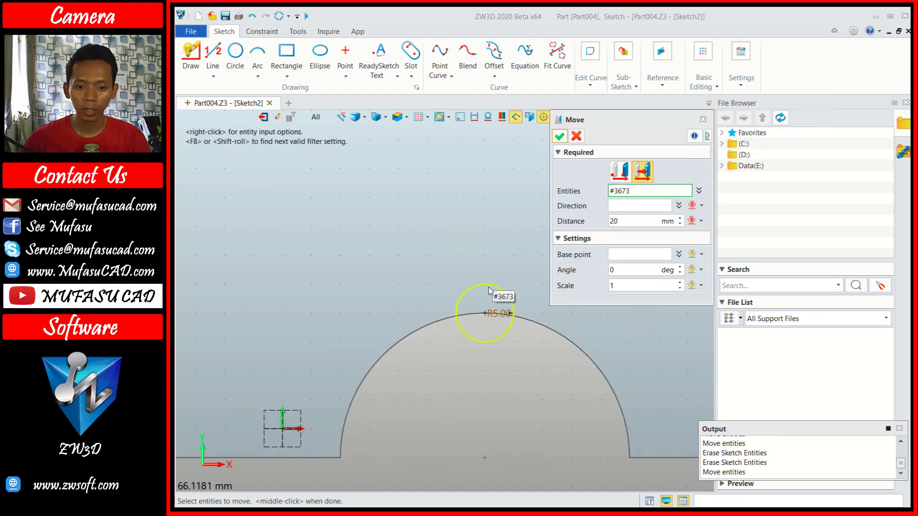
pyautogui.click(489, 290)
pyautogui.click(620, 208)
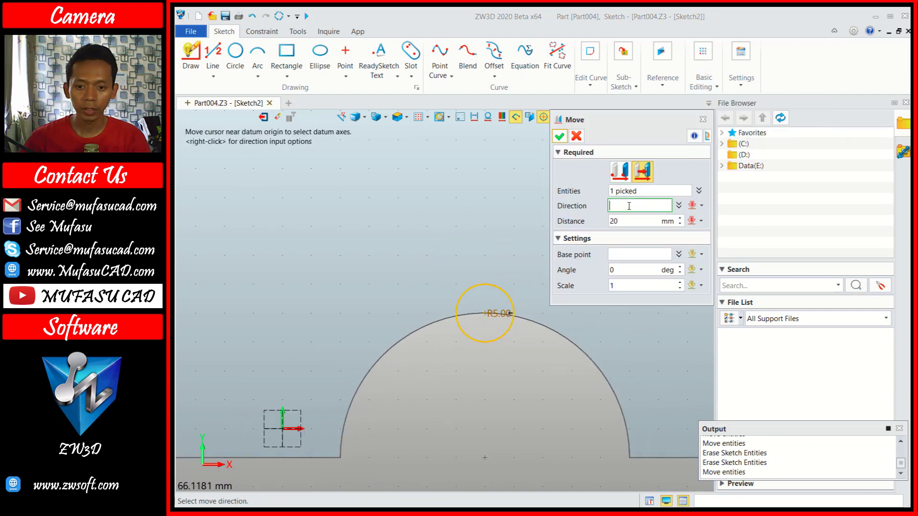
pyautogui.scroll(-1, 537, 269)
pyautogui.click(701, 205)
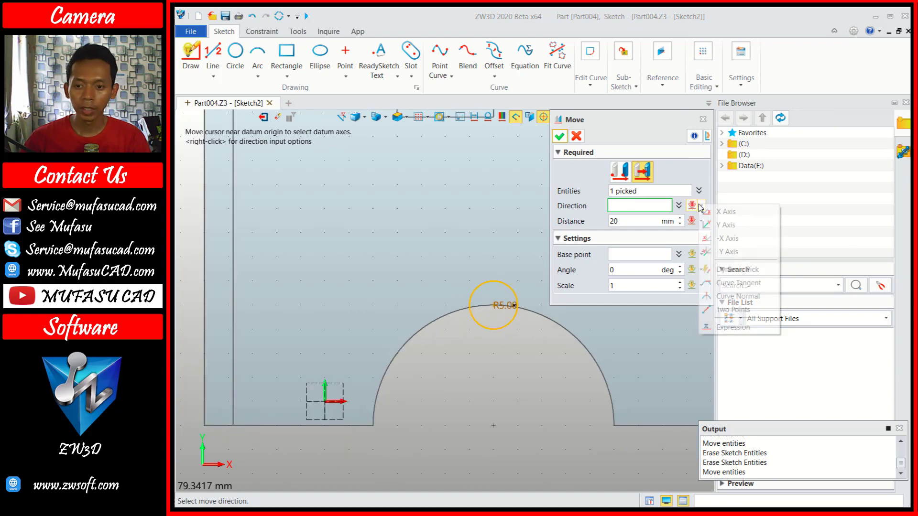
pyautogui.click(724, 225)
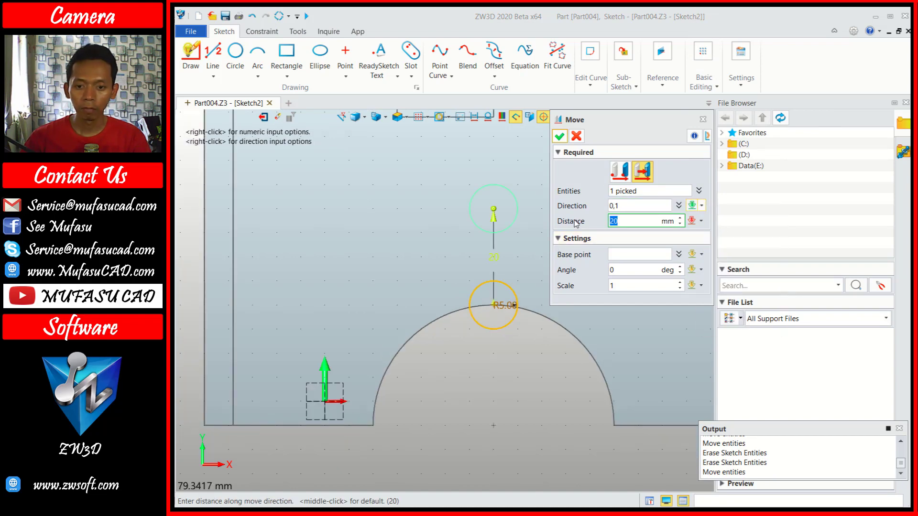
pyautogui.scroll(-2, 546, 227)
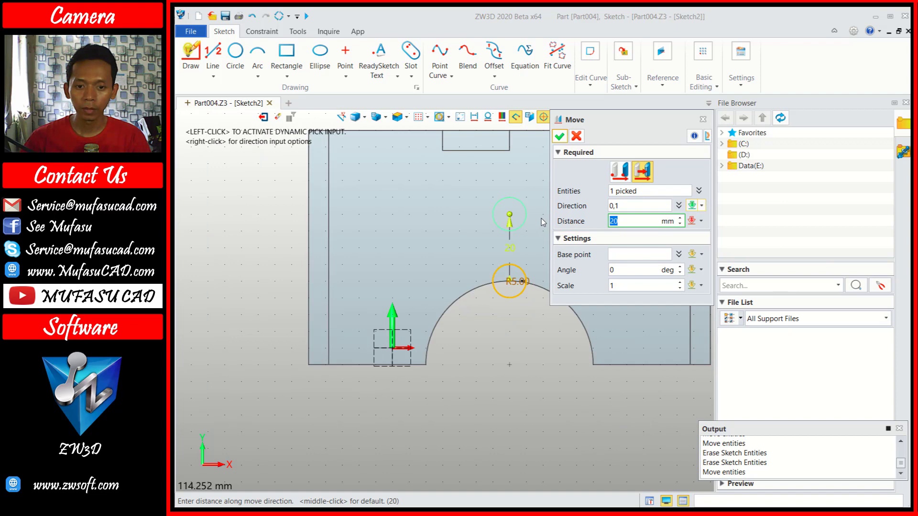
pyautogui.click(559, 136)
pyautogui.moveTo(530, 198); pyautogui.dragTo(497, 212, button='middle')
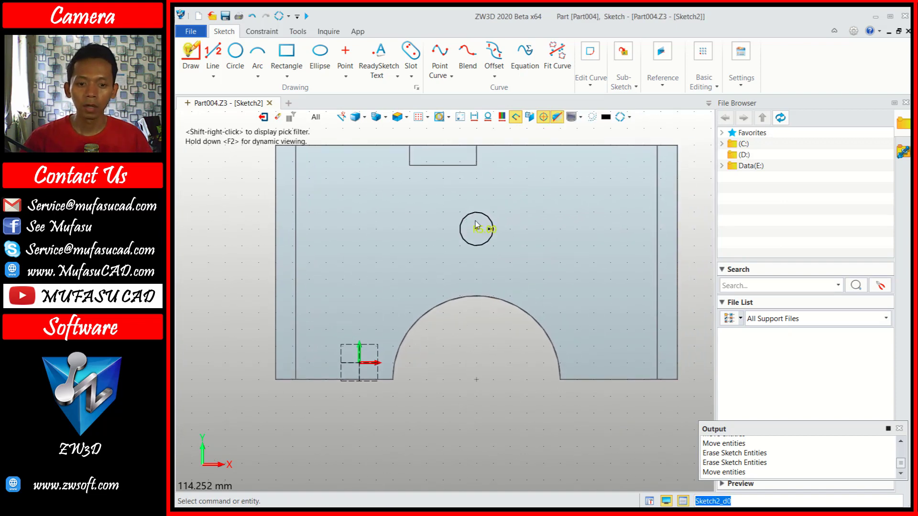
pyautogui.click(483, 217)
# Copy the R5 circle once, 40 mm along the X axis.
pyautogui.click(709, 88)
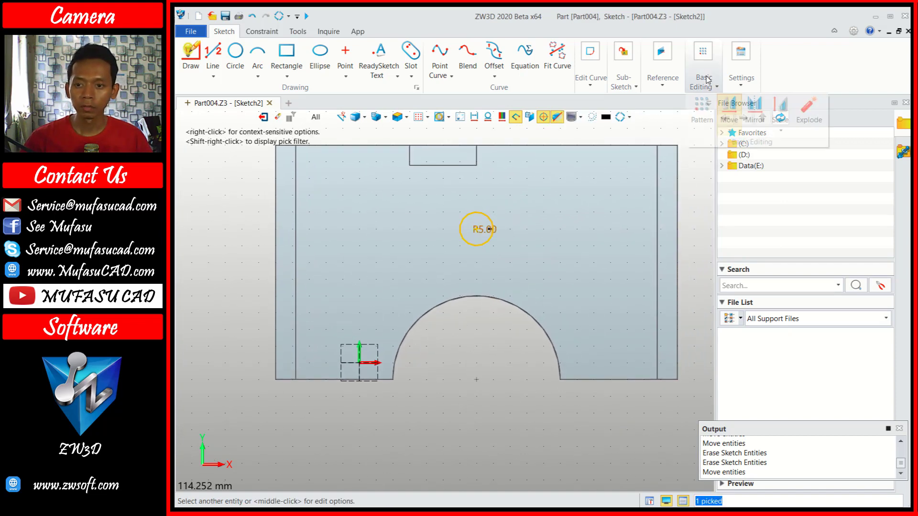
pyautogui.click(729, 126)
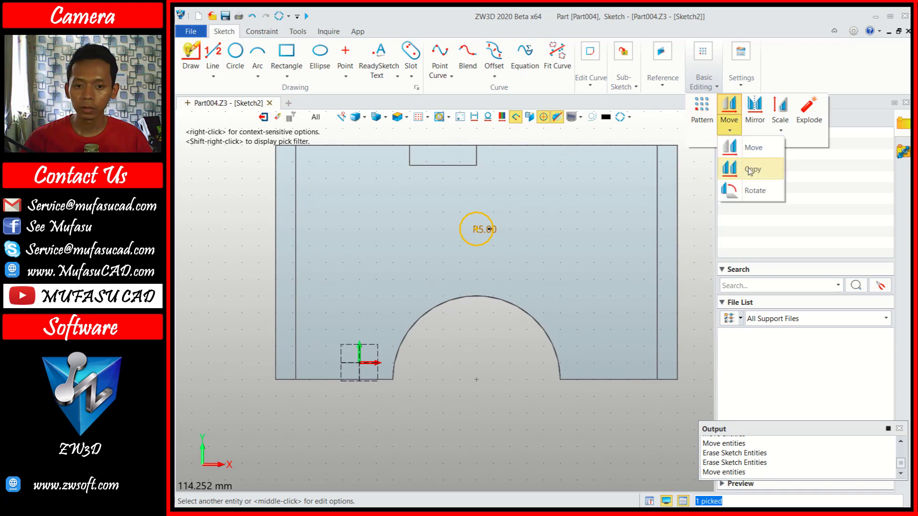
pyautogui.click(746, 168)
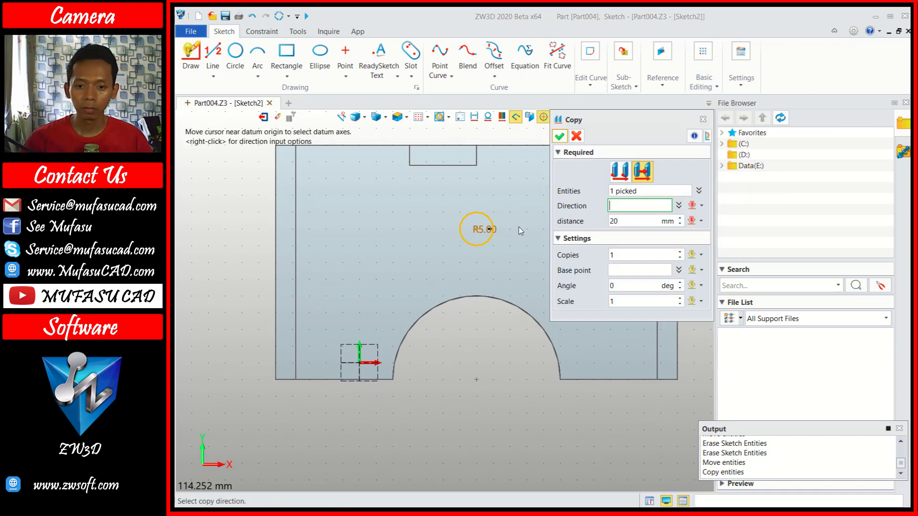
pyautogui.click(702, 206)
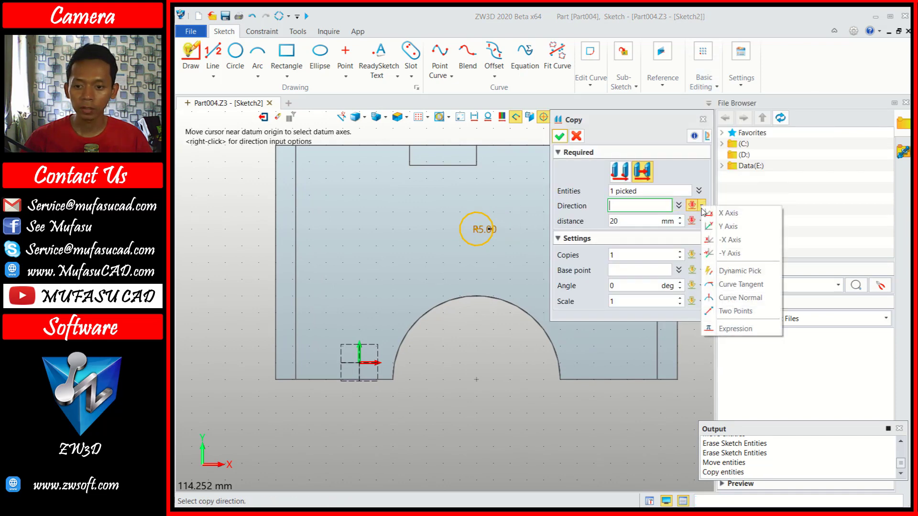
pyautogui.click(729, 216)
pyautogui.moveTo(614, 119); pyautogui.dragTo(717, 120)
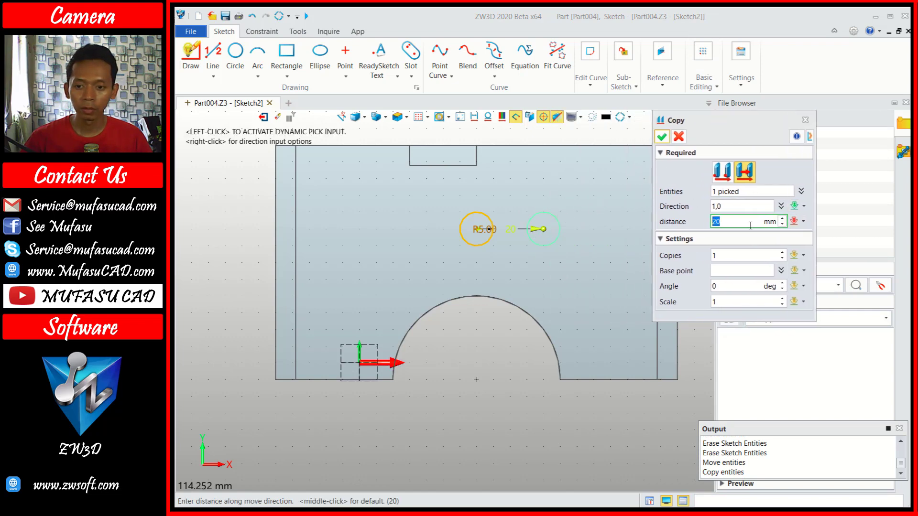
pyautogui.write('40')
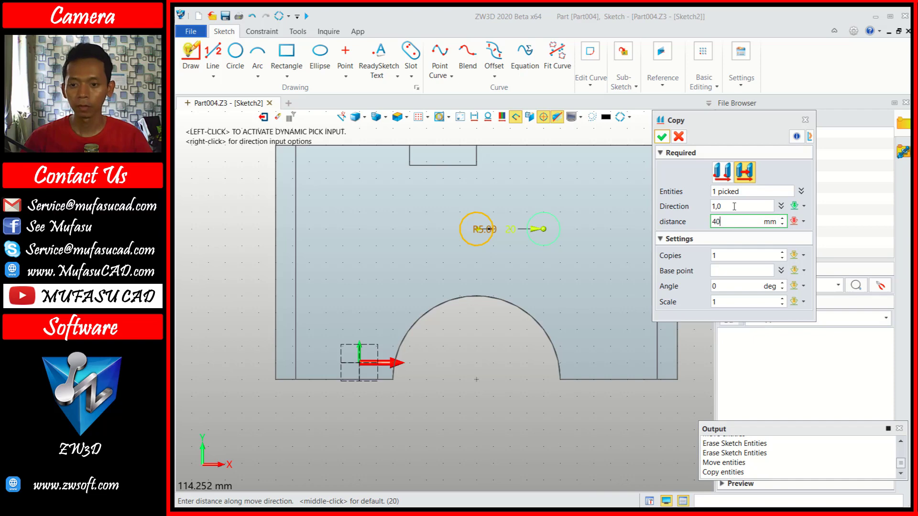
pyautogui.click(733, 207)
pyautogui.click(664, 137)
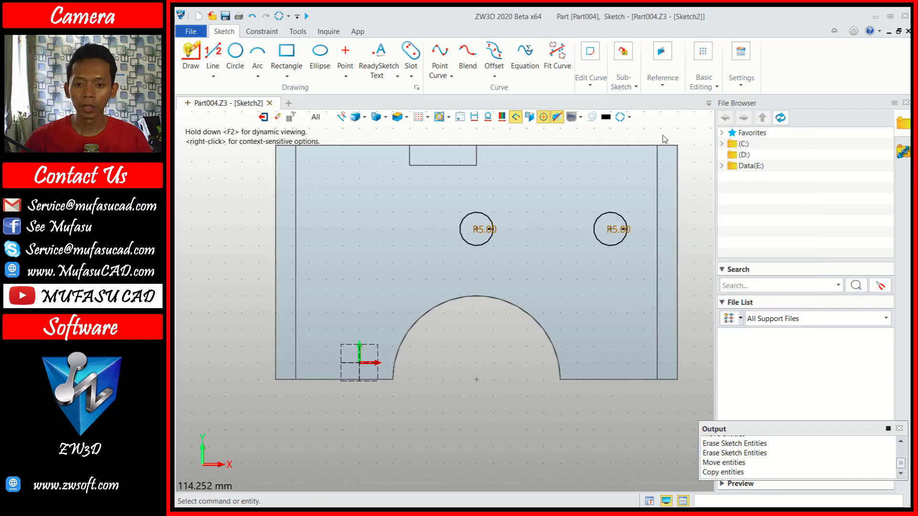
# Draw 40 mm tangent lines joining the tops and bottoms of the two R5 circles.
pyautogui.click(213, 55)
pyautogui.click(808, 191)
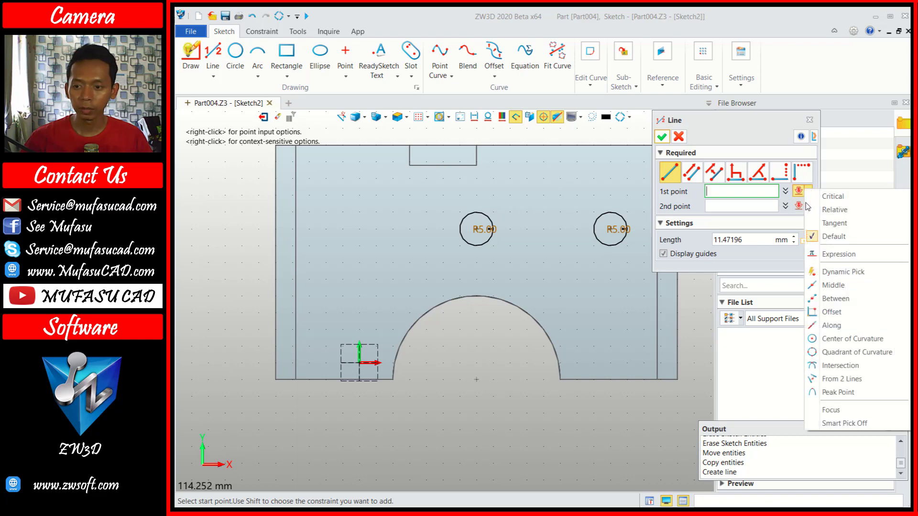
pyautogui.click(834, 225)
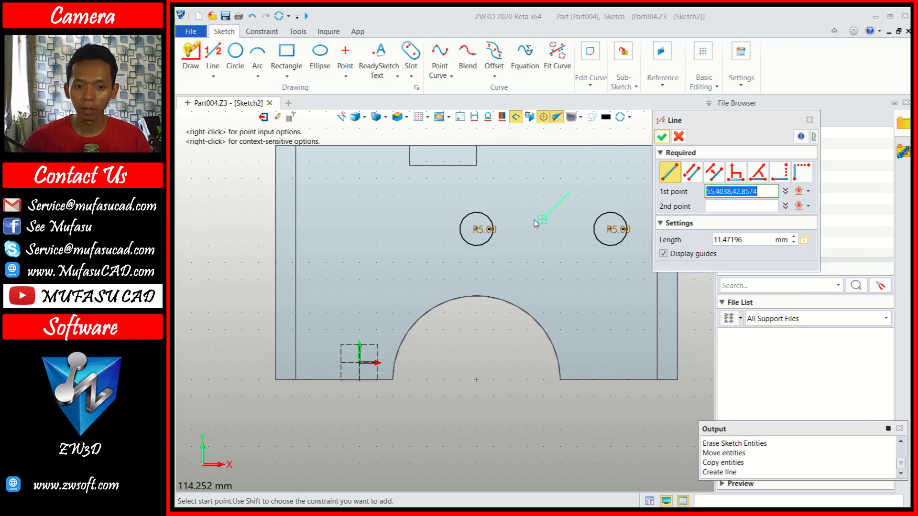
pyautogui.click(480, 213)
pyautogui.click(615, 216)
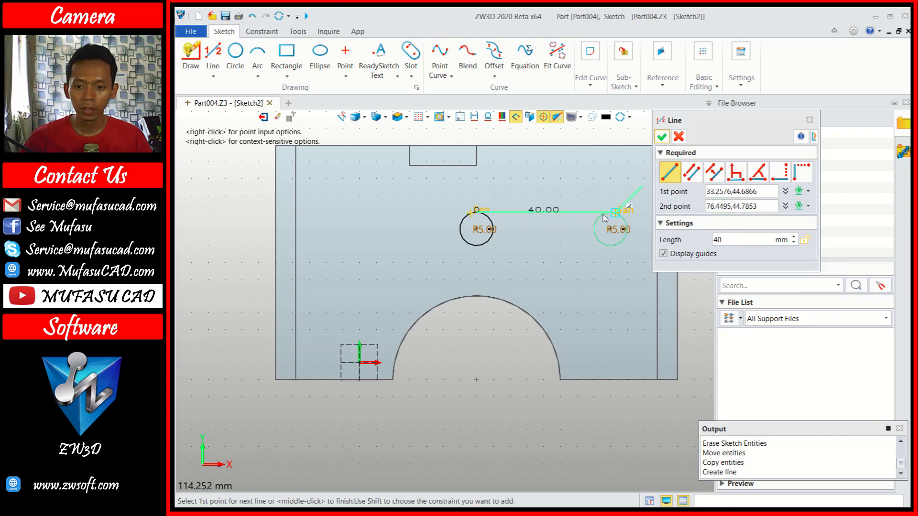
pyautogui.click(609, 246)
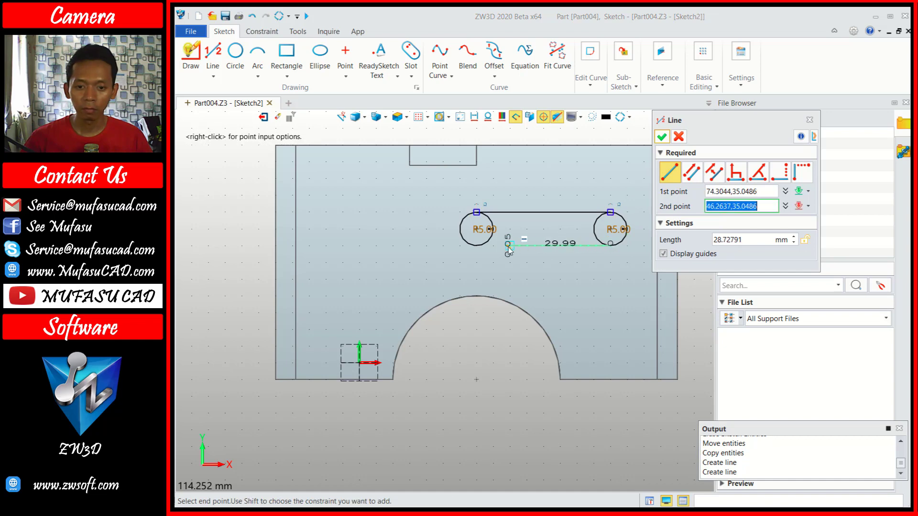
pyautogui.click(479, 248)
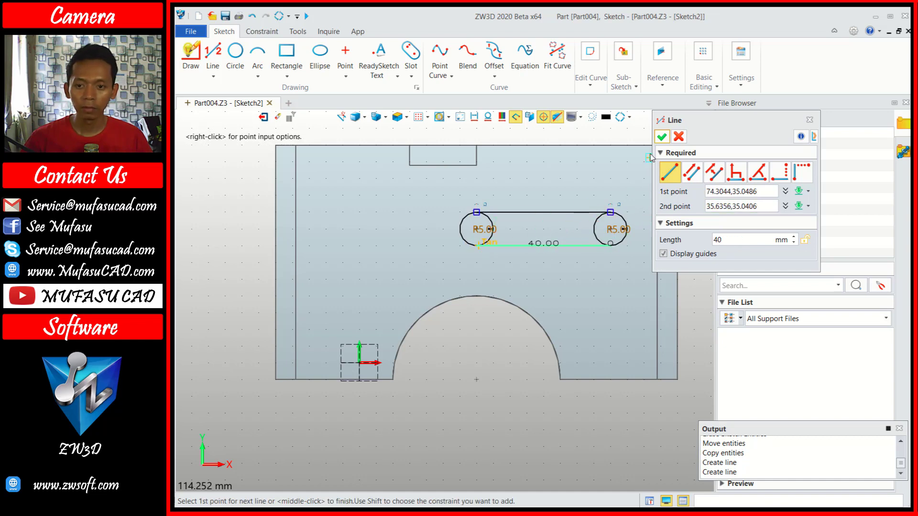
# Trim away both circles' inner arcs to close the slot outline, then exit the sketch.
pyautogui.click(662, 136)
pyautogui.click(600, 85)
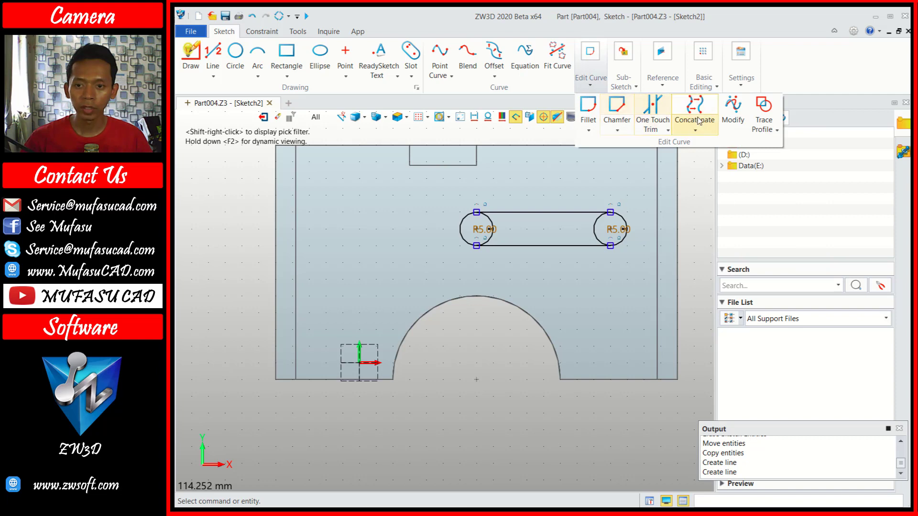
pyautogui.click(651, 110)
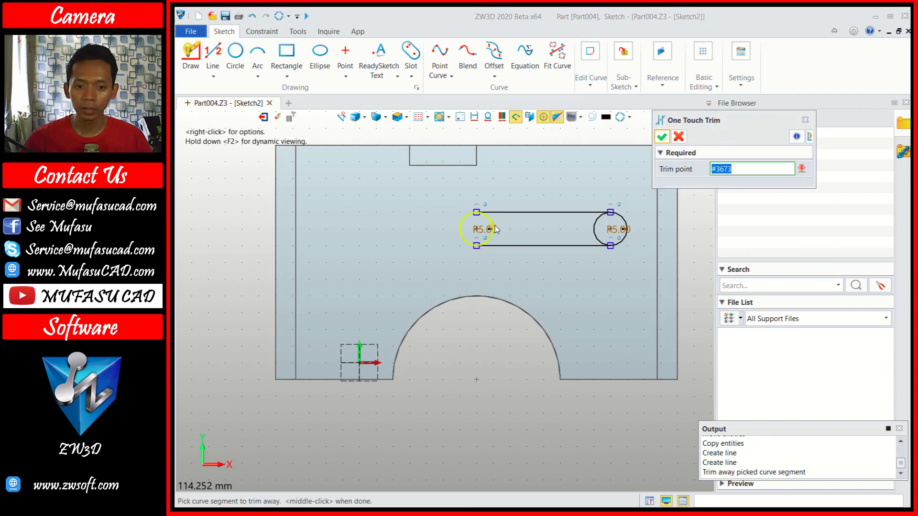
pyautogui.click(493, 228)
pyautogui.click(594, 230)
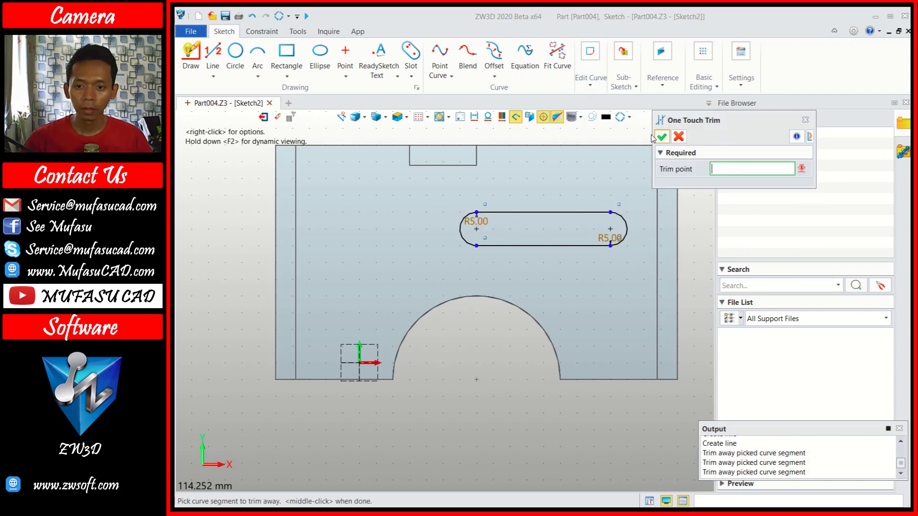
pyautogui.click(661, 137)
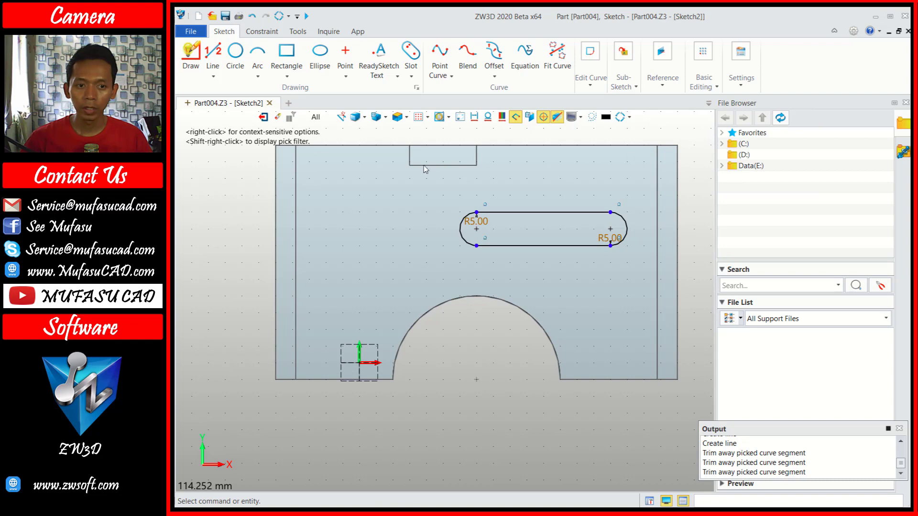
pyautogui.click(264, 117)
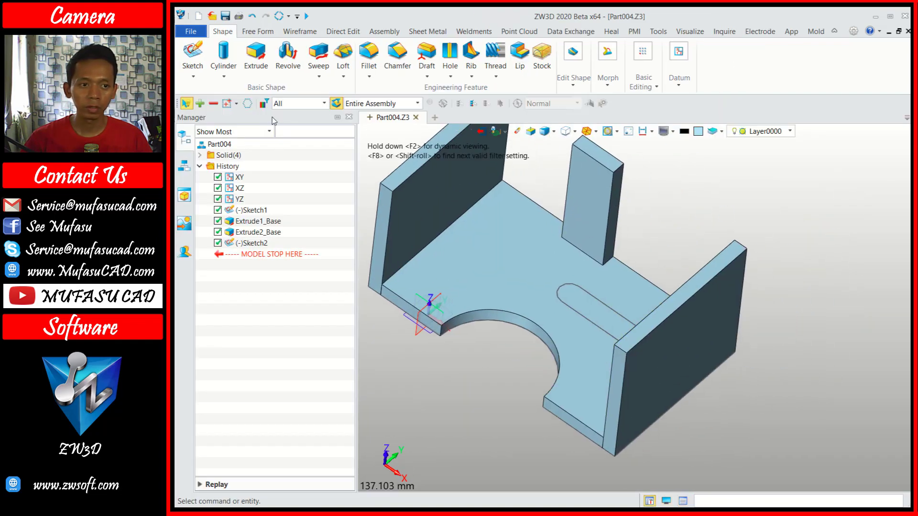
# Extrude Sketch2 16 mm downward as a Remove cut through the base plate.
pyautogui.click(256, 55)
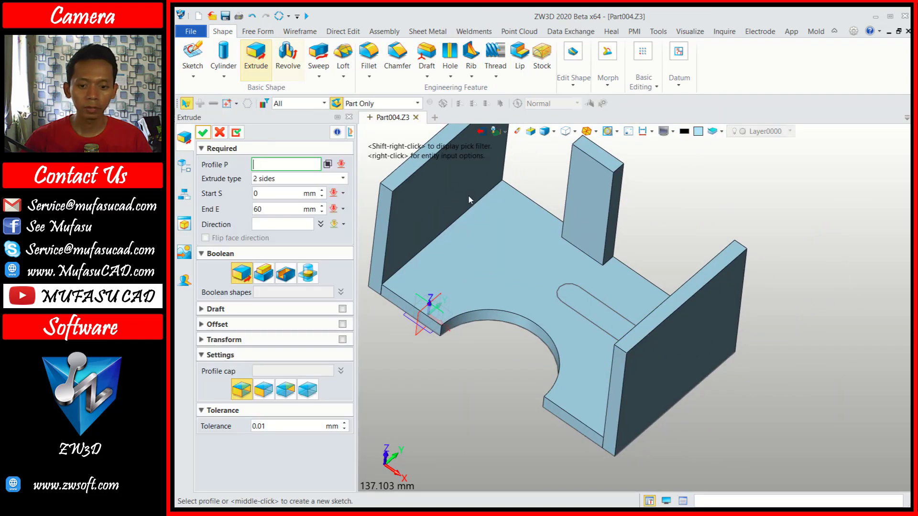
pyautogui.click(565, 302)
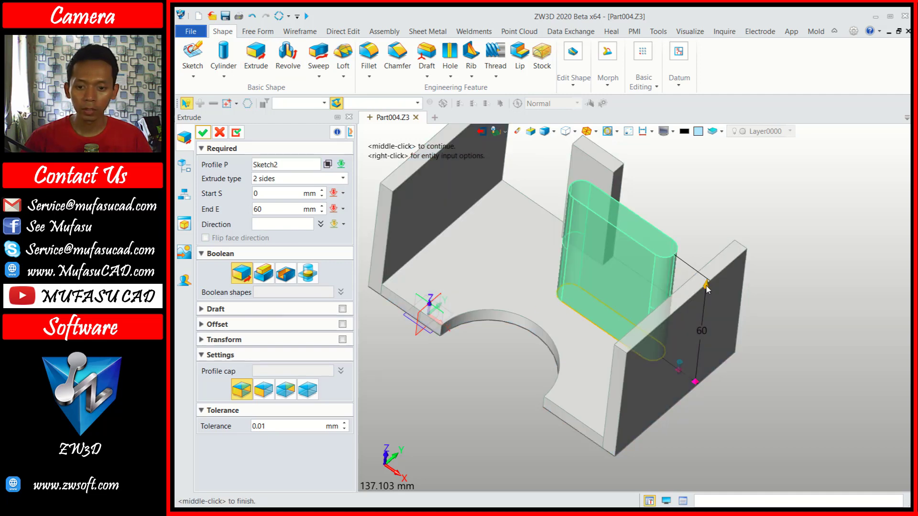
pyautogui.moveTo(706, 288); pyautogui.dragTo(689, 420)
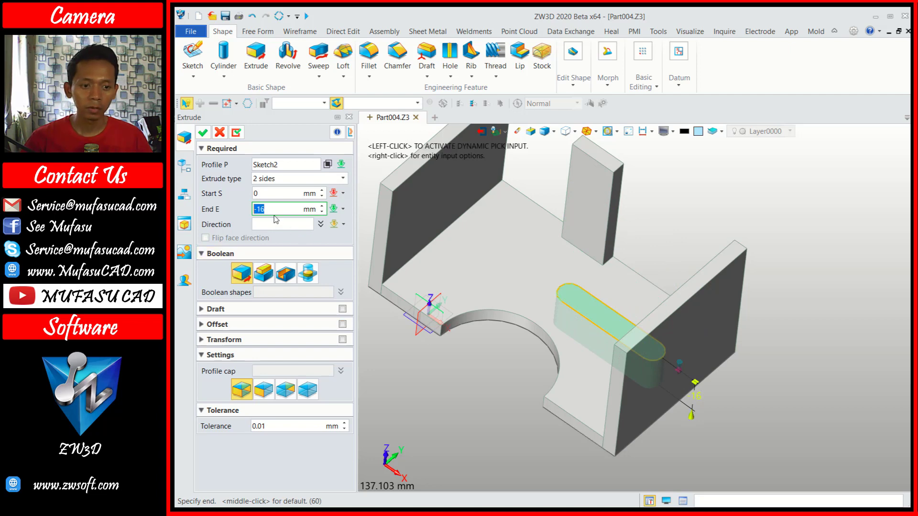
pyautogui.click(286, 273)
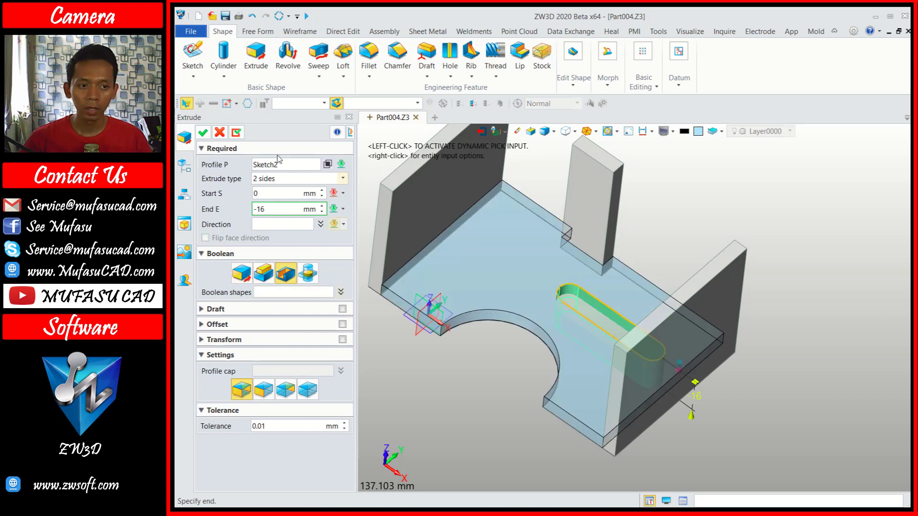
pyautogui.click(203, 132)
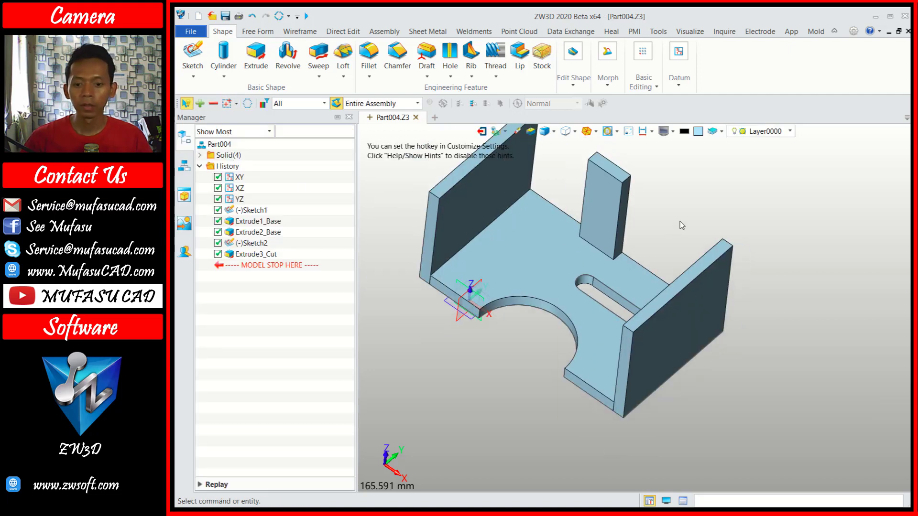
pyautogui.moveTo(680, 222); pyautogui.dragTo(543, 290, button='middle')
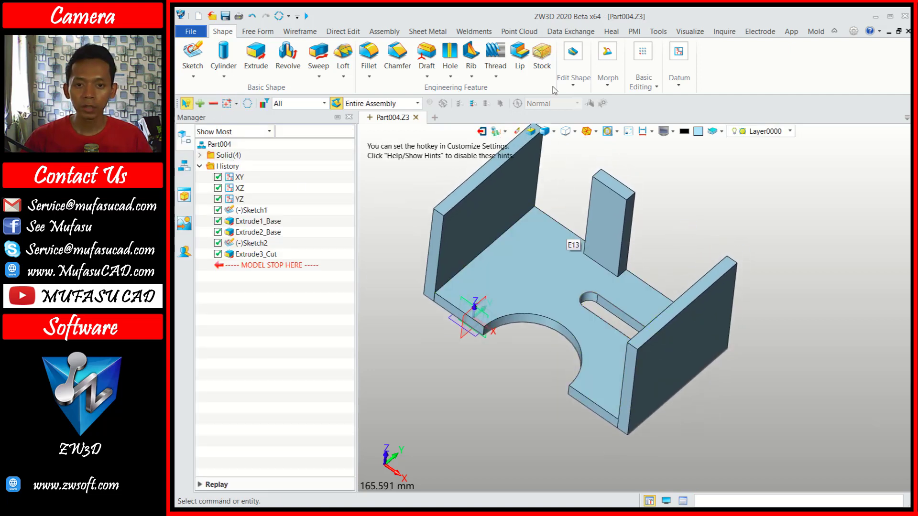
# Add the left wall, middle upright block and right end wall to the base plate.
pyautogui.click(572, 85)
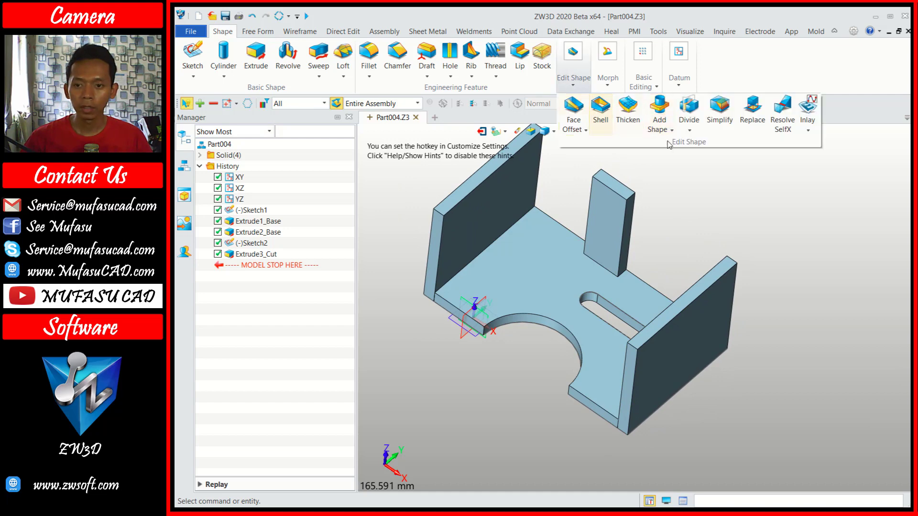
pyautogui.click(659, 110)
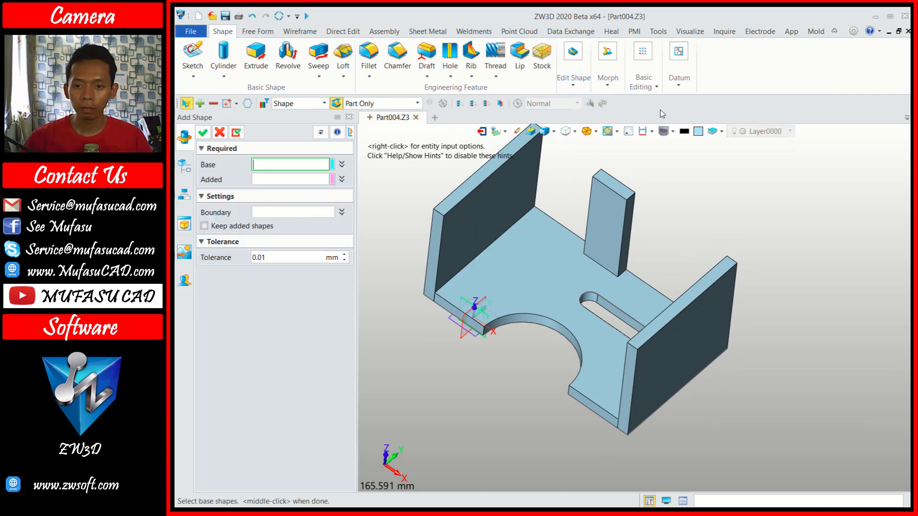
pyautogui.click(504, 278)
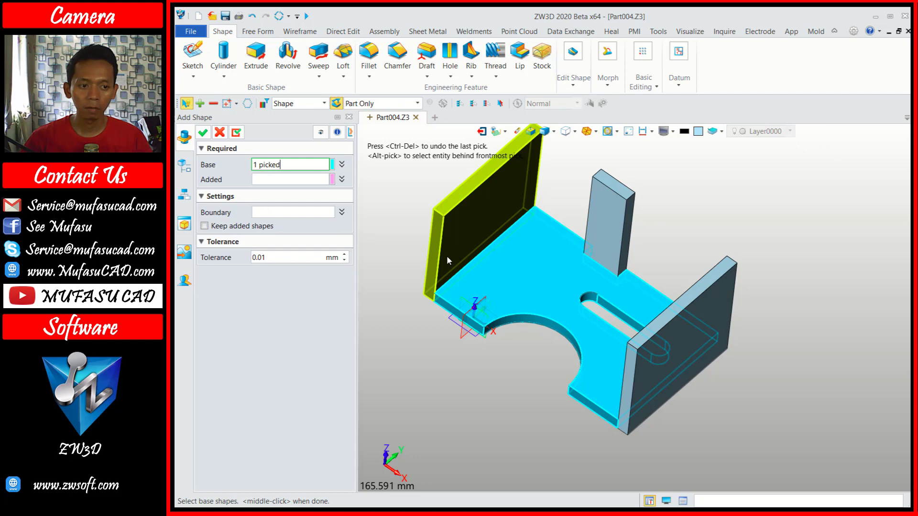
pyautogui.click(300, 179)
pyautogui.click(476, 203)
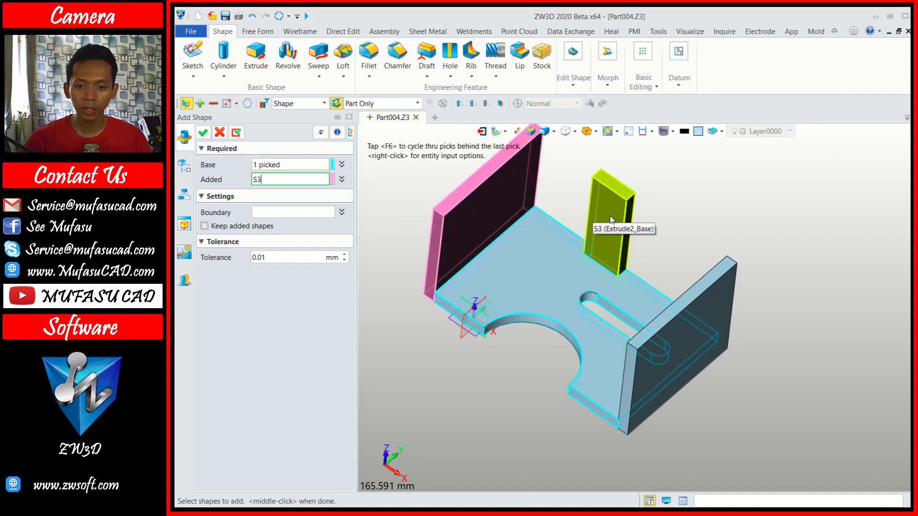
pyautogui.click(610, 237)
pyautogui.click(695, 297)
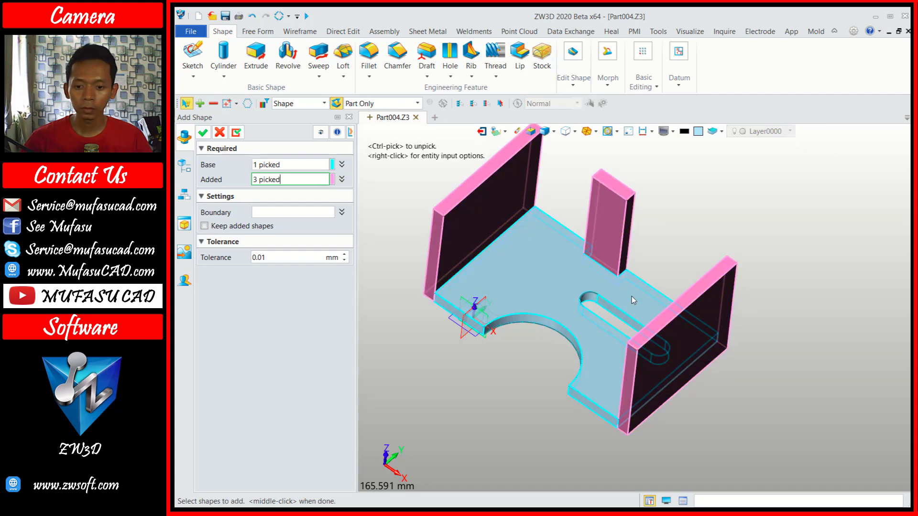
pyautogui.click(203, 134)
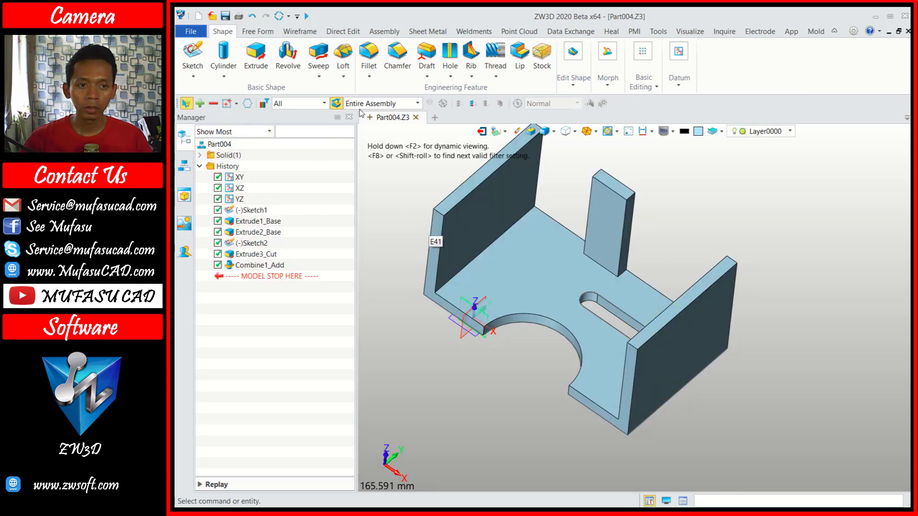
# Start a 6 mm fillet on the left wall's top edges and the half-round cutout's ends.
pyautogui.click(368, 53)
pyautogui.click(256, 200)
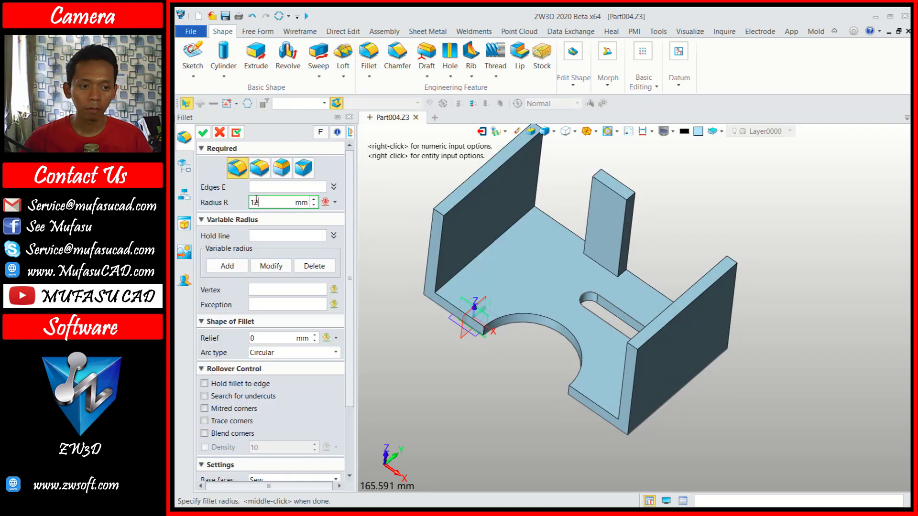
pyautogui.click(439, 215)
pyautogui.click(441, 214)
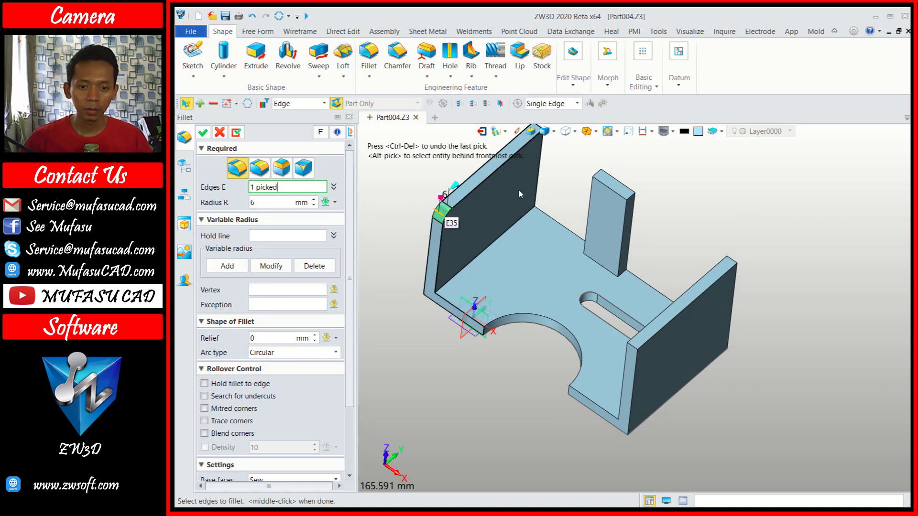
pyautogui.moveTo(540, 130); pyautogui.dragTo(528, 154, button='middle')
pyautogui.click(528, 154)
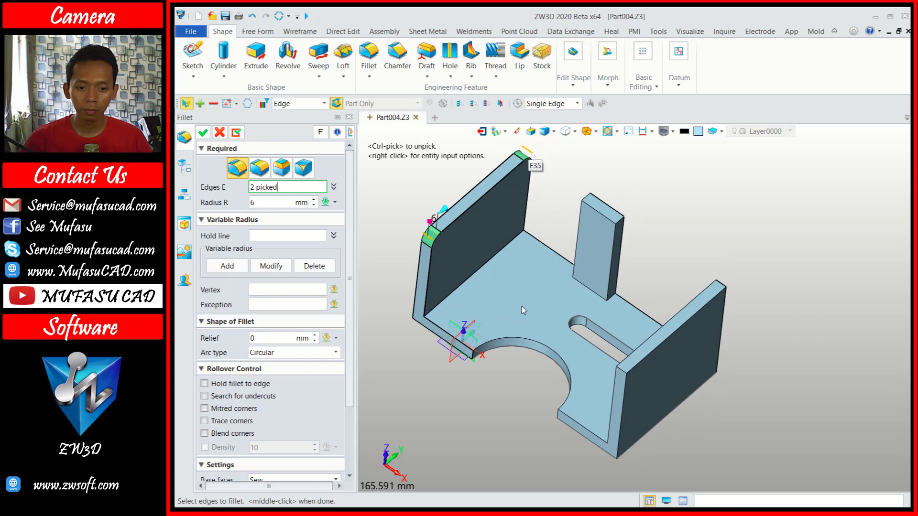
pyautogui.click(472, 358)
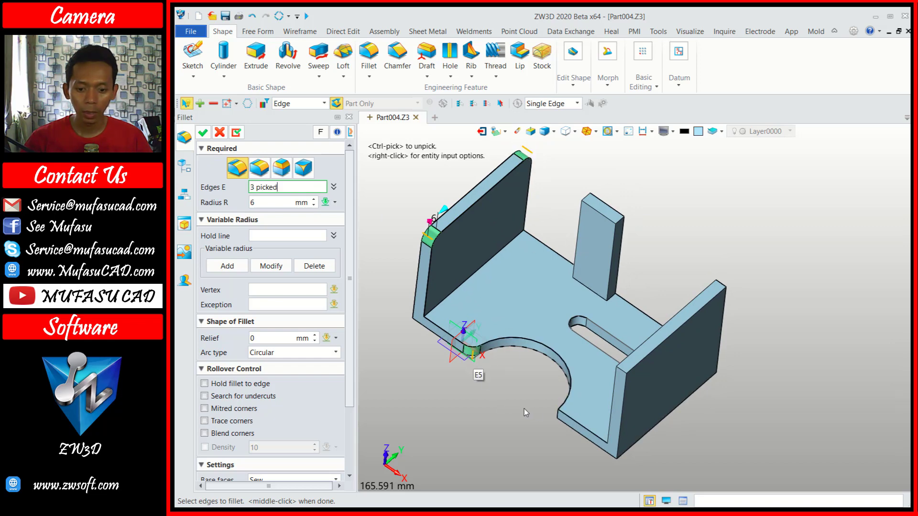
pyautogui.click(557, 419)
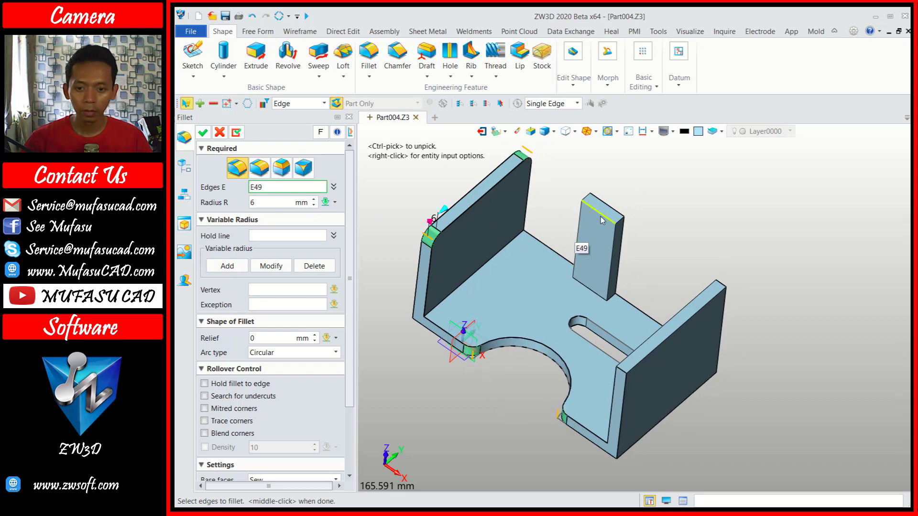
# Add the block's top edges and both wall inner corners, then apply the 6 mm fillets.
pyautogui.click(624, 224)
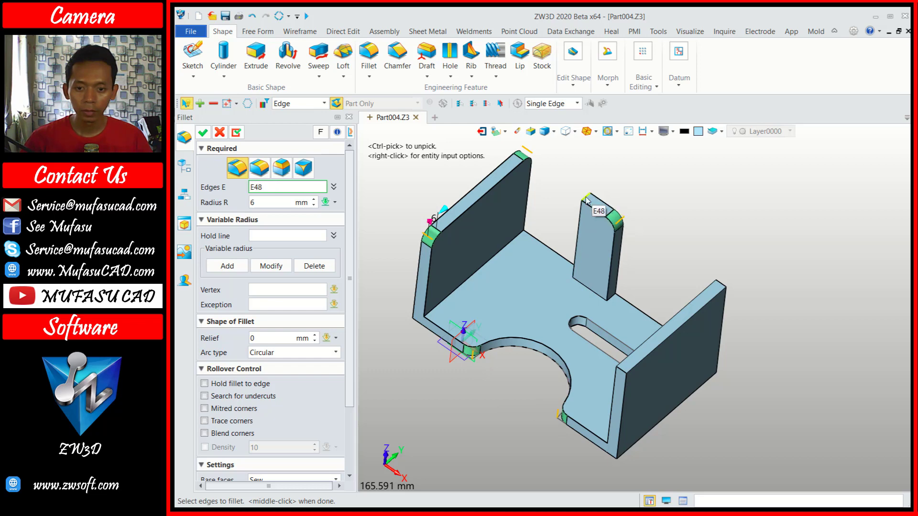
pyautogui.click(586, 198)
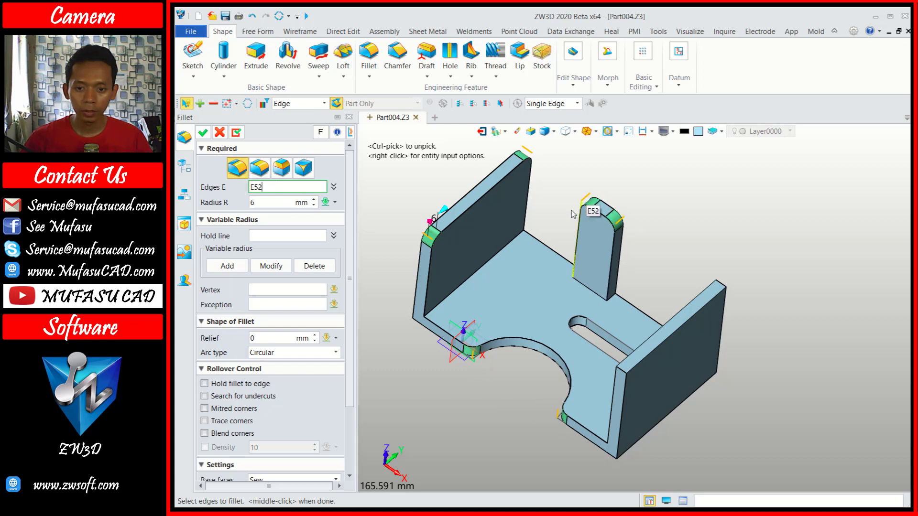
pyautogui.click(495, 260)
pyautogui.moveTo(495, 259)
pyautogui.mouseDown(button='middle')
pyautogui.moveTo(702, 257)
pyautogui.moveTo(689, 313)
pyautogui.mouseUp(button='middle')
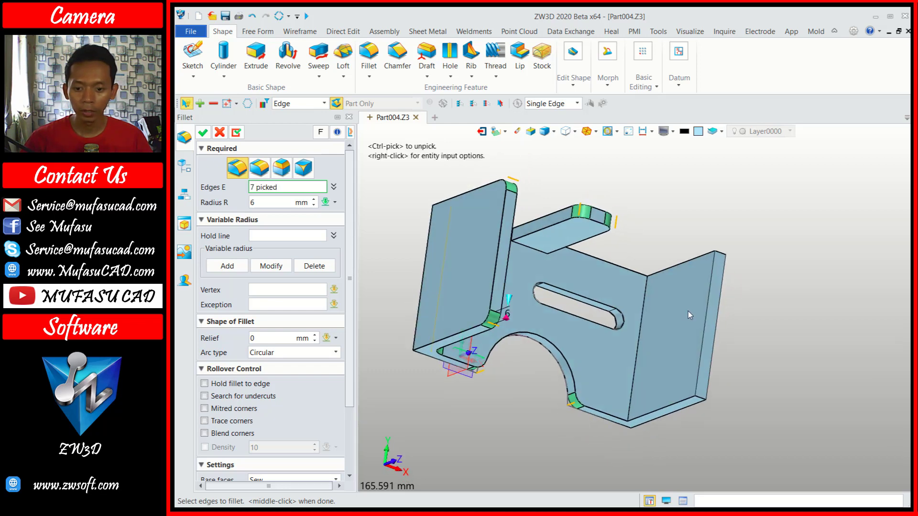
pyautogui.click(643, 337)
pyautogui.moveTo(657, 235); pyautogui.dragTo(621, 193, button='middle')
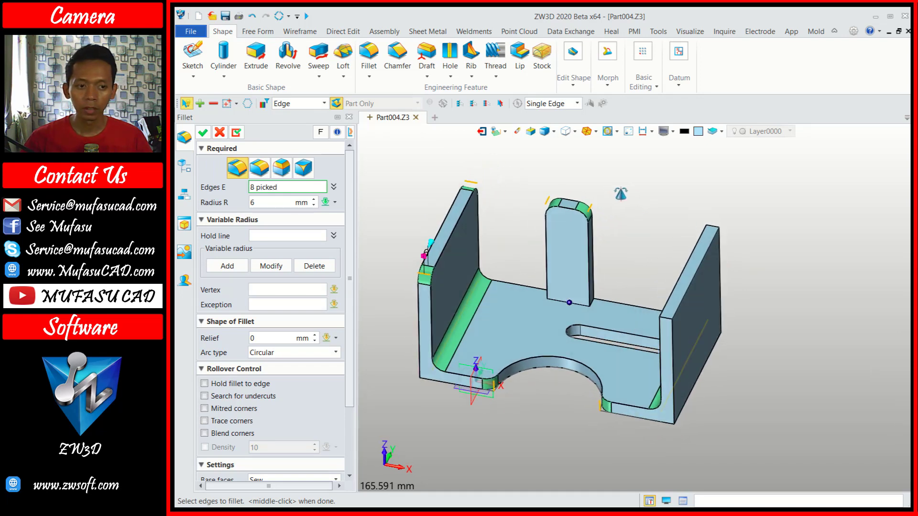
pyautogui.middleClick(620, 194)
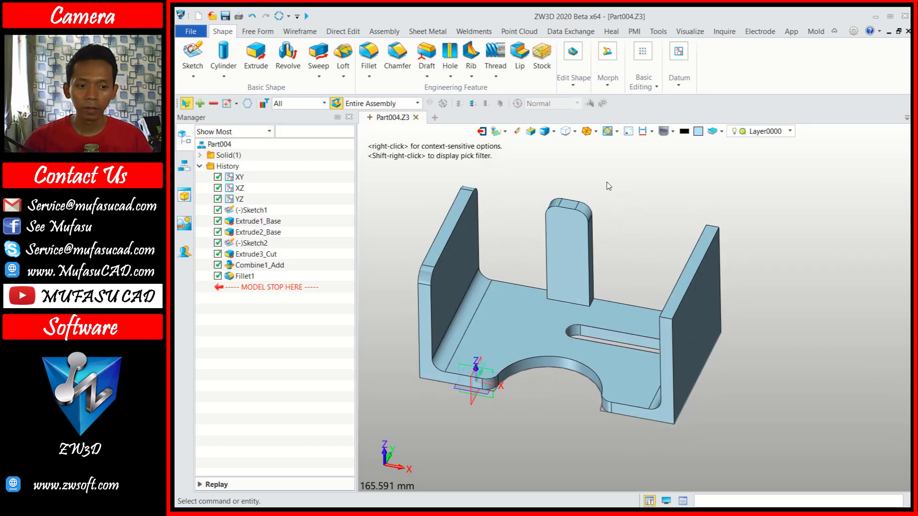
pyautogui.middleClick(608, 185)
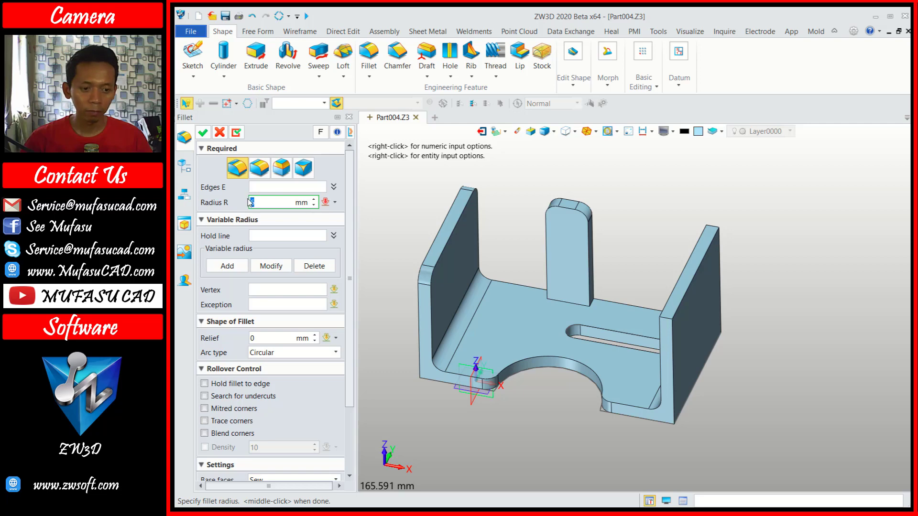
# Fillet the two outer wall-to-plate bend edges with a 12 mm radius.
pyautogui.write('12')
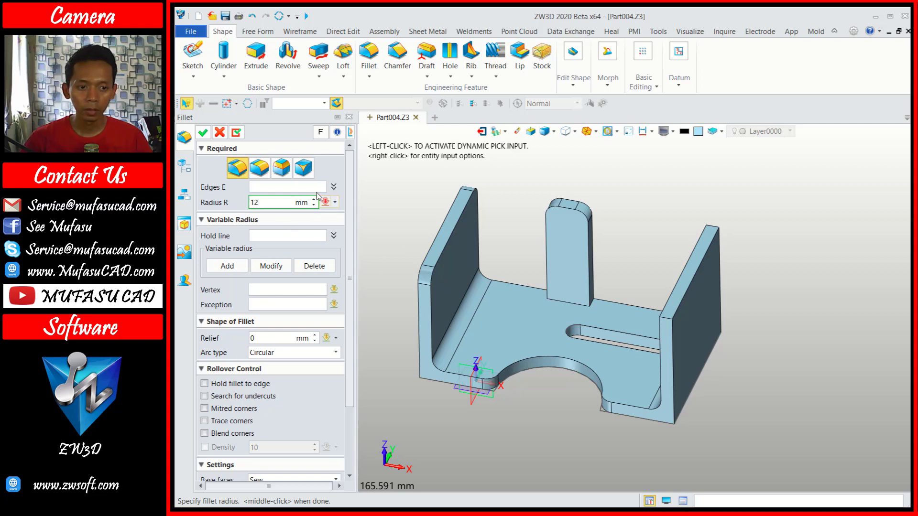
pyautogui.press('Return')
pyautogui.moveTo(509, 273); pyautogui.dragTo(453, 248, button='middle')
pyautogui.click(640, 370)
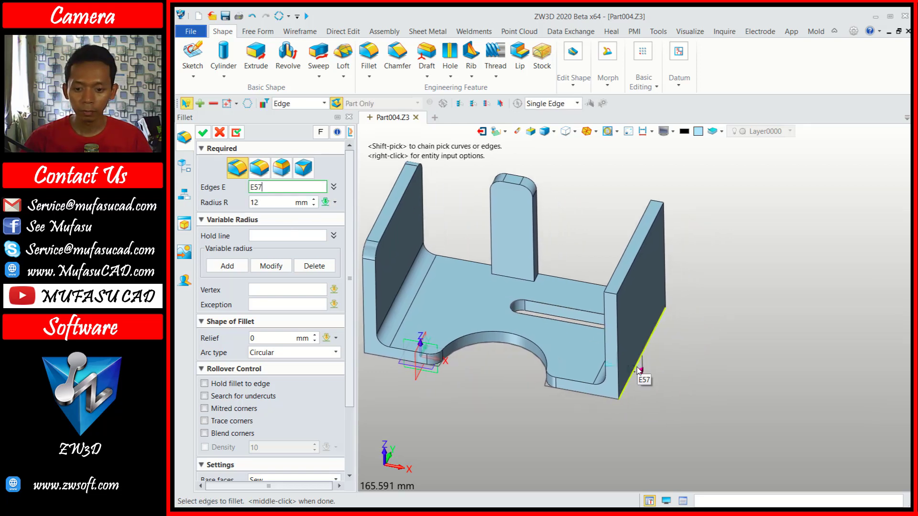
pyautogui.click(639, 371)
pyautogui.moveTo(639, 371); pyautogui.dragTo(431, 394, button='middle')
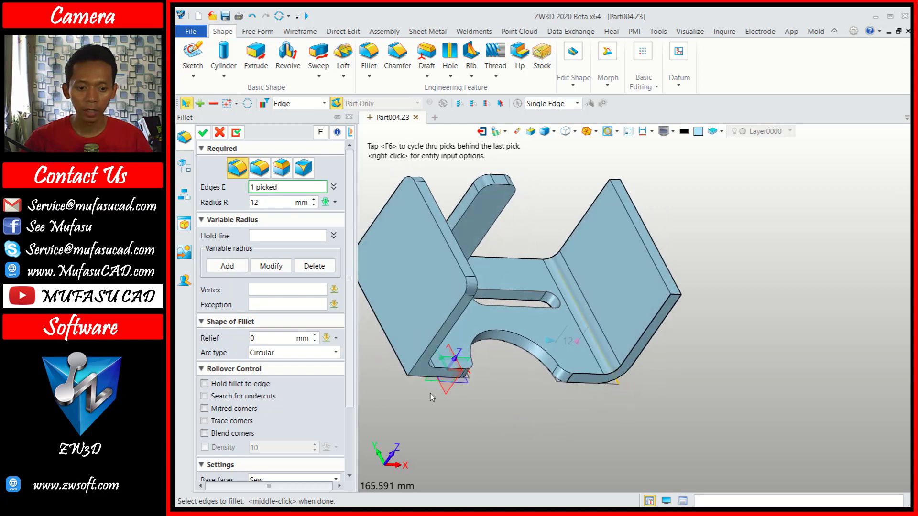
pyautogui.click(396, 356)
pyautogui.moveTo(609, 434); pyautogui.dragTo(584, 423, button='middle')
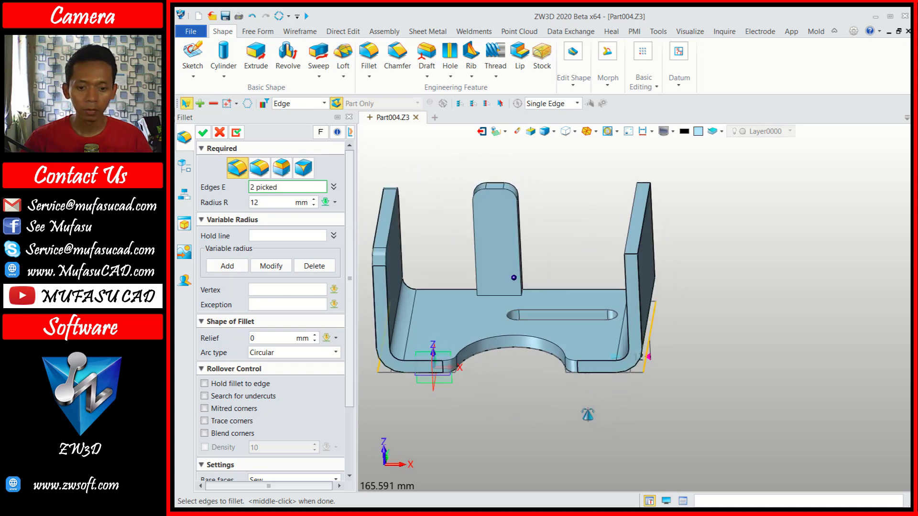
pyautogui.click(203, 133)
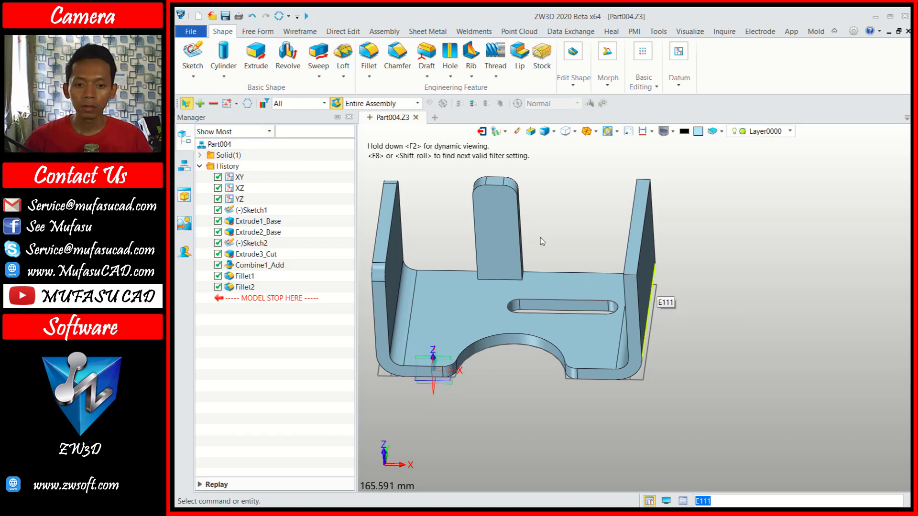
pyautogui.scroll(2, 479, 191)
# Start a new sketch on the centre tab's face and zoom in on the tab.
pyautogui.scroll(1, 479, 191)
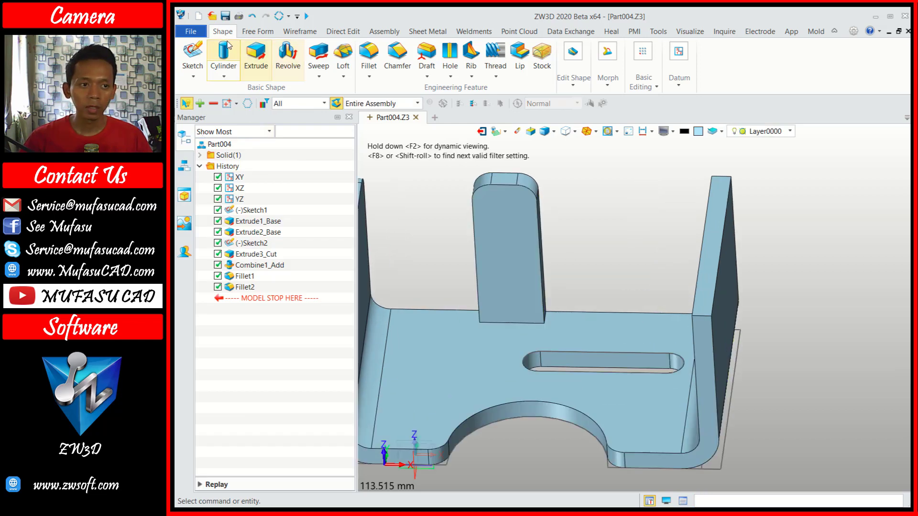
pyautogui.click(193, 51)
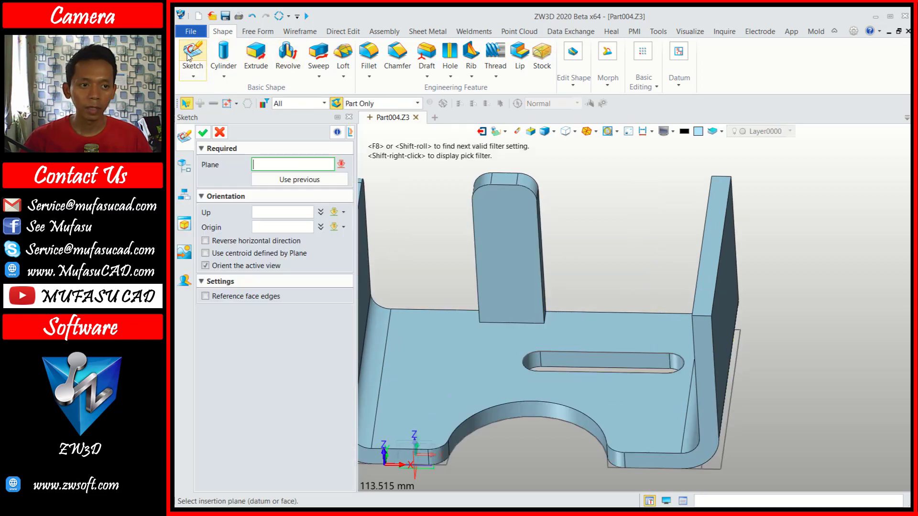
pyautogui.click(516, 263)
pyautogui.middleClick(537, 250)
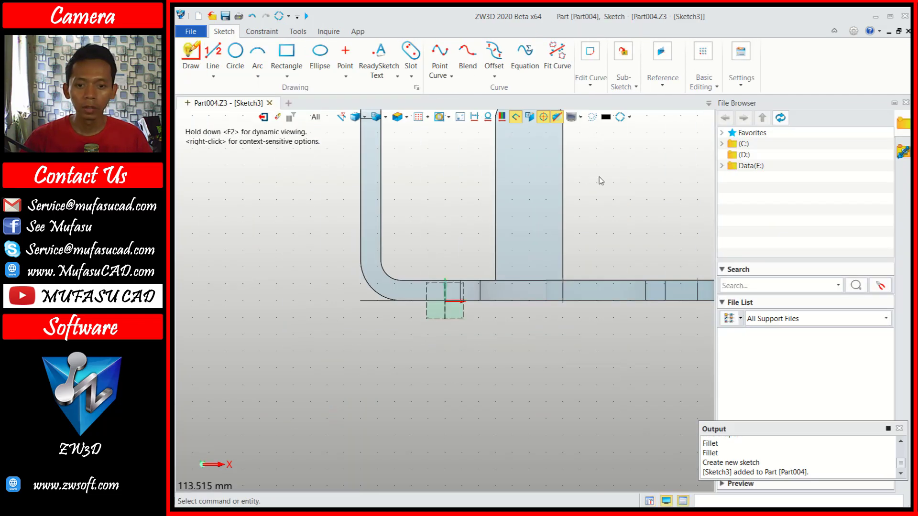
pyautogui.moveTo(600, 180); pyautogui.dragTo(551, 353, button='middle')
pyautogui.scroll(3, 472, 339)
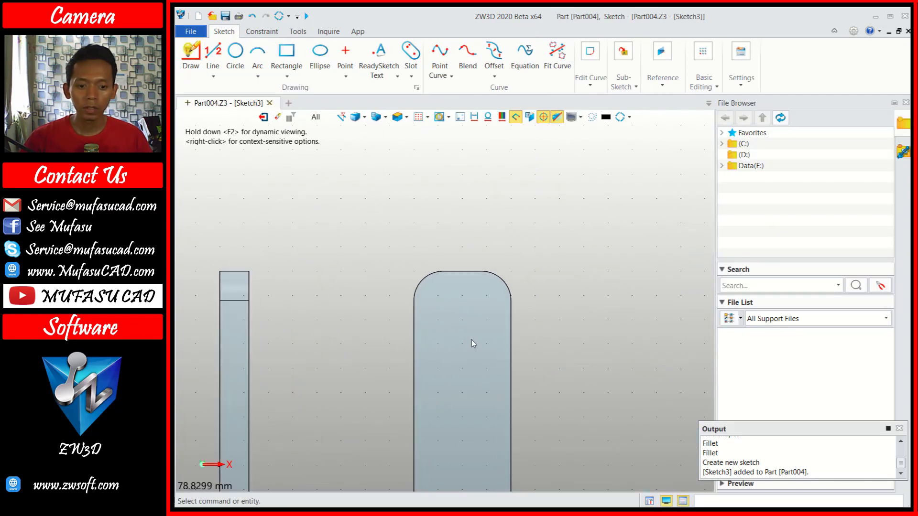
pyautogui.scroll(1, 462, 311)
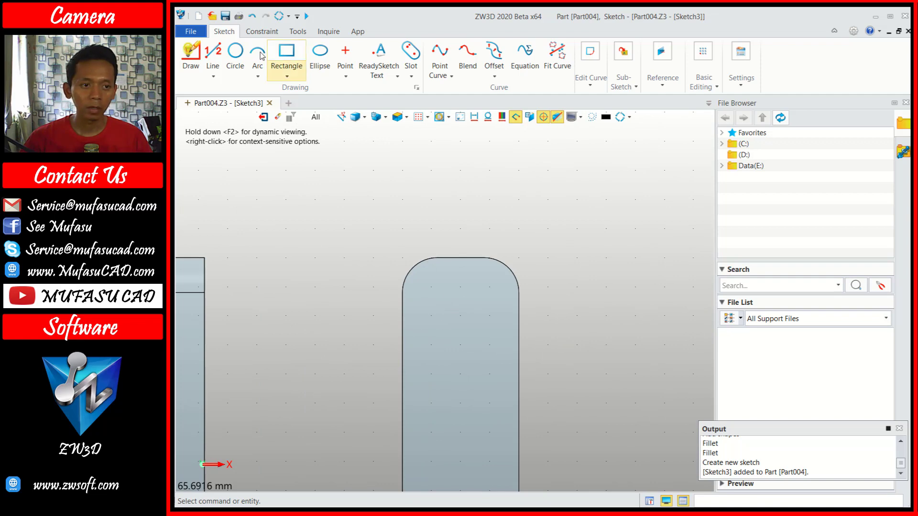
# Draw an R3 circle centred on the tab's top-left corner arc.
pyautogui.click(235, 52)
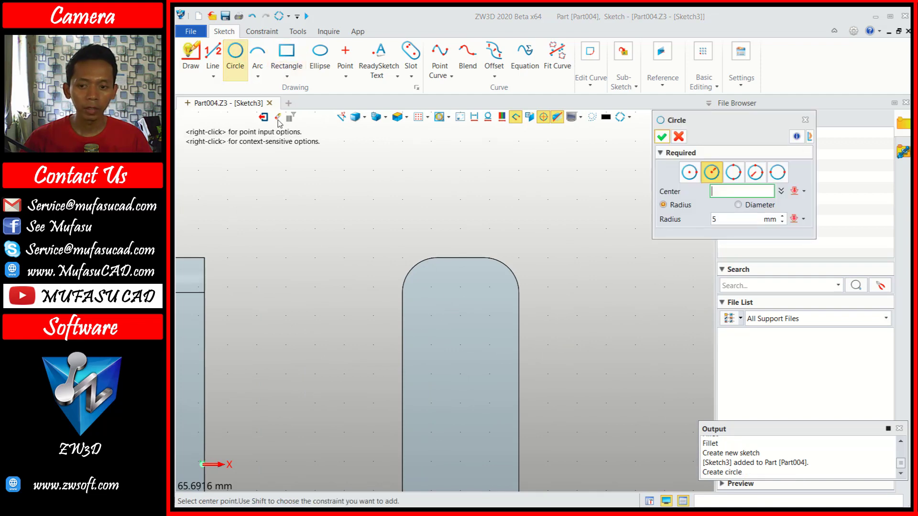
pyautogui.click(804, 190)
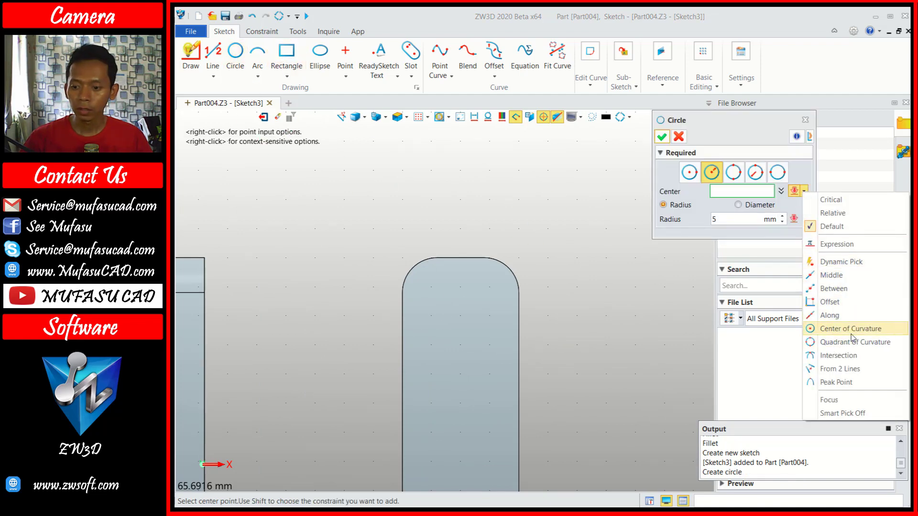
pyautogui.click(832, 330)
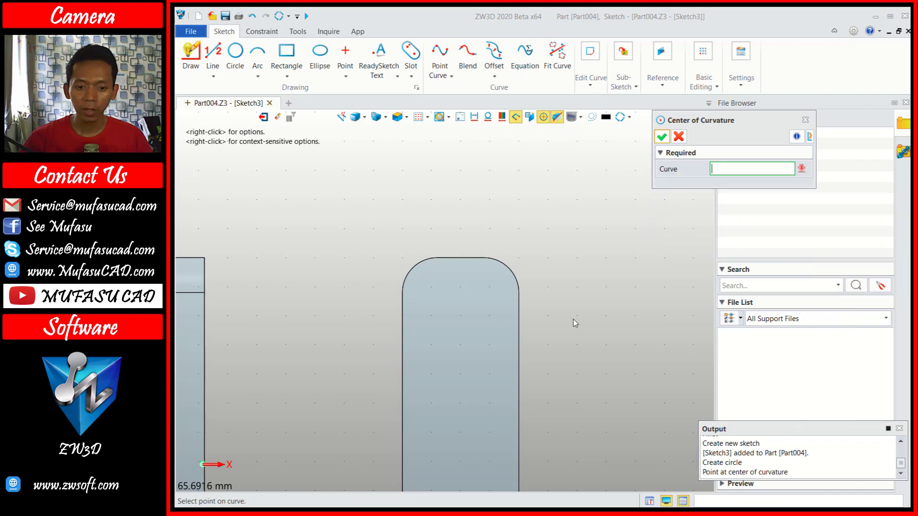
pyautogui.click(413, 270)
pyautogui.middleClick(426, 291)
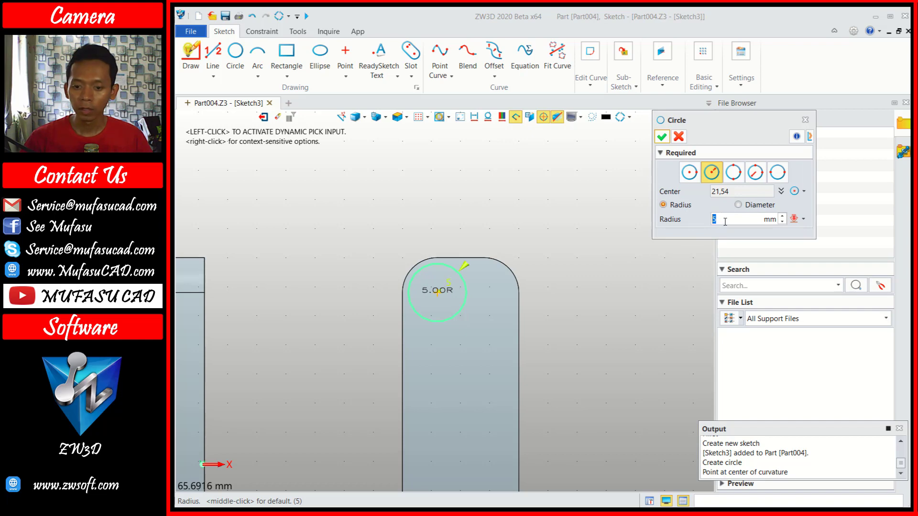
pyautogui.click(661, 136)
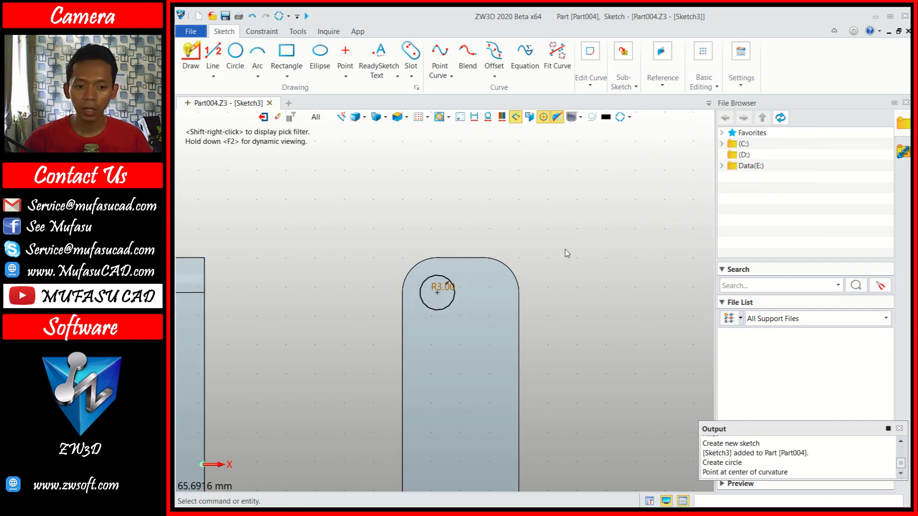
pyautogui.click(435, 283)
pyautogui.click(703, 81)
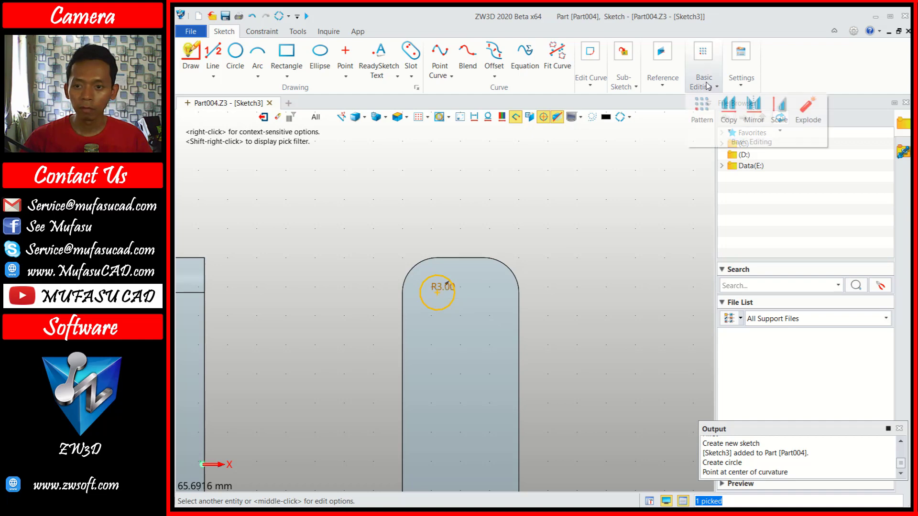
pyautogui.click(729, 107)
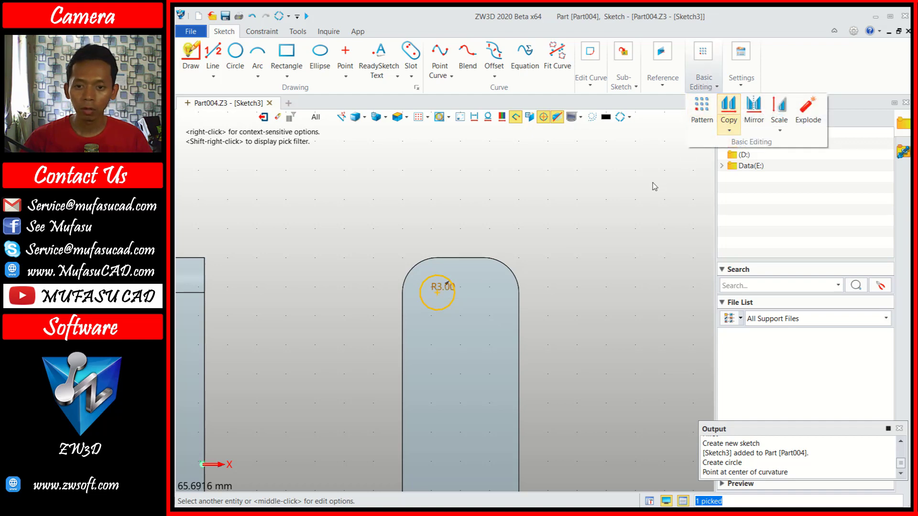
# Draw a second R3 circle centred on the tab's top-right corner arc.
pyautogui.middleClick(524, 204)
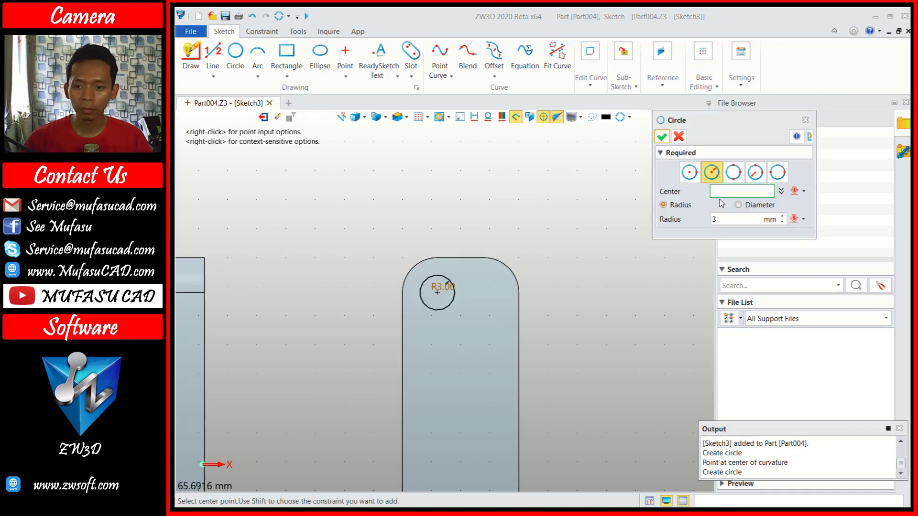
pyautogui.click(805, 192)
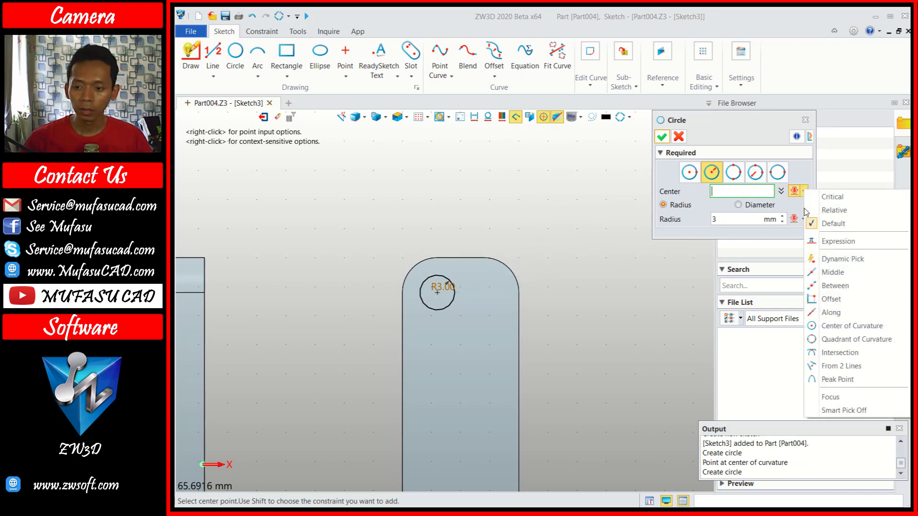
pyautogui.click(842, 326)
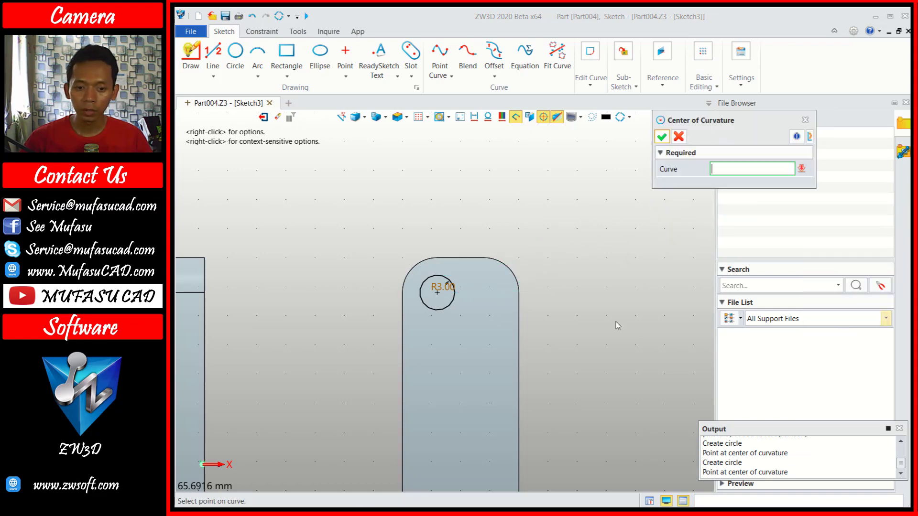
pyautogui.middleClick(508, 271)
pyautogui.click(661, 138)
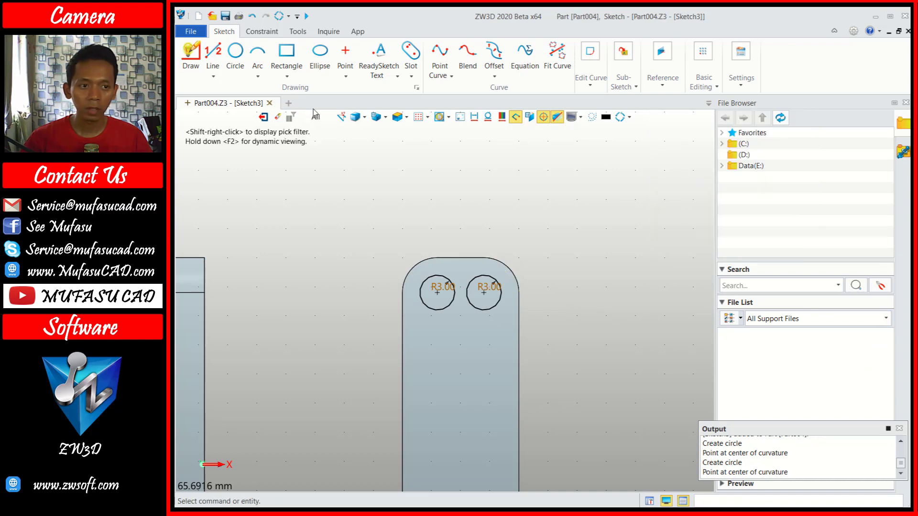
# Draw top and bottom 8 mm lines tangent to both R3 circles.
pyautogui.click(213, 55)
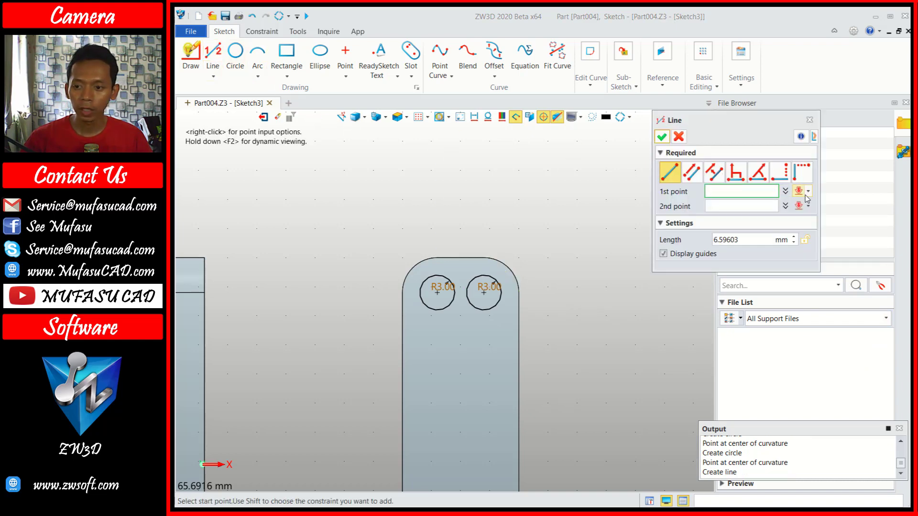
pyautogui.click(807, 192)
pyautogui.click(833, 229)
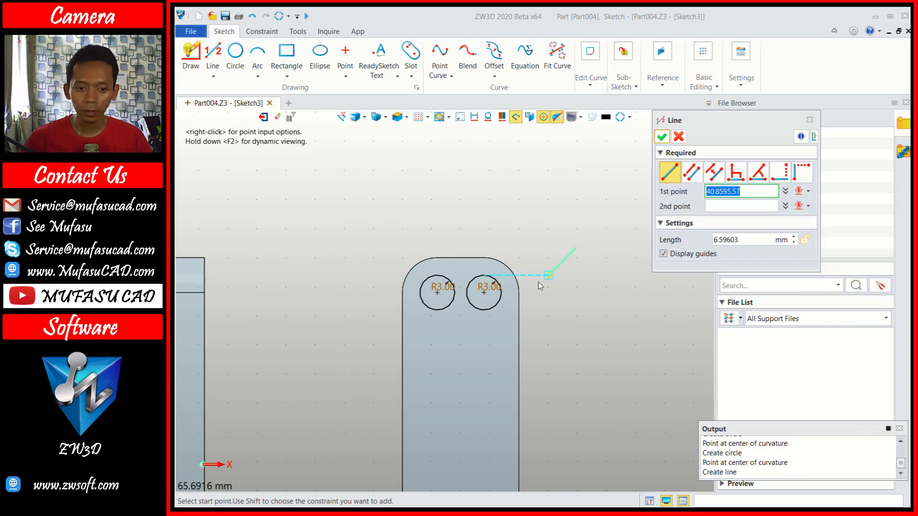
pyautogui.click(444, 277)
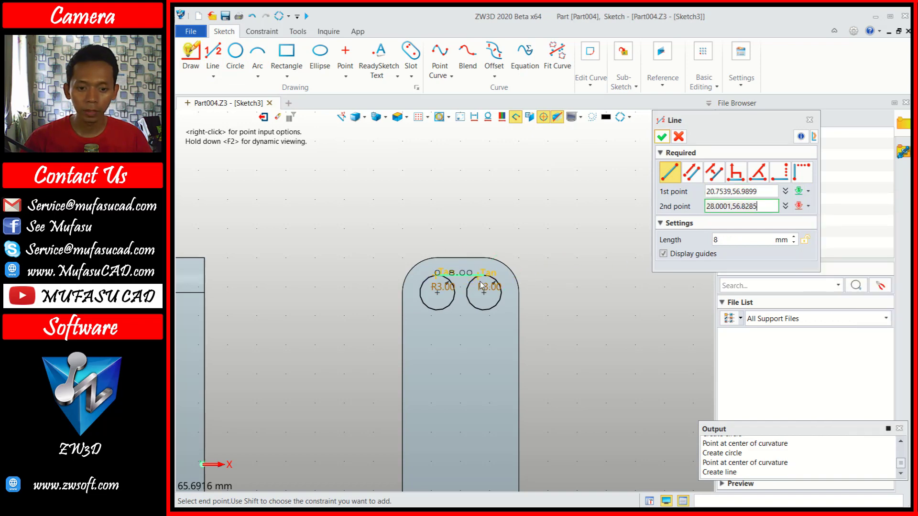
pyautogui.click(480, 285)
pyautogui.click(435, 311)
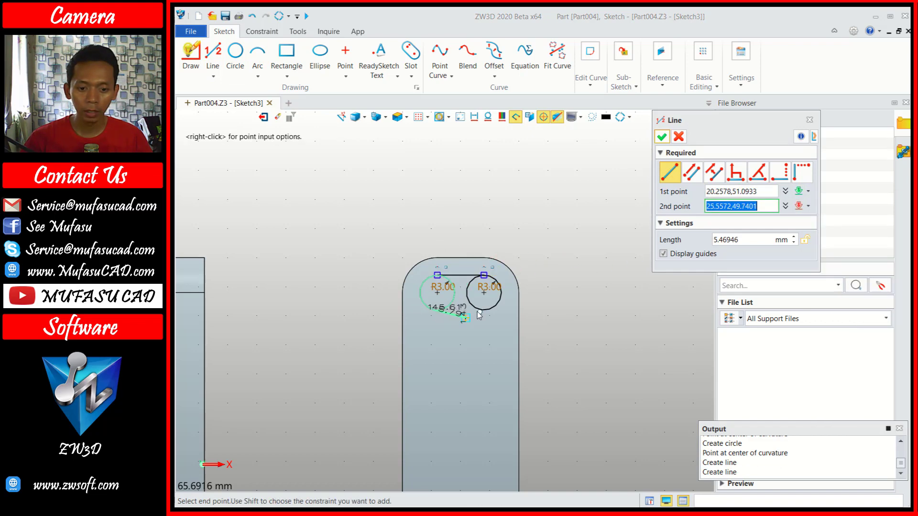
pyautogui.click(483, 310)
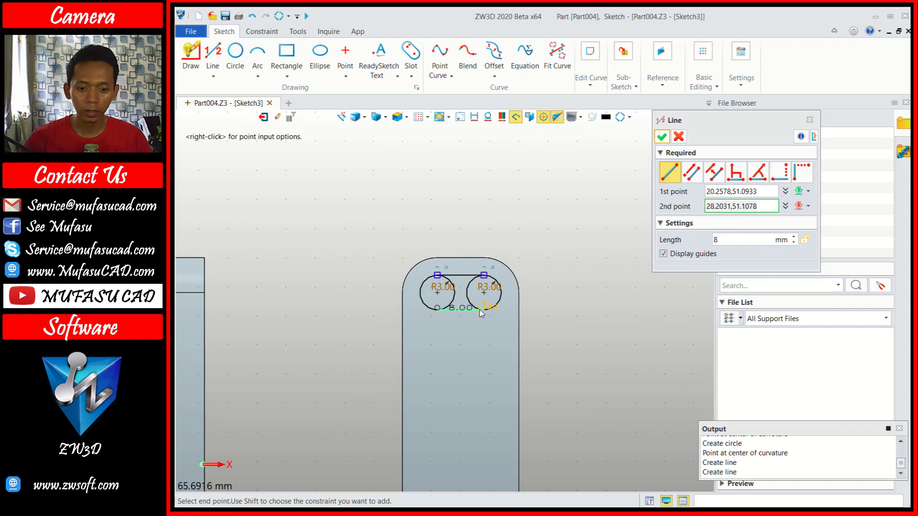
# Trim the circles' inner arcs to leave a closed R3 slot outline.
pyautogui.click(596, 86)
pyautogui.click(651, 110)
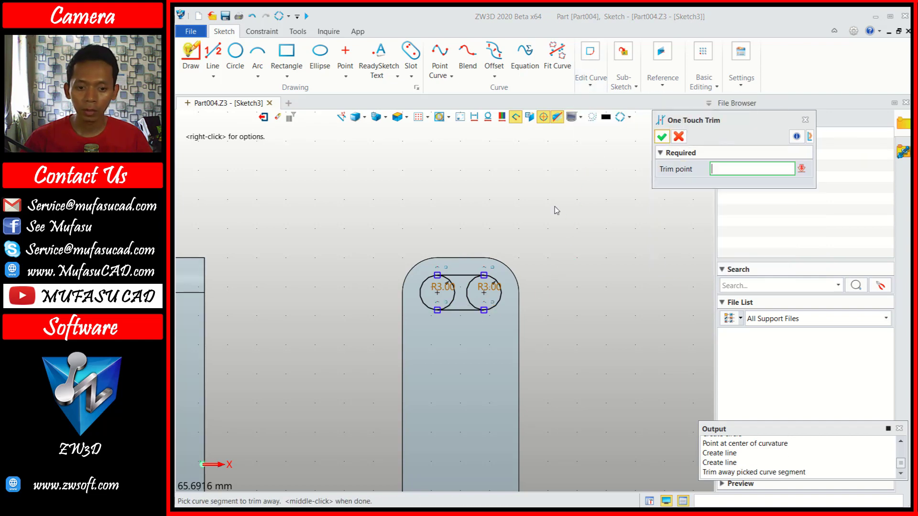
pyautogui.click(469, 290)
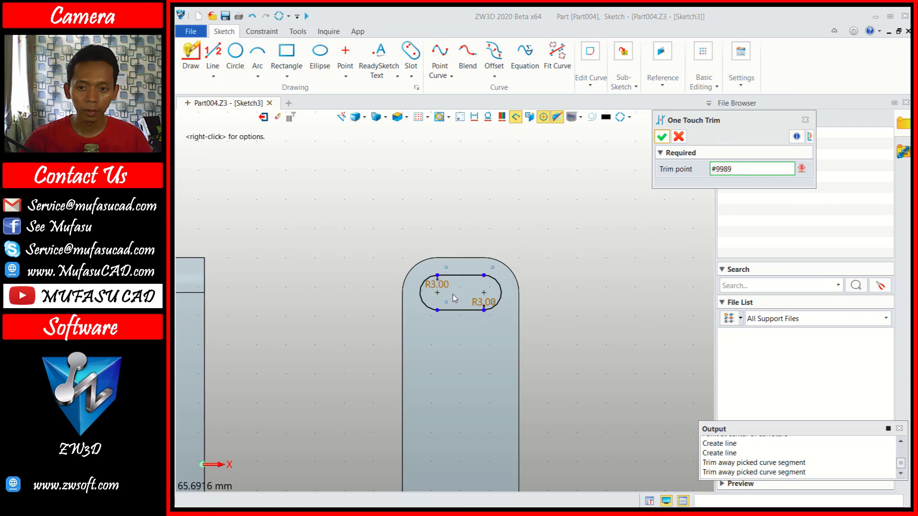
pyautogui.click(663, 138)
# Select the slot's two lines and two arcs for copying.
pyautogui.click(702, 81)
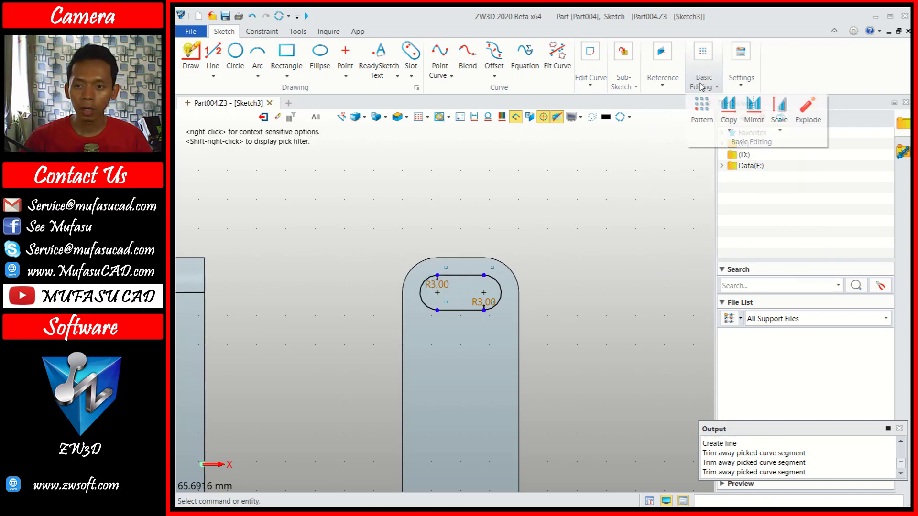
pyautogui.click(724, 110)
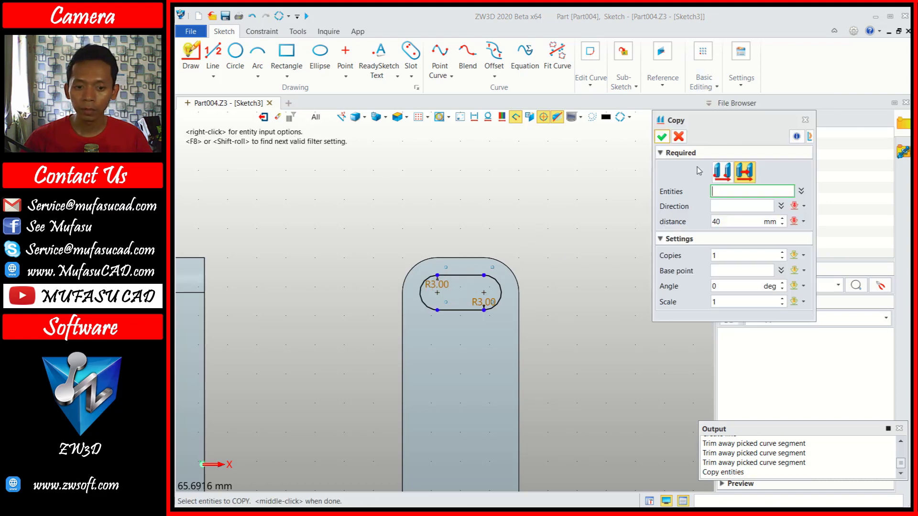
pyautogui.click(454, 279)
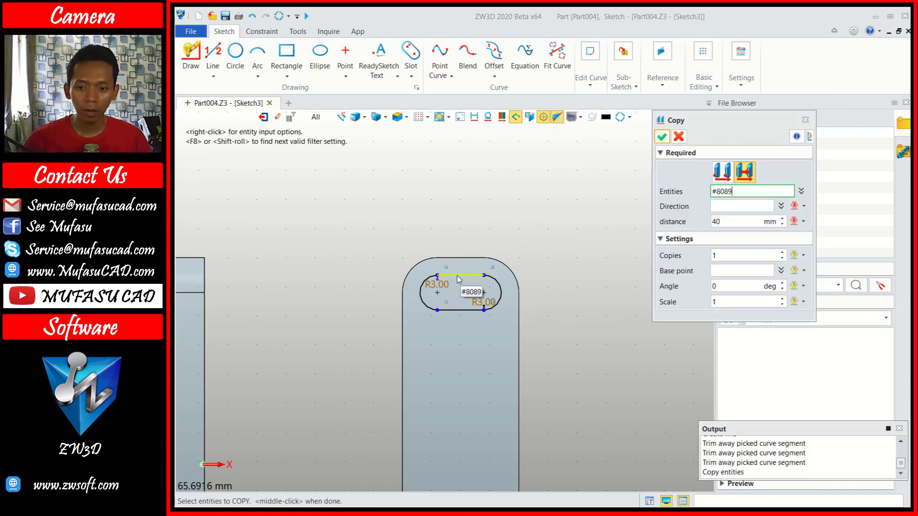
pyautogui.click(423, 300)
pyautogui.click(455, 310)
pyautogui.click(508, 300)
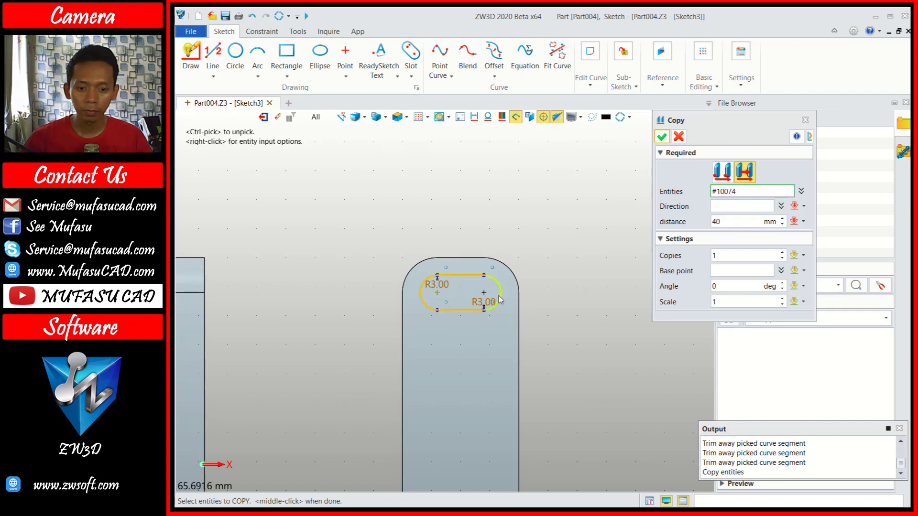
pyautogui.moveTo(571, 337); pyautogui.dragTo(553, 255, button='middle')
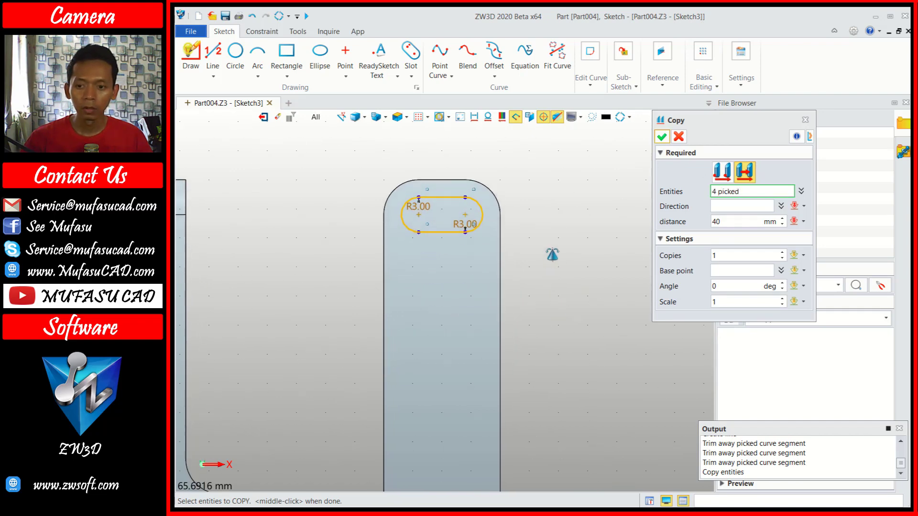
pyautogui.middleClick(807, 205)
# Copy the slot 30 mm along direction 0,-1, directly below the original.
pyautogui.click(804, 206)
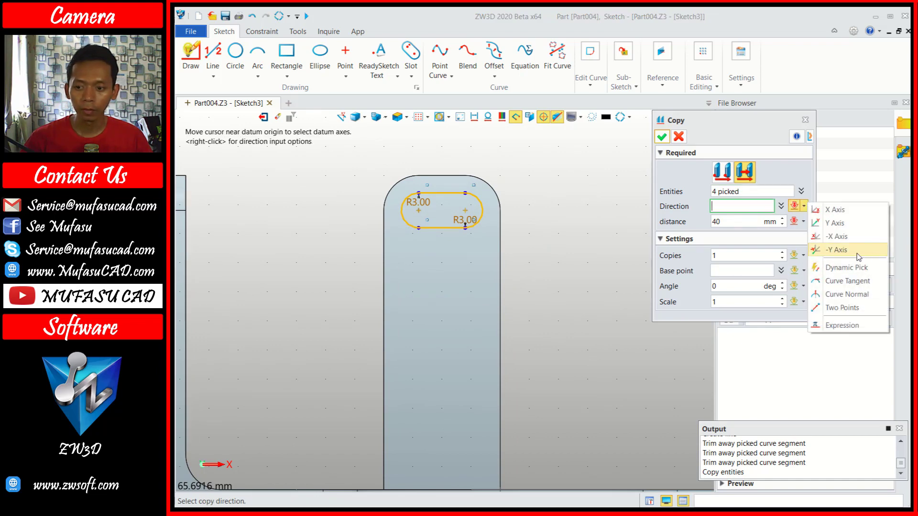
pyautogui.click(836, 250)
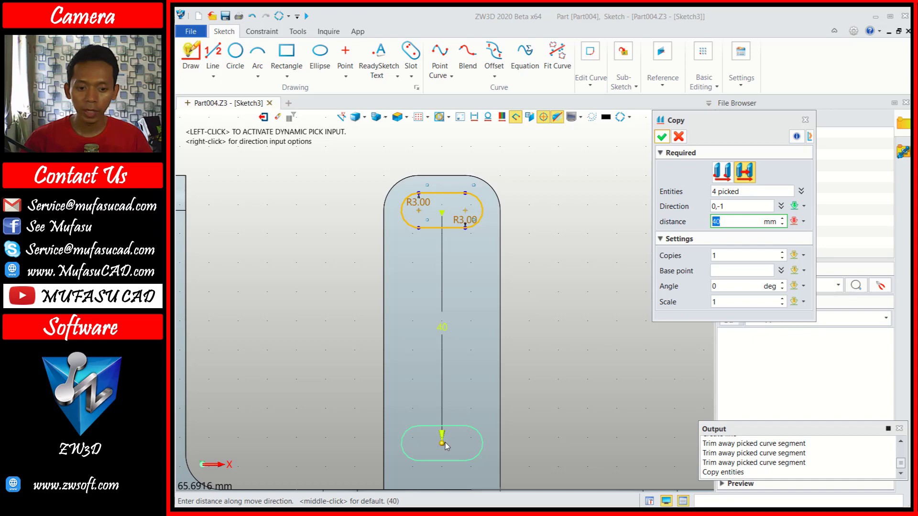
pyautogui.scroll(-3, 460, 444)
pyautogui.scroll(1, 456, 443)
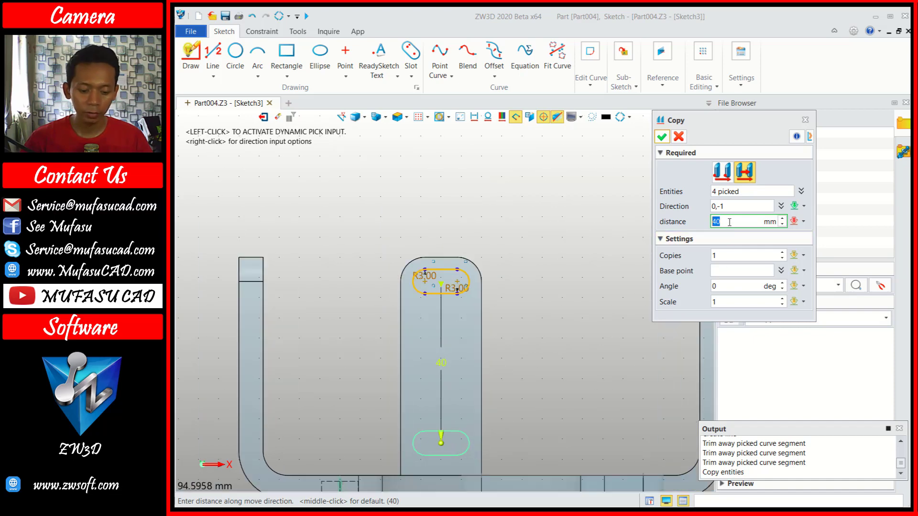
pyautogui.write('30')
pyautogui.click(731, 206)
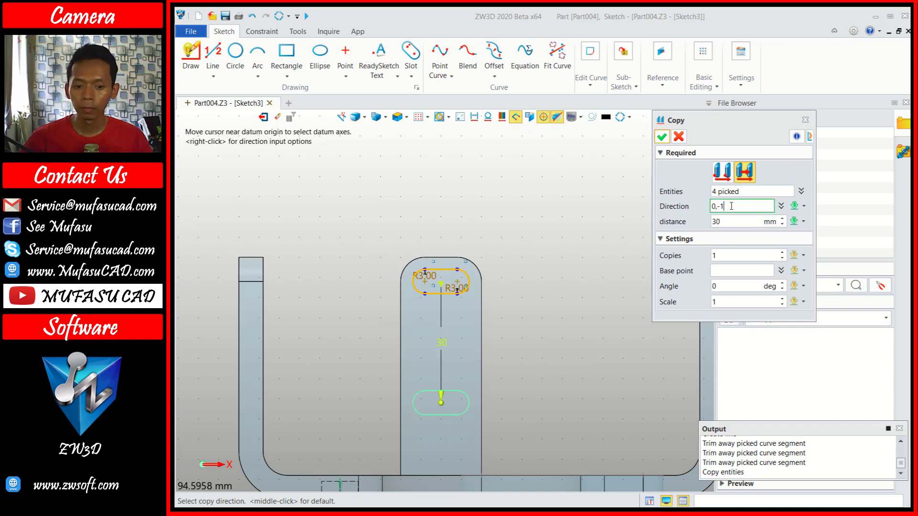
pyautogui.click(662, 138)
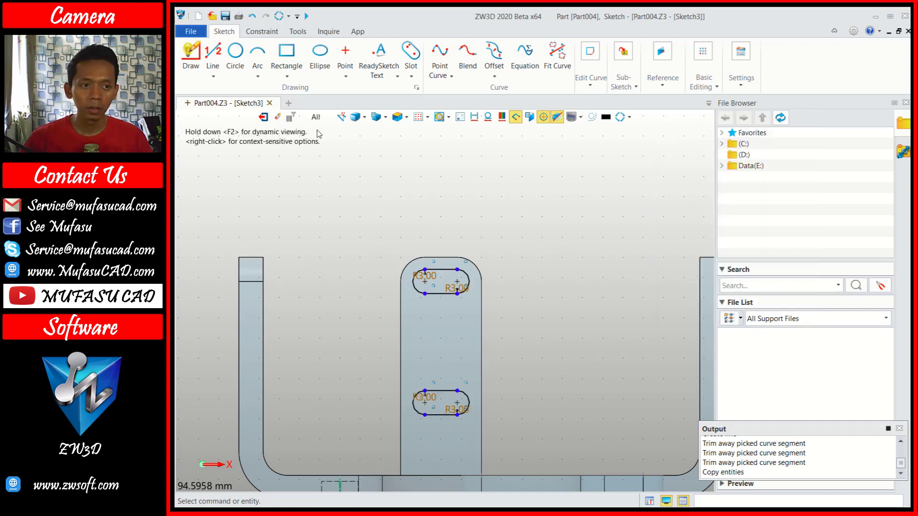
# Draw two 30 mm lines joining the left and right sides of the upper and lower slots.
pyautogui.click(216, 53)
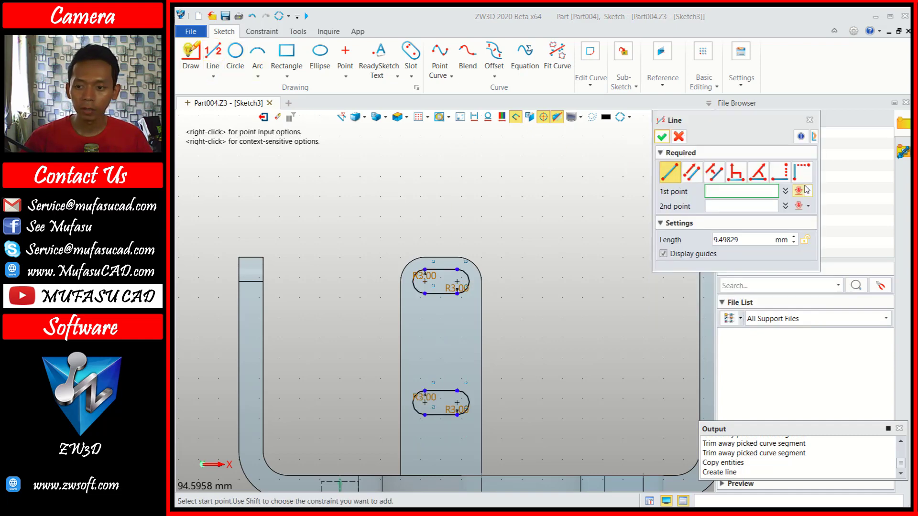
pyautogui.click(807, 190)
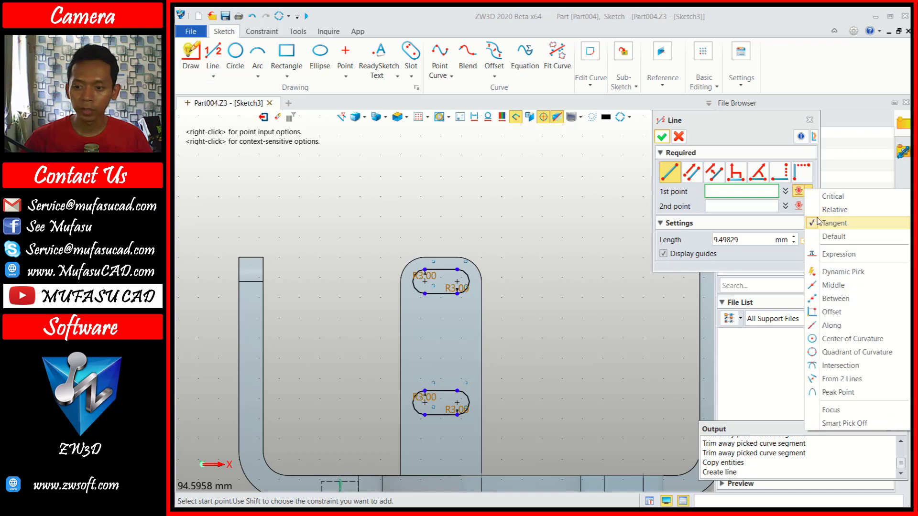
pyautogui.click(470, 290)
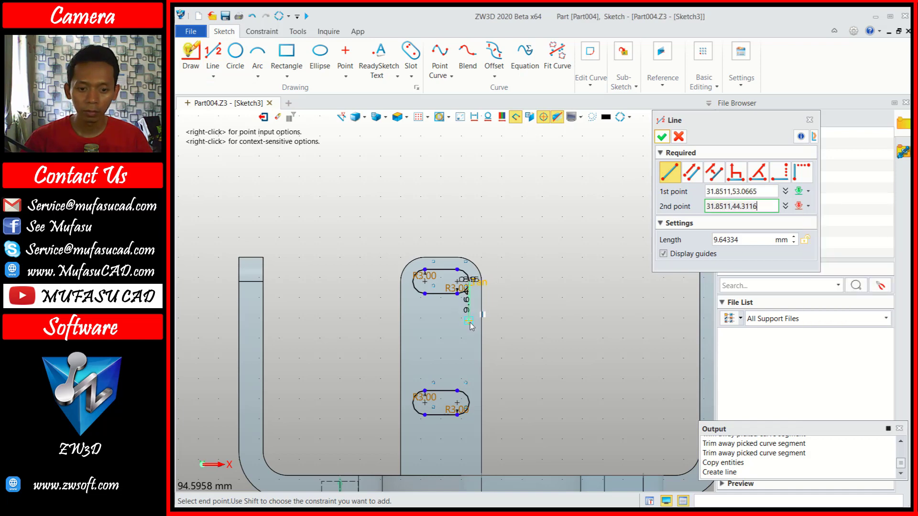
pyautogui.click(469, 410)
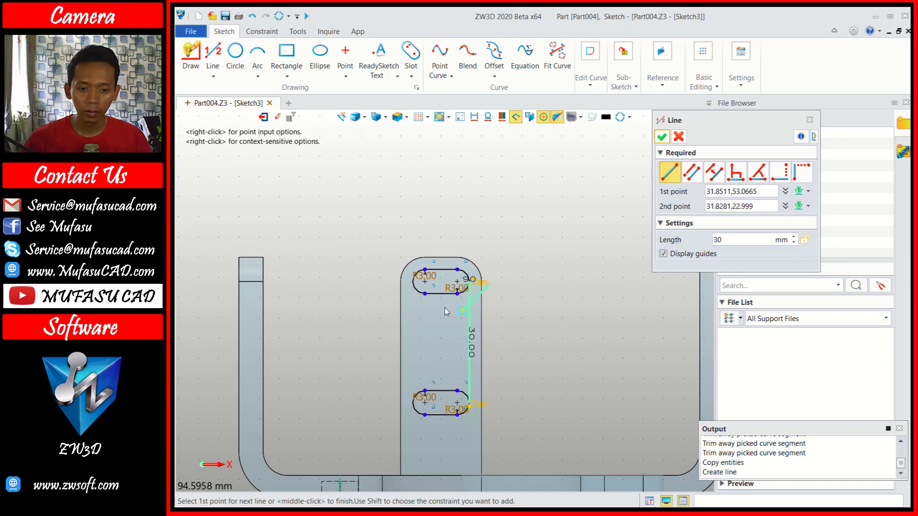
pyautogui.click(414, 285)
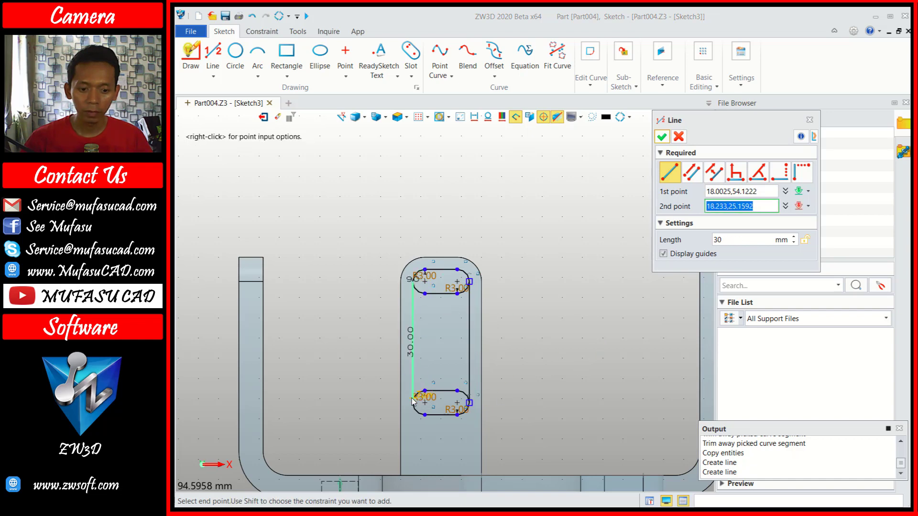
pyautogui.click(414, 405)
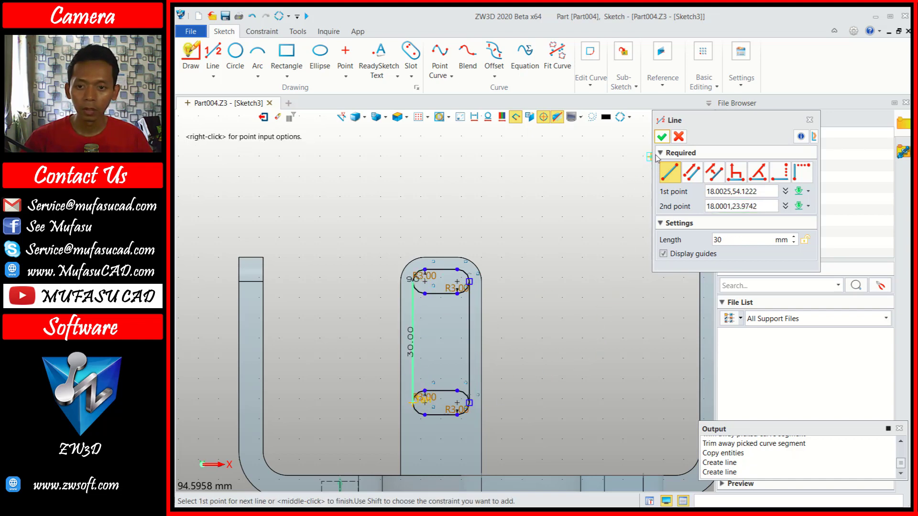
pyautogui.click(661, 138)
# Trim the inner lines and arcs between the slots into one long outline.
pyautogui.click(594, 87)
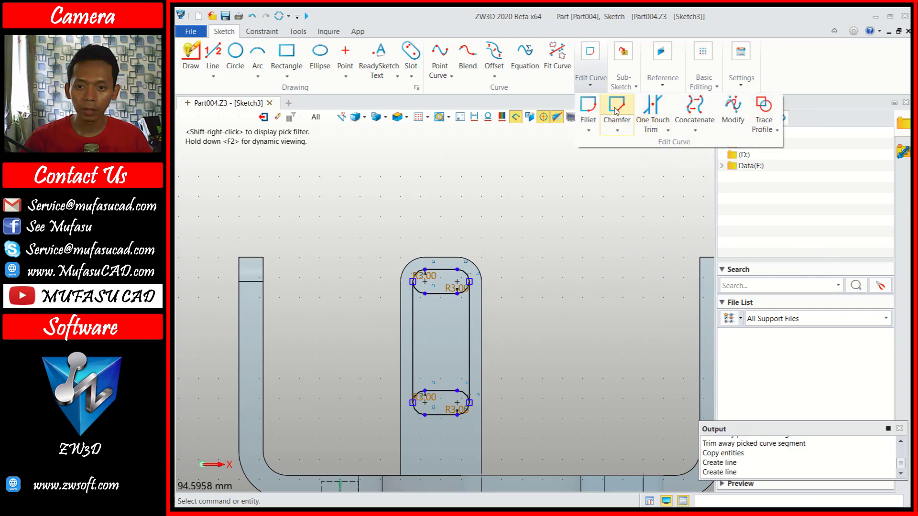
pyautogui.click(656, 106)
pyautogui.click(441, 293)
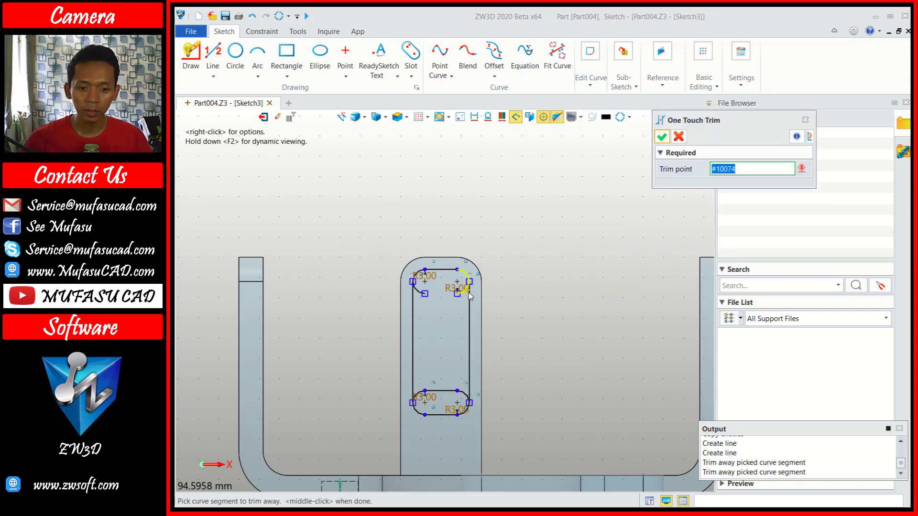
pyautogui.click(469, 294)
pyautogui.click(420, 295)
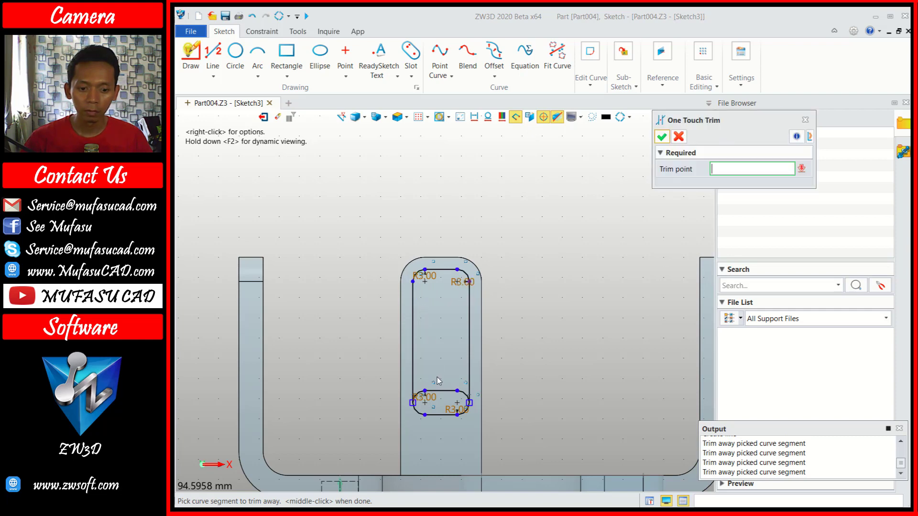
pyautogui.click(441, 391)
pyautogui.click(424, 396)
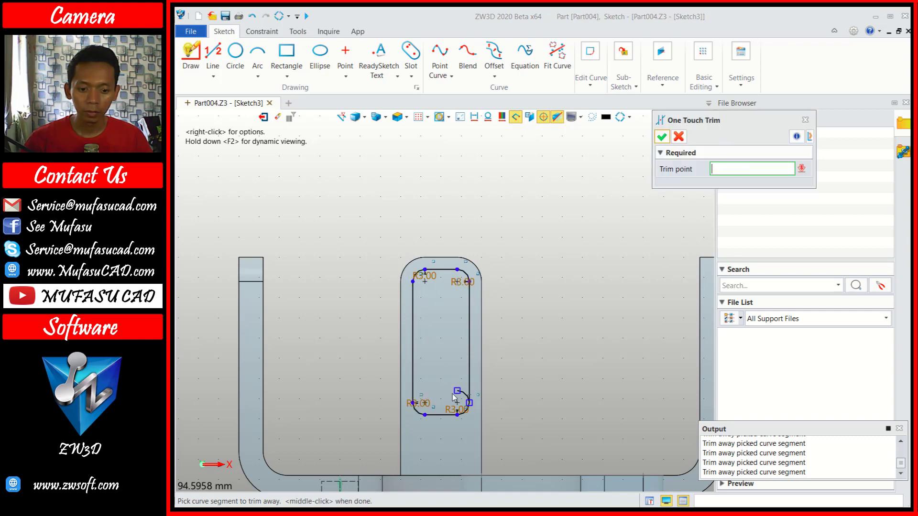
pyautogui.click(464, 394)
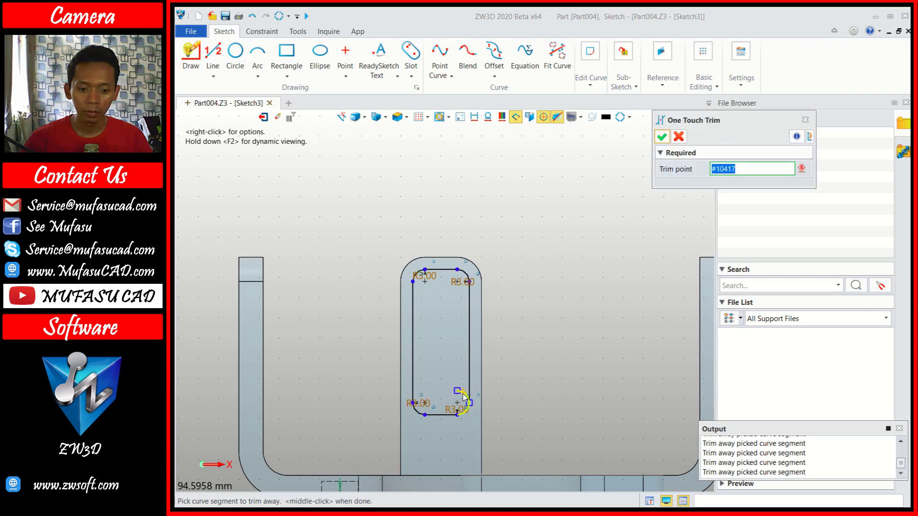
pyautogui.click(661, 138)
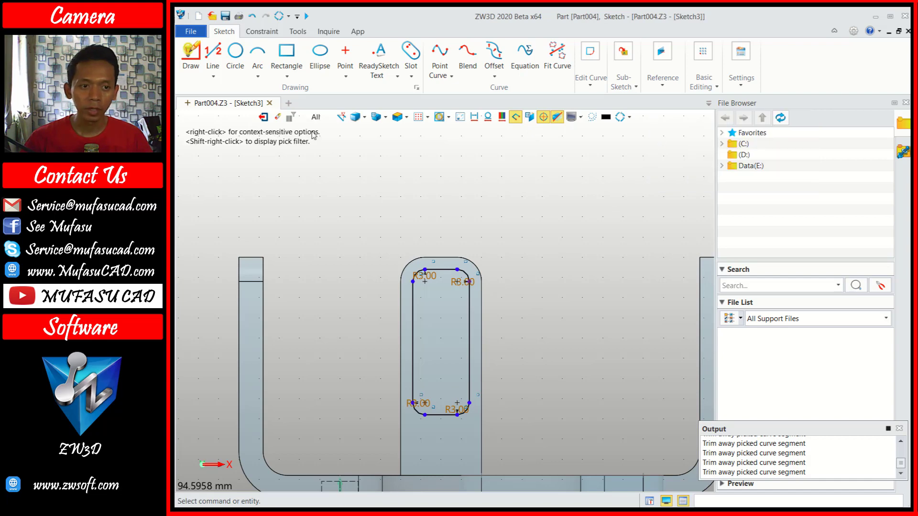
# Extrude Sketch3 as a Remove cut through the centre tab and orbit to inspect it.
pyautogui.click(263, 117)
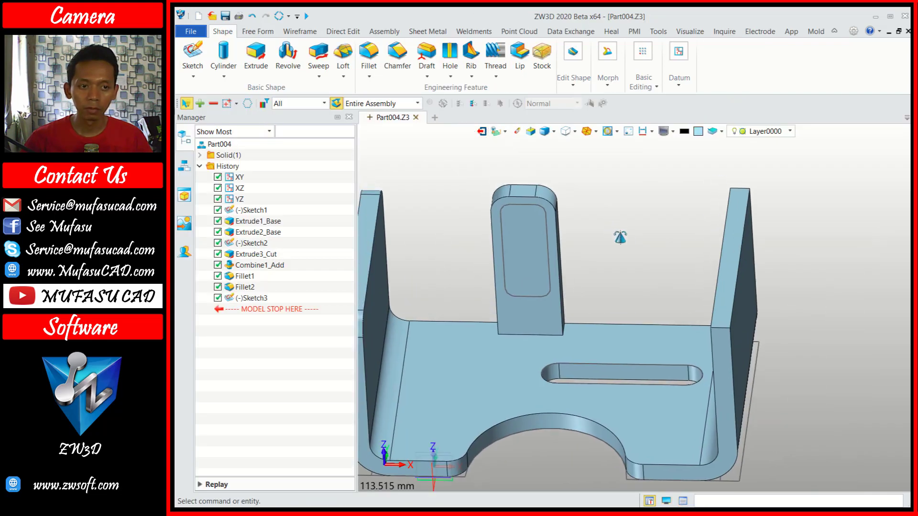
pyautogui.click(255, 53)
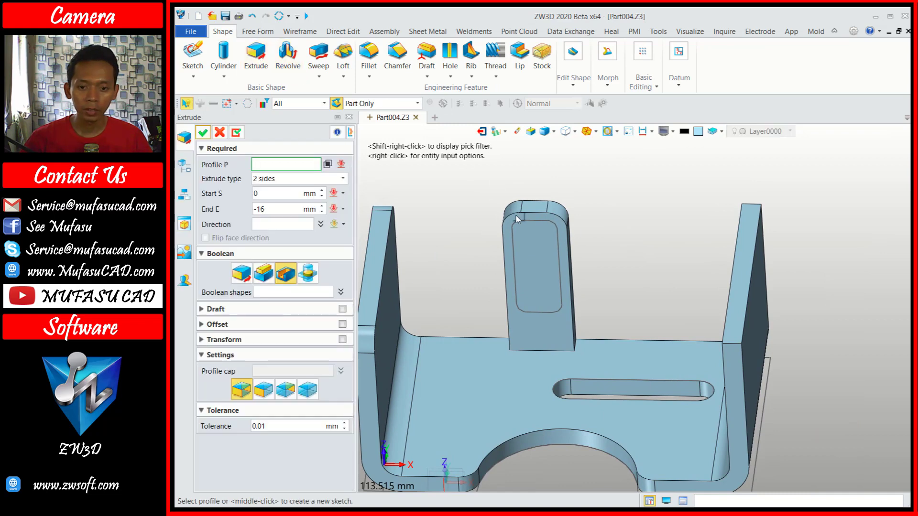
pyautogui.click(524, 226)
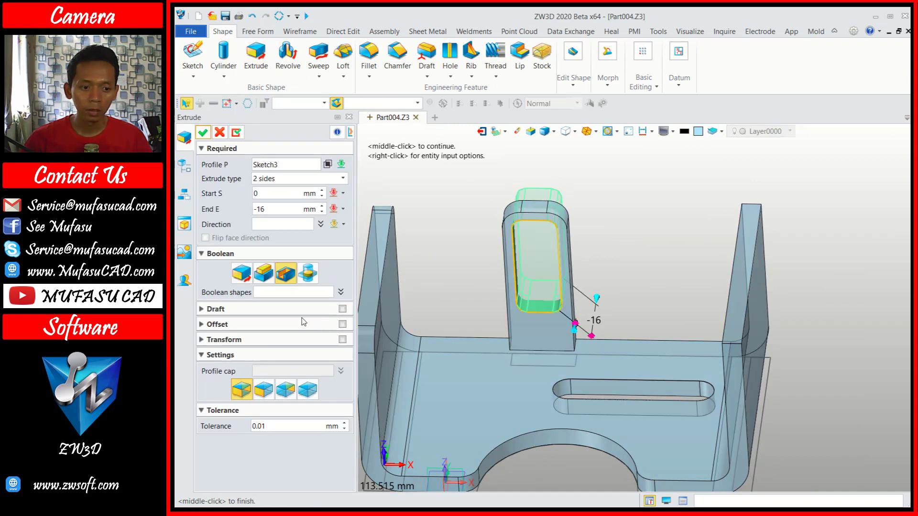
pyautogui.click(290, 279)
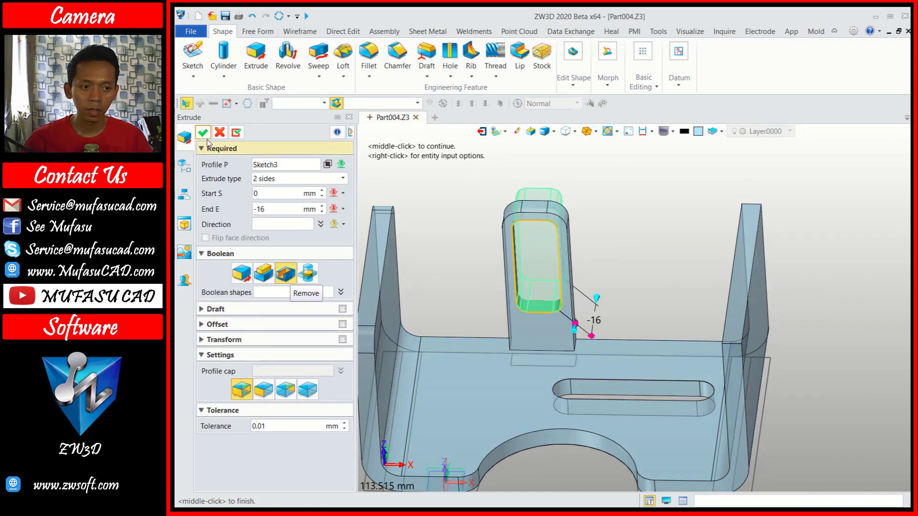
pyautogui.click(203, 133)
pyautogui.moveTo(616, 313)
pyautogui.mouseDown(button='middle')
pyautogui.moveTo(632, 275)
pyautogui.moveTo(618, 302)
pyautogui.mouseUp(button='middle')
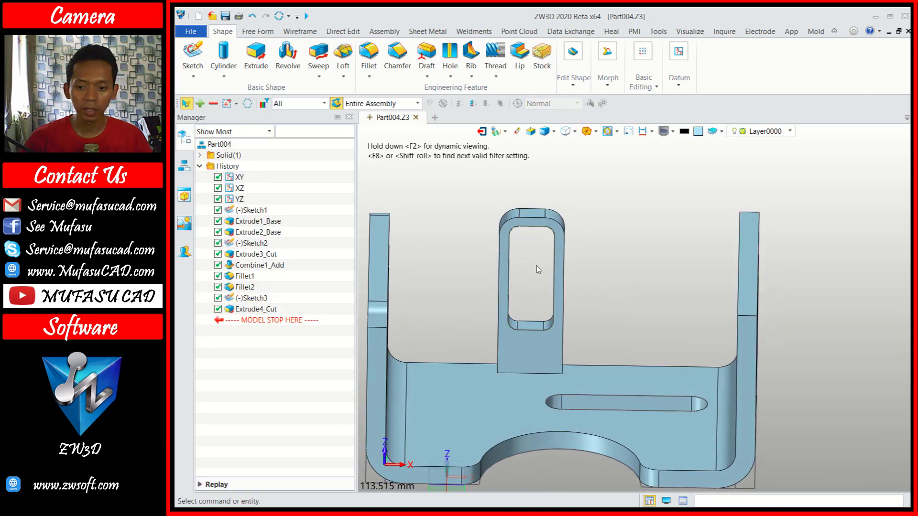
pyautogui.moveTo(536, 266)
pyautogui.mouseDown(button='middle')
pyautogui.moveTo(588, 337)
pyautogui.moveTo(573, 322)
pyautogui.mouseUp(button='middle')
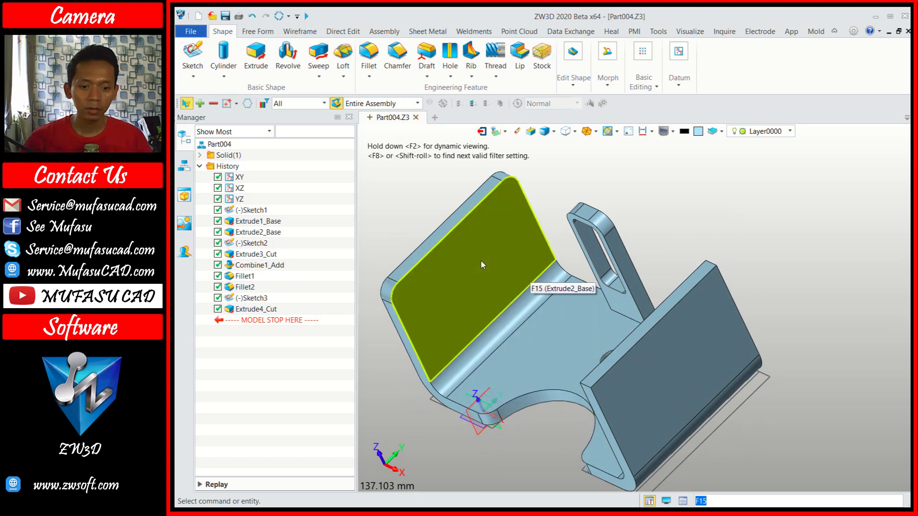
# Start a sketch on the end wall face and draw an R6 circle centred at 30,60.
pyautogui.click(193, 55)
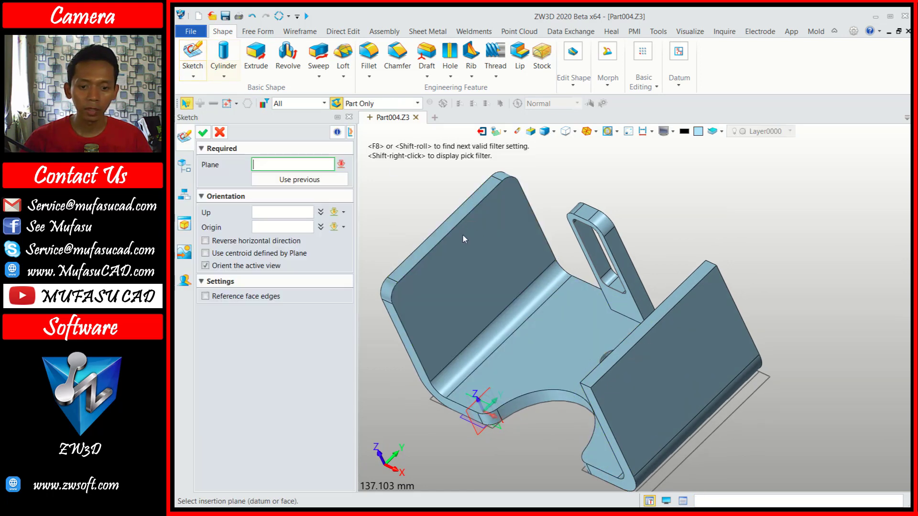
pyautogui.click(459, 270)
pyautogui.click(204, 138)
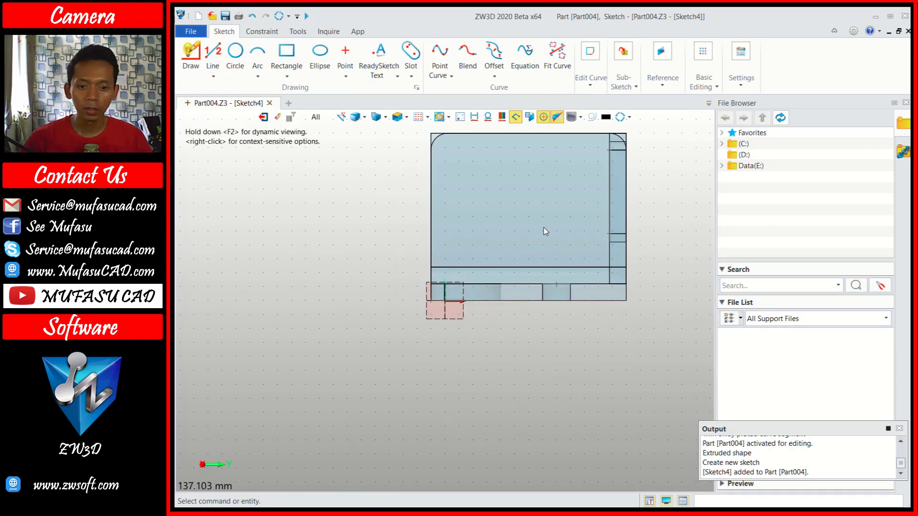
pyautogui.moveTo(545, 231)
pyautogui.mouseDown(button='middle')
pyautogui.moveTo(501, 292)
pyautogui.moveTo(480, 205)
pyautogui.mouseUp(button='middle')
pyautogui.scroll(2, 480, 205)
pyautogui.click(230, 52)
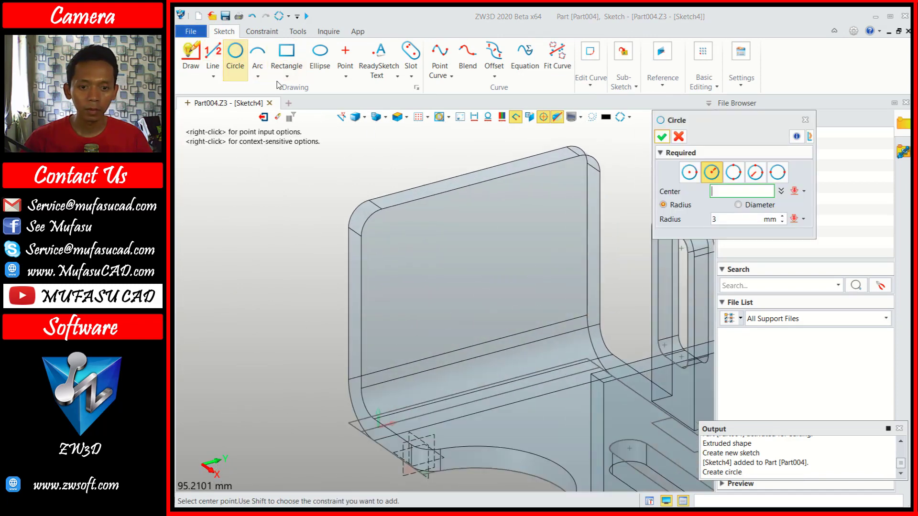
pyautogui.write('30,6')
pyautogui.click(482, 186)
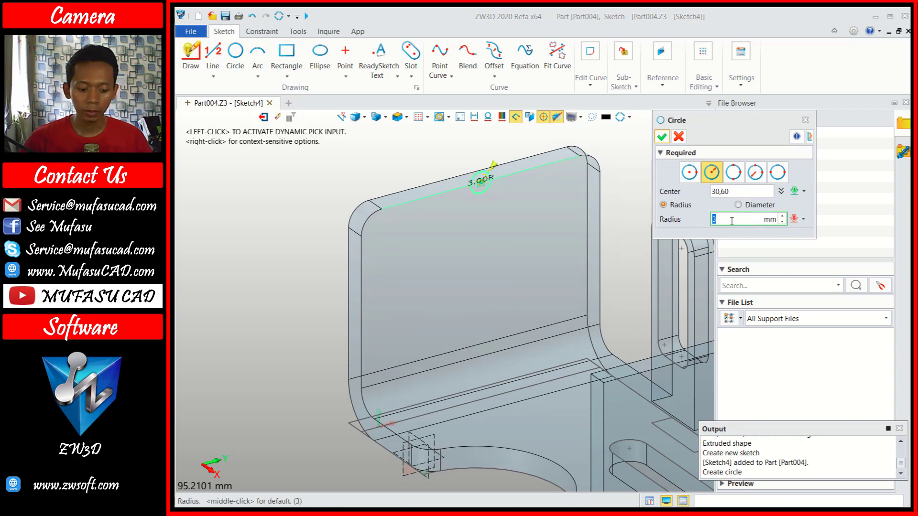
pyautogui.click(749, 219)
pyautogui.write('6')
pyautogui.click(739, 191)
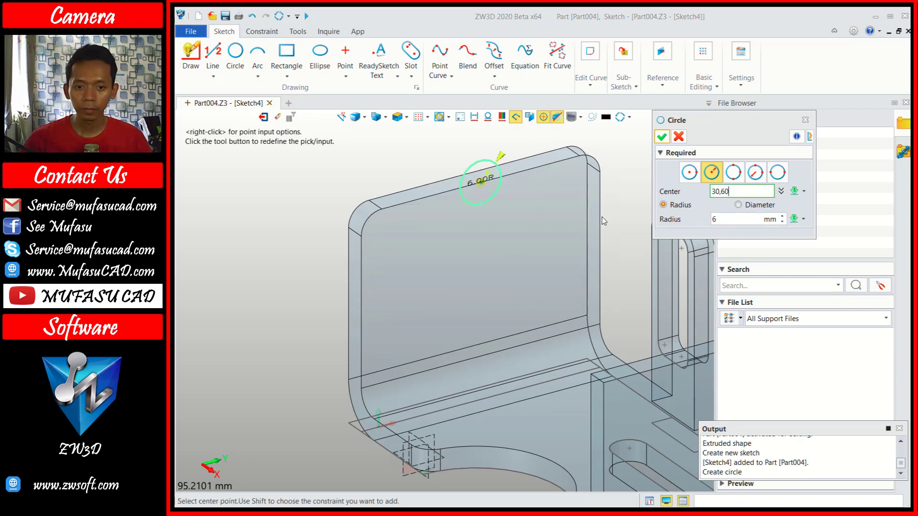
pyautogui.click(662, 137)
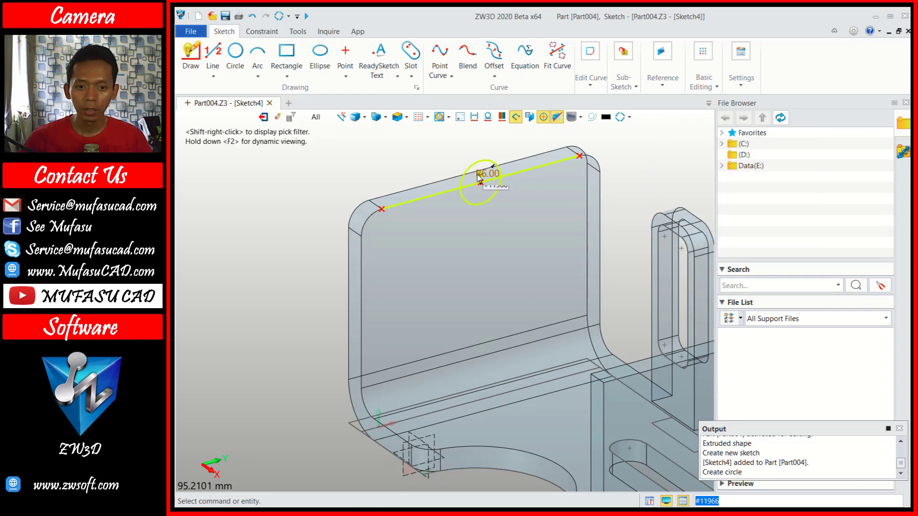
# Delete the unwanted edge line from the sketch.
pyautogui.scroll(3, 481, 178)
pyautogui.scroll(2, 487, 184)
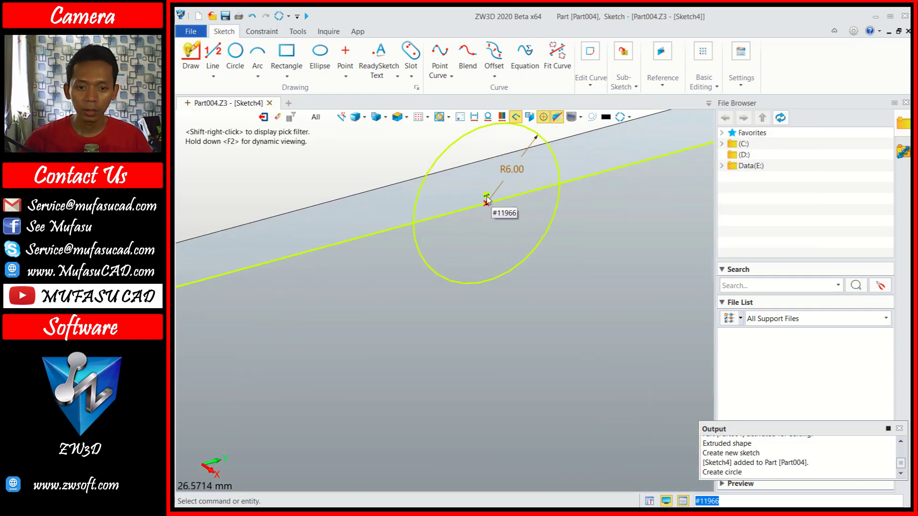
pyautogui.click(487, 198)
pyautogui.press('Delete')
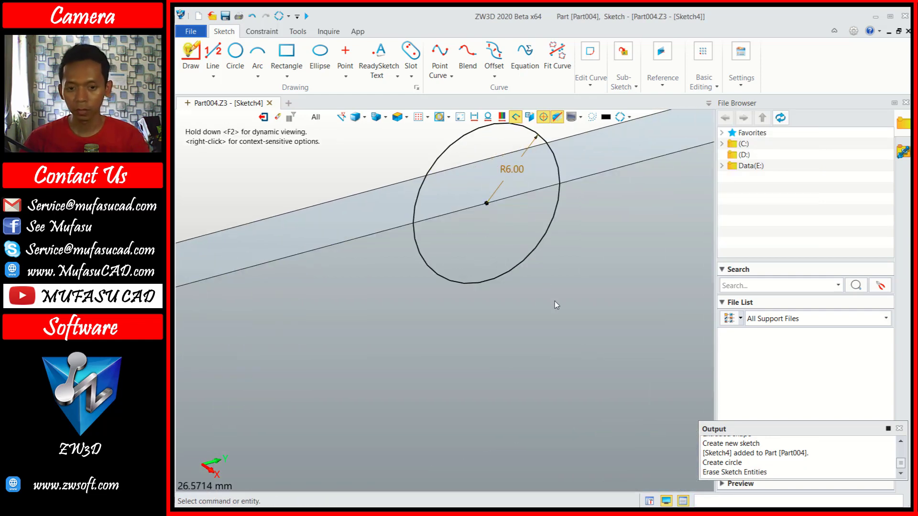
# Move the R6 circle 20 mm down along -Y.
pyautogui.scroll(-2, 572, 265)
pyautogui.scroll(-2, 572, 265)
pyautogui.click(559, 256)
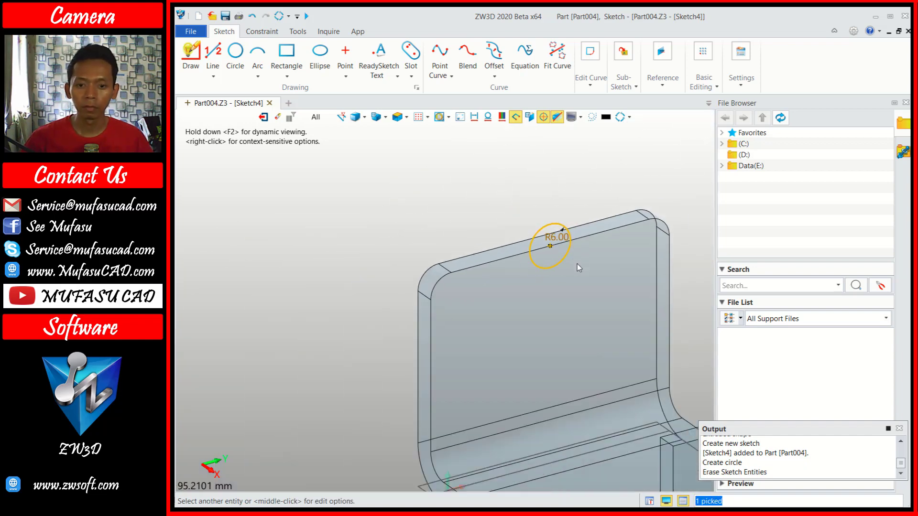
pyautogui.scroll(-2, 577, 264)
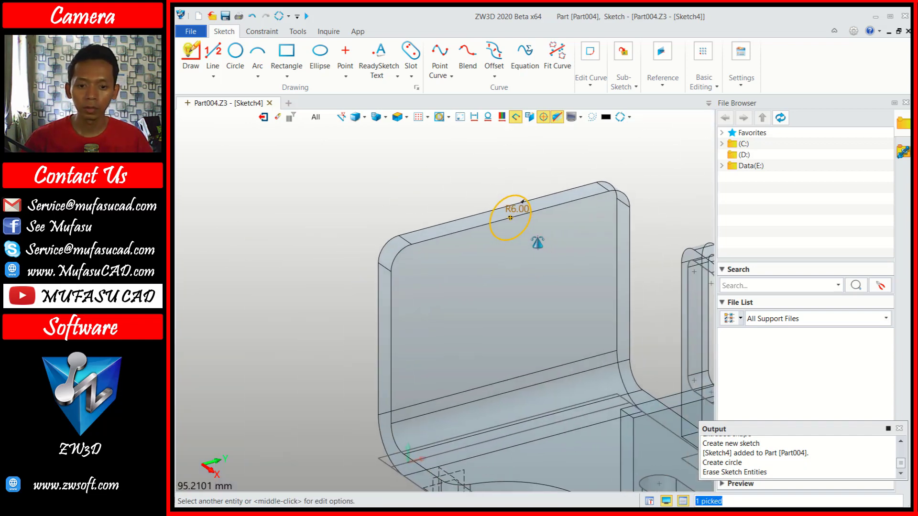
pyautogui.click(707, 86)
pyautogui.click(729, 127)
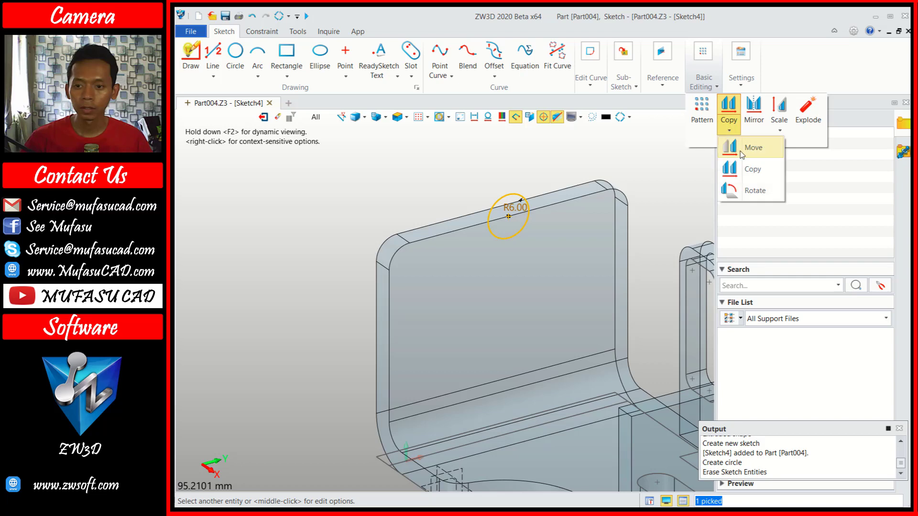
pyautogui.click(741, 152)
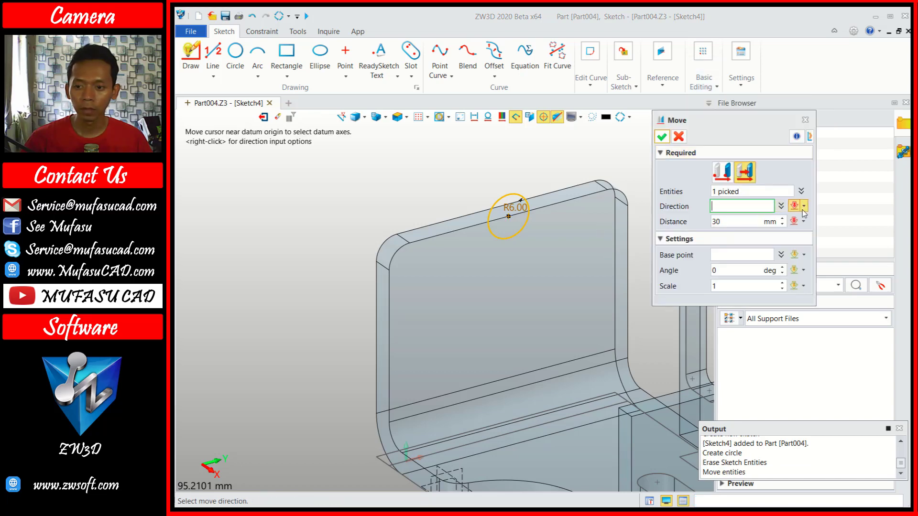
pyautogui.click(804, 206)
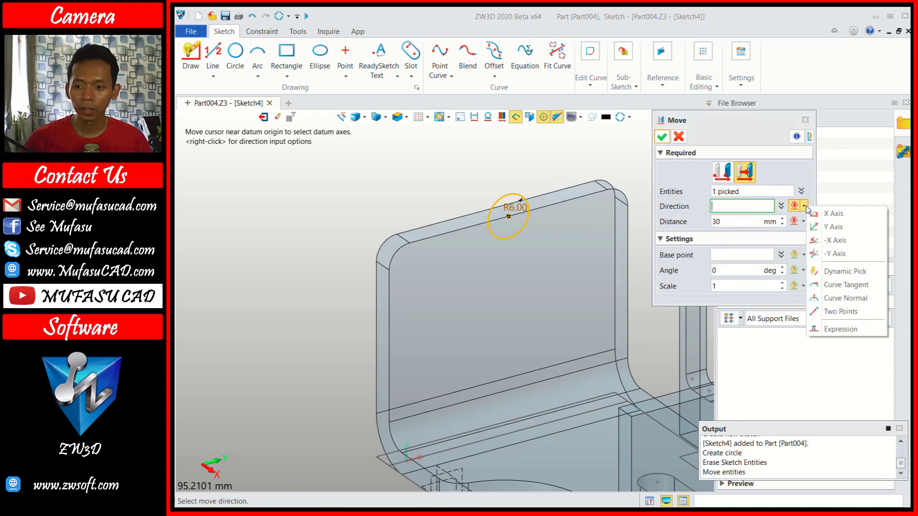
pyautogui.click(836, 254)
pyautogui.write('20')
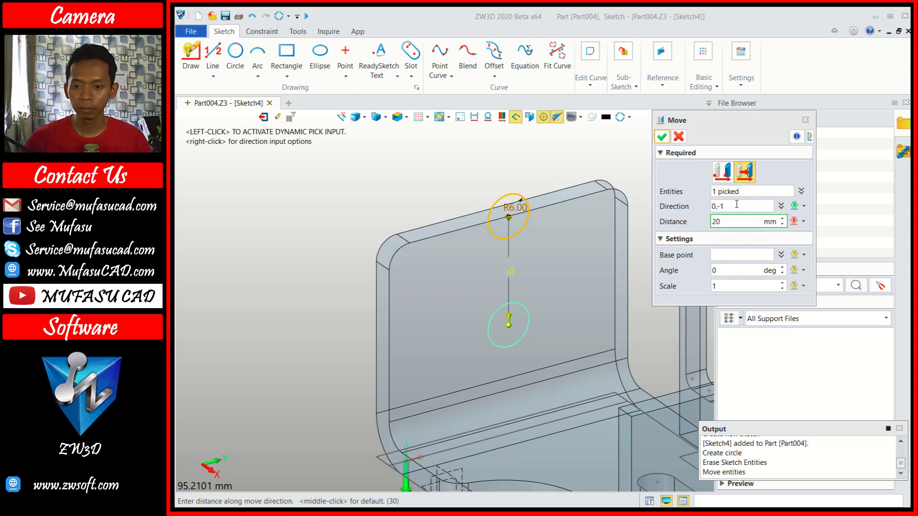
pyautogui.click(737, 204)
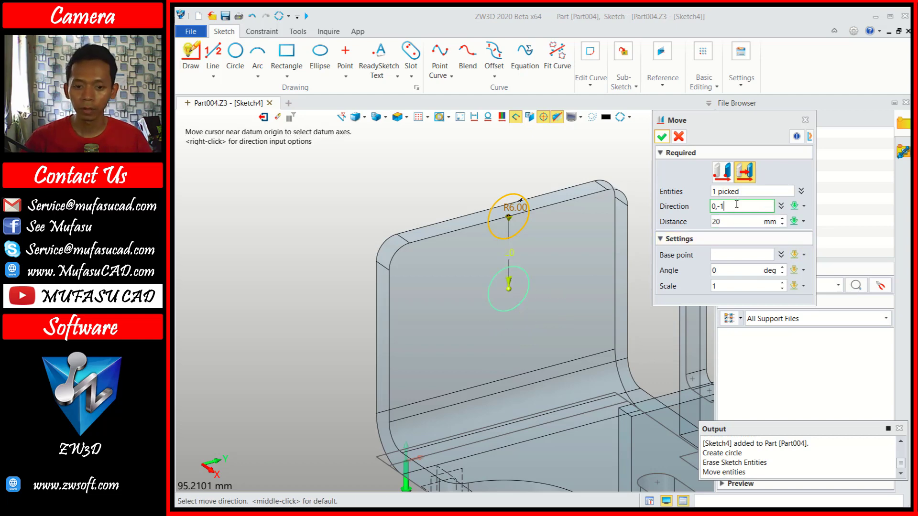
pyautogui.click(662, 137)
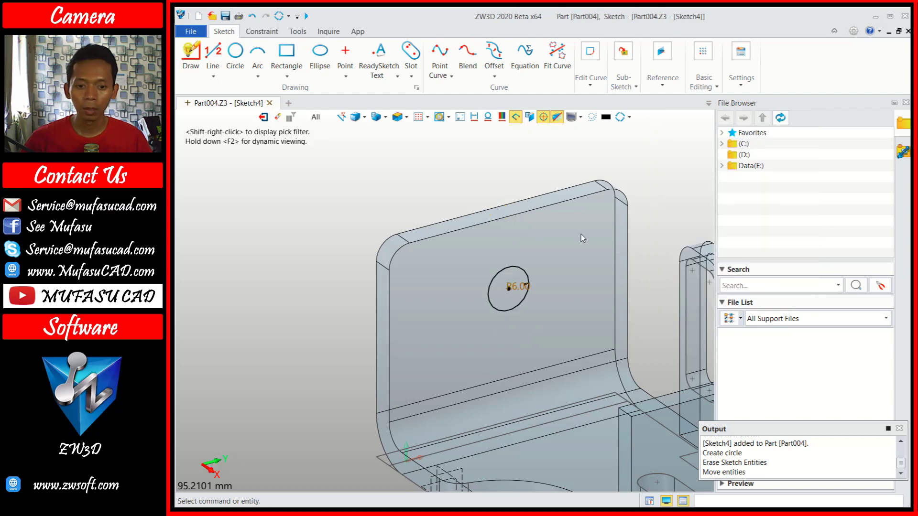
# Draw two vertical lines tangent to the circle above the wall top, joined by a top line.
pyautogui.click(212, 53)
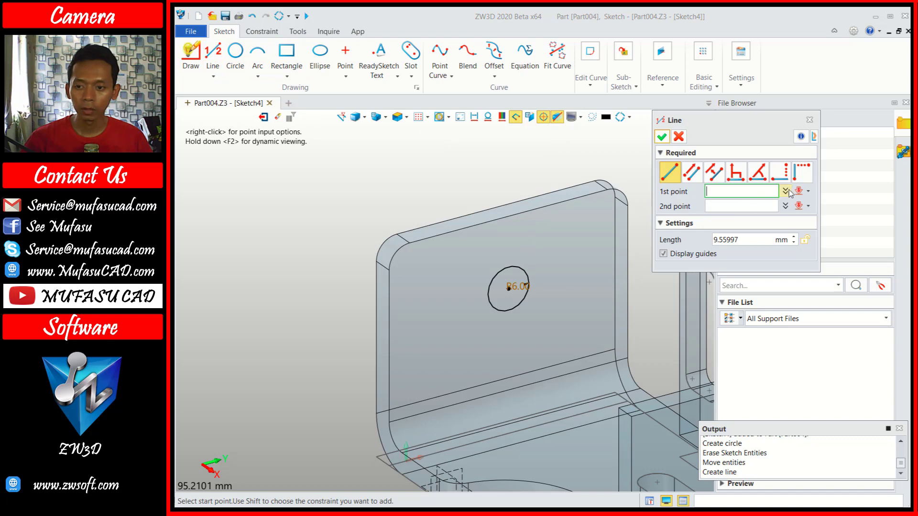
pyautogui.click(807, 191)
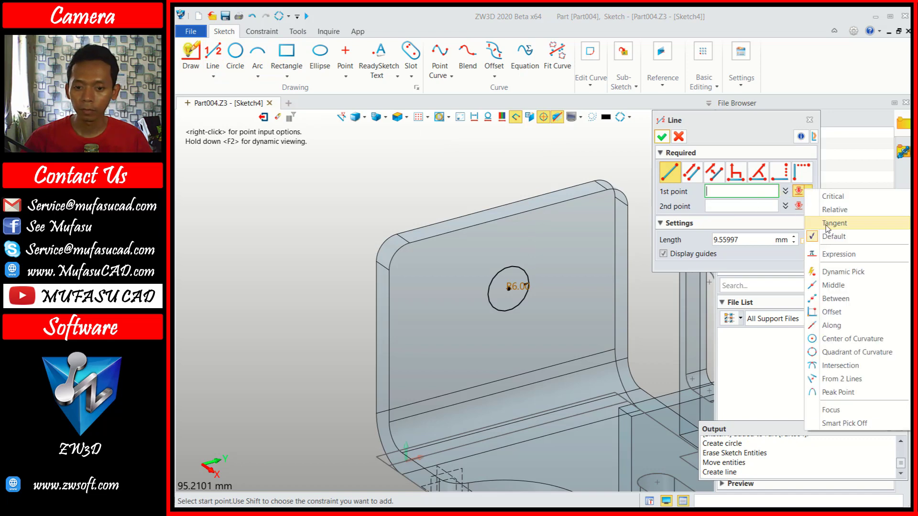
pyautogui.click(825, 223)
pyautogui.click(528, 279)
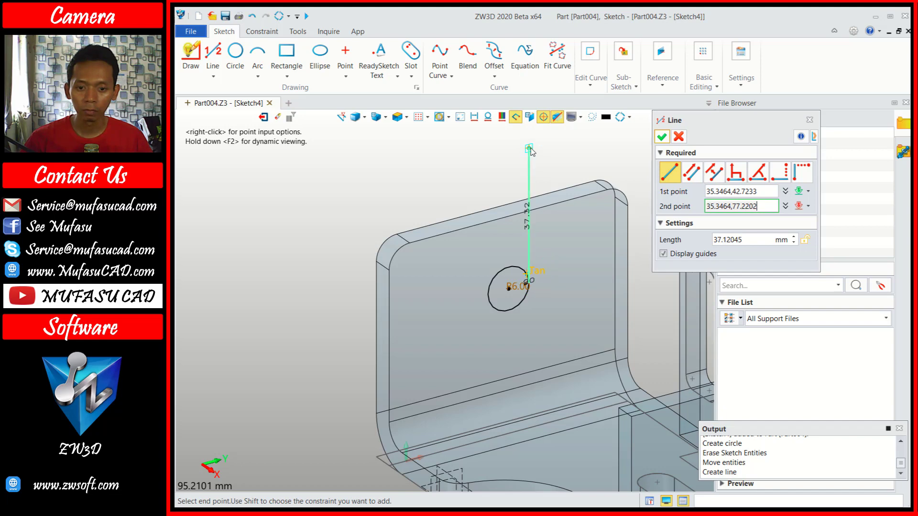
pyautogui.click(530, 148)
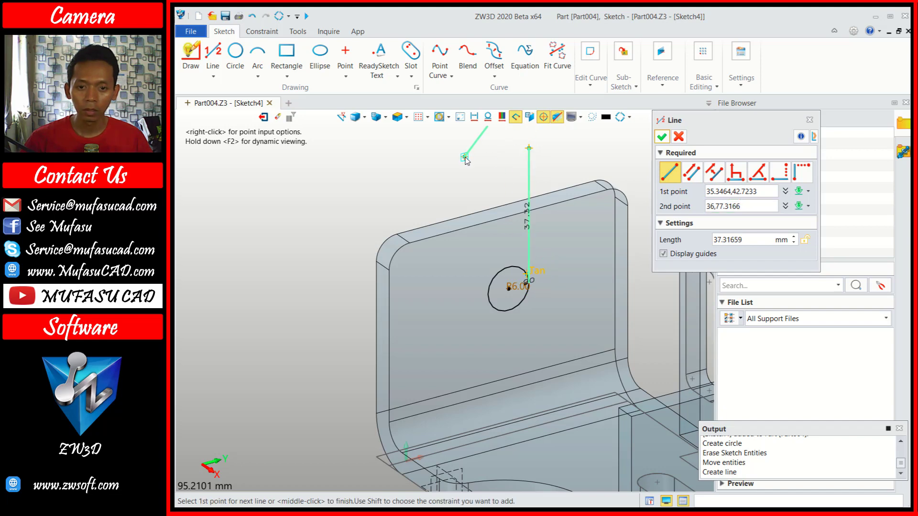
pyautogui.click(488, 296)
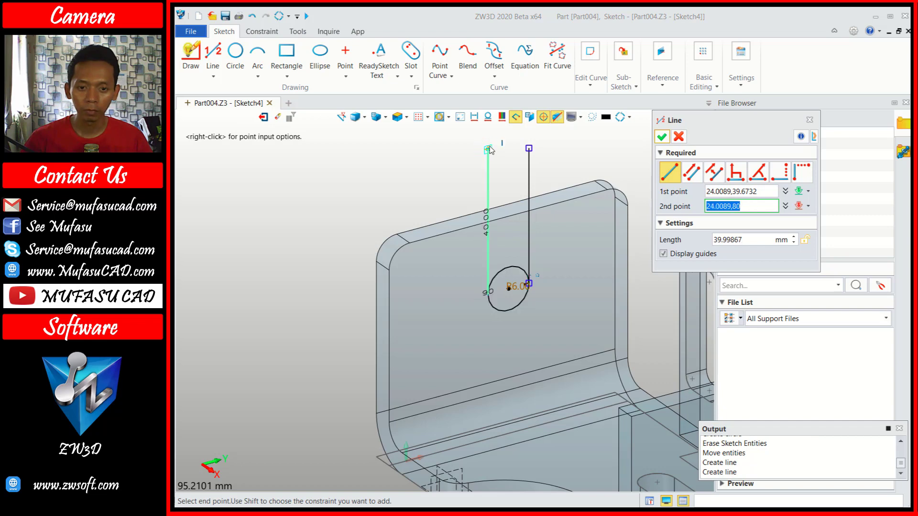
pyautogui.click(489, 150)
pyautogui.click(488, 150)
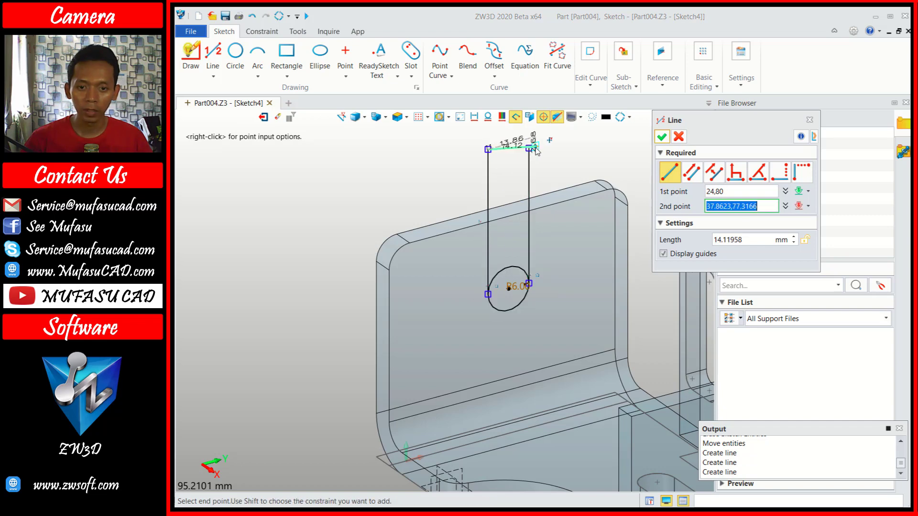
pyautogui.click(529, 148)
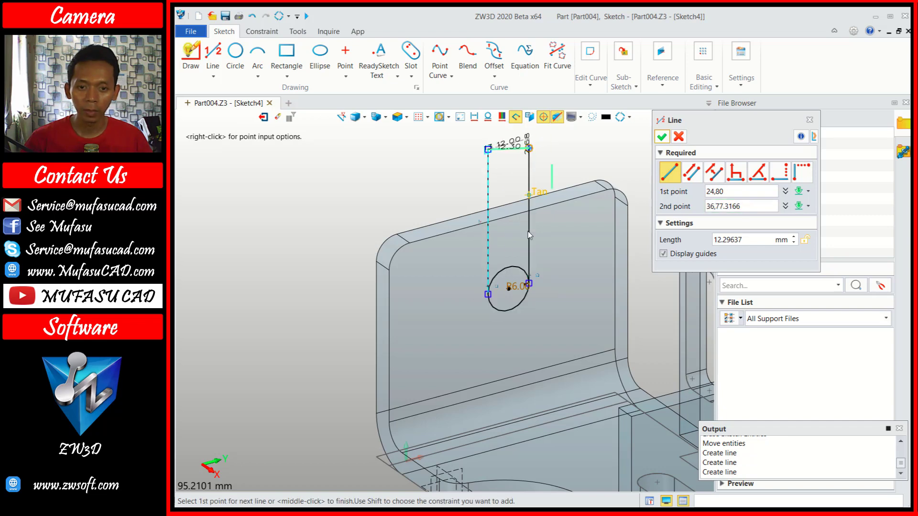
# Trim away the circle's upper arc to leave a U-shaped slot outline.
pyautogui.click(589, 85)
pyautogui.click(649, 109)
pyautogui.click(521, 271)
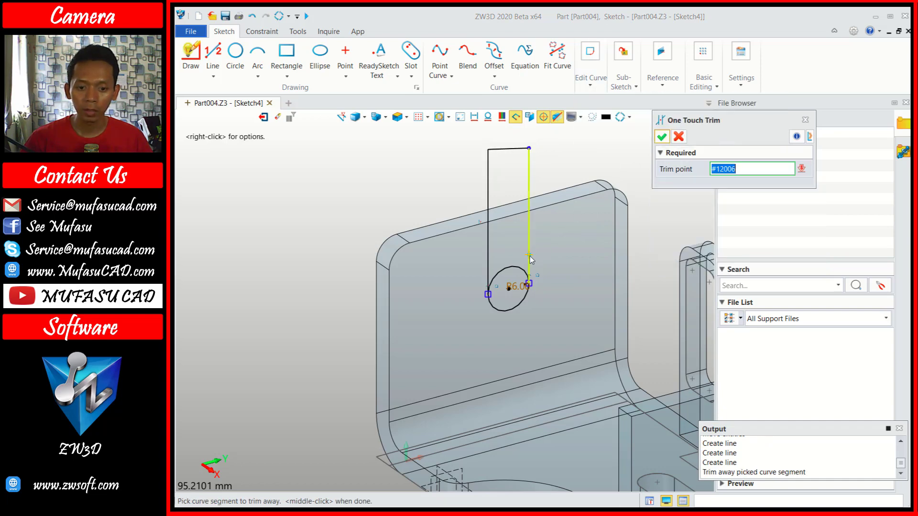
pyautogui.click(504, 269)
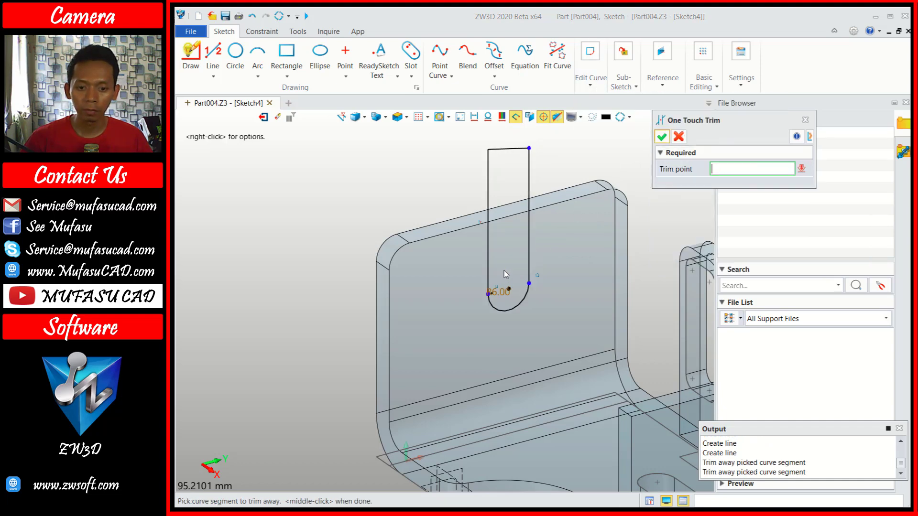
pyautogui.click(662, 137)
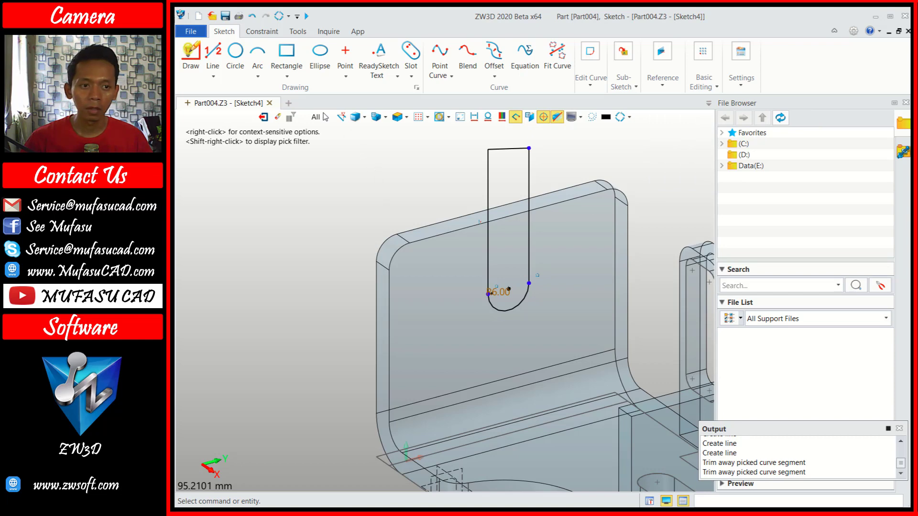
# Exit the sketch and extrude Sketch4 as a cut through the end wall.
pyautogui.click(263, 116)
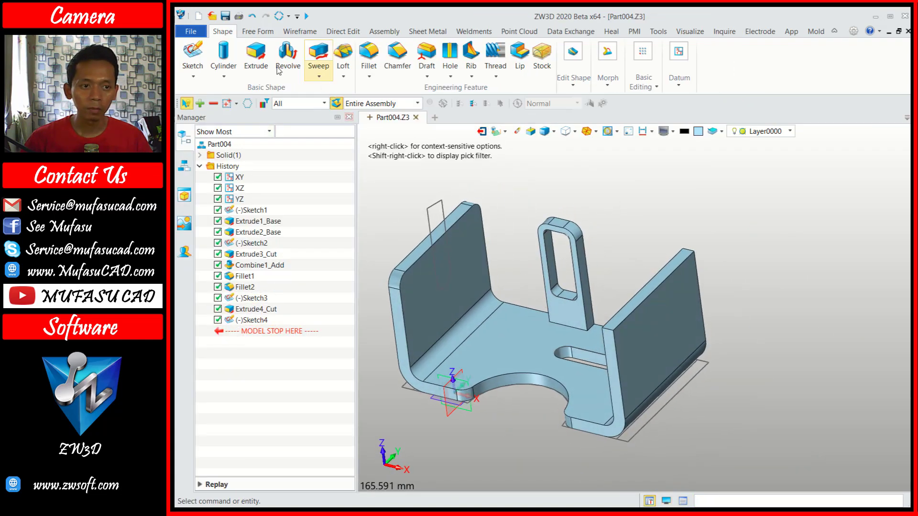
pyautogui.click(255, 57)
pyautogui.click(432, 211)
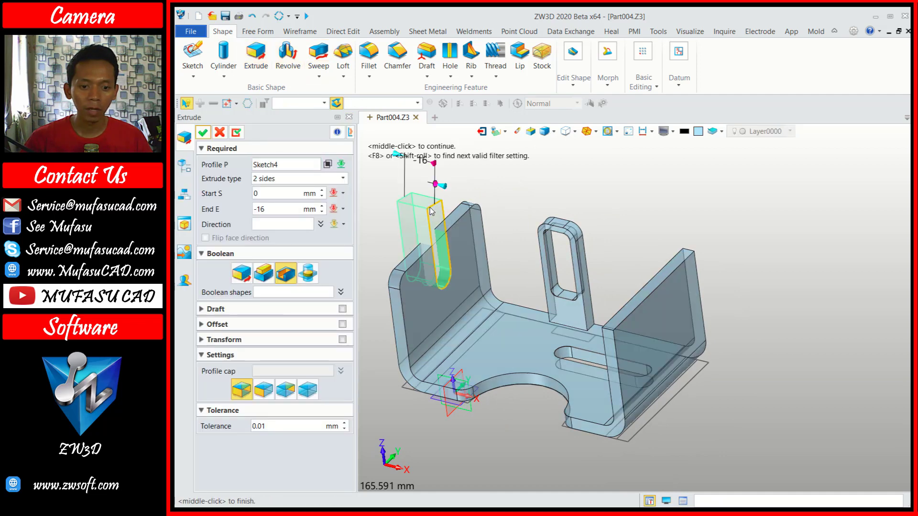
pyautogui.click(203, 133)
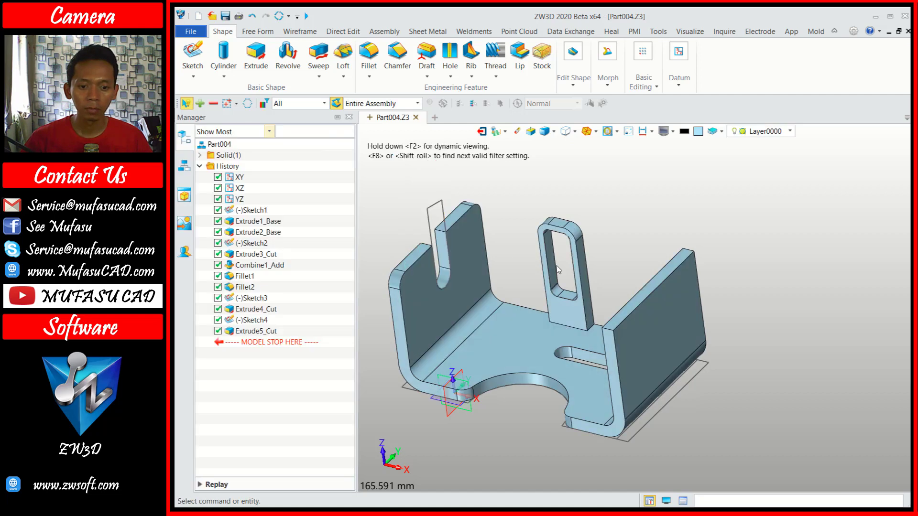
pyautogui.moveTo(478, 287); pyautogui.dragTo(476, 224, button='middle')
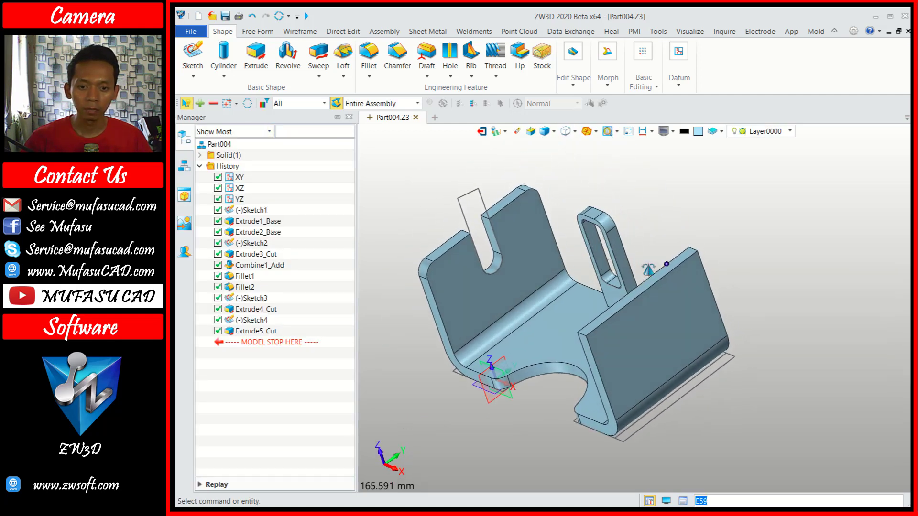
pyautogui.scroll(2, 476, 218)
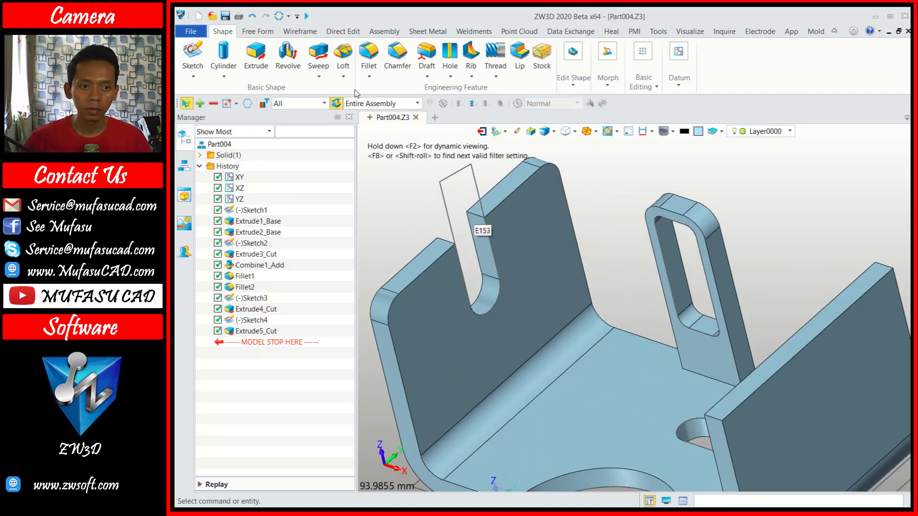
# Fillet the two slot-mouth edges with a 6 mm radius.
pyautogui.click(369, 53)
pyautogui.click(259, 202)
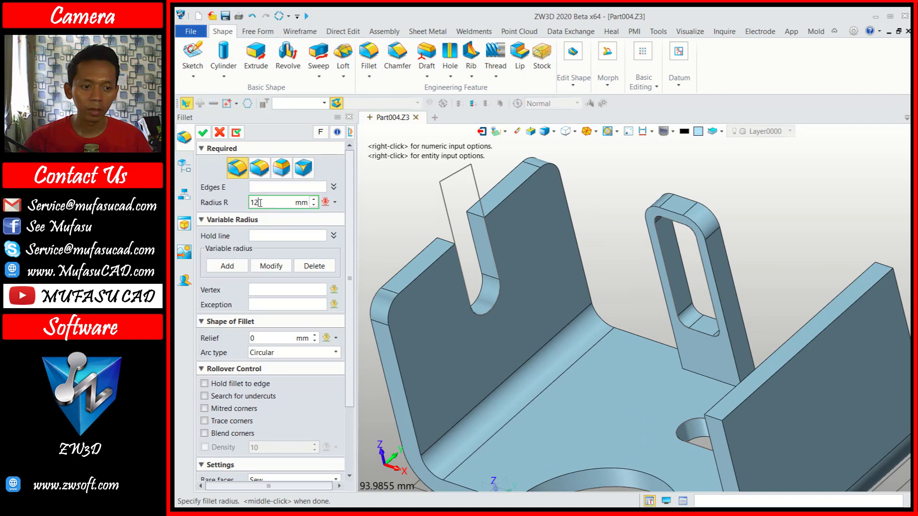
pyautogui.write('6')
pyautogui.click(282, 187)
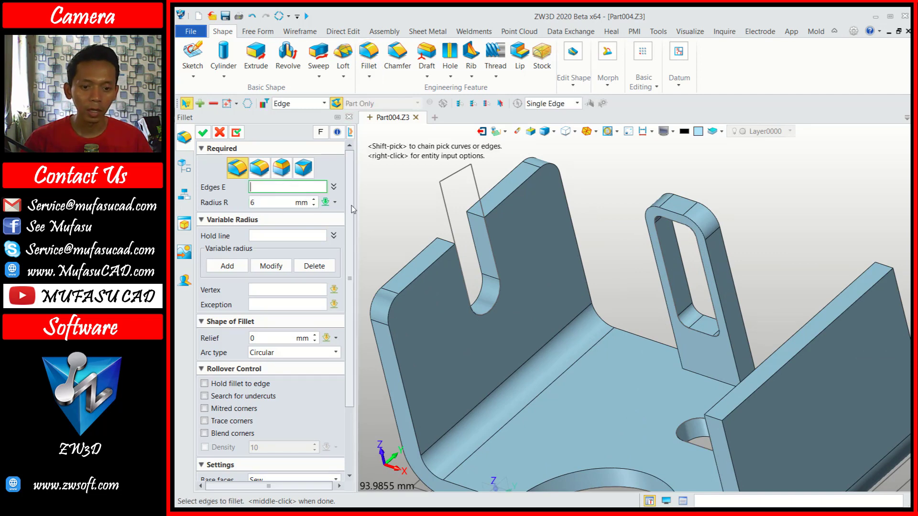
pyautogui.click(477, 219)
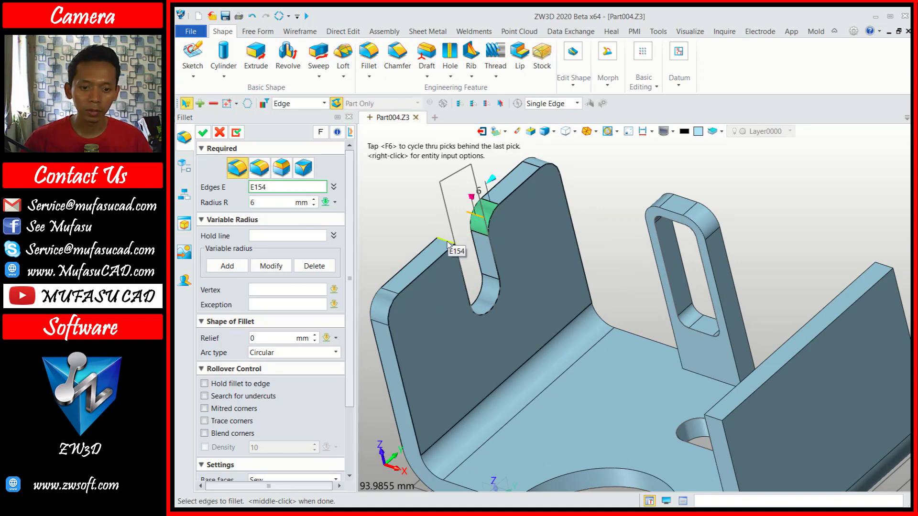
pyautogui.click(436, 250)
pyautogui.click(203, 133)
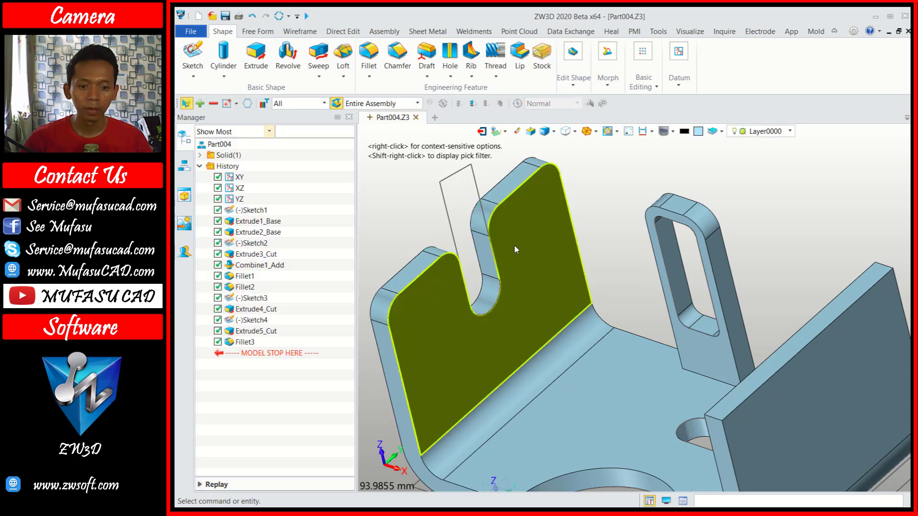
pyautogui.scroll(-2, 514, 244)
pyautogui.moveTo(609, 222); pyautogui.dragTo(573, 230, button='middle')
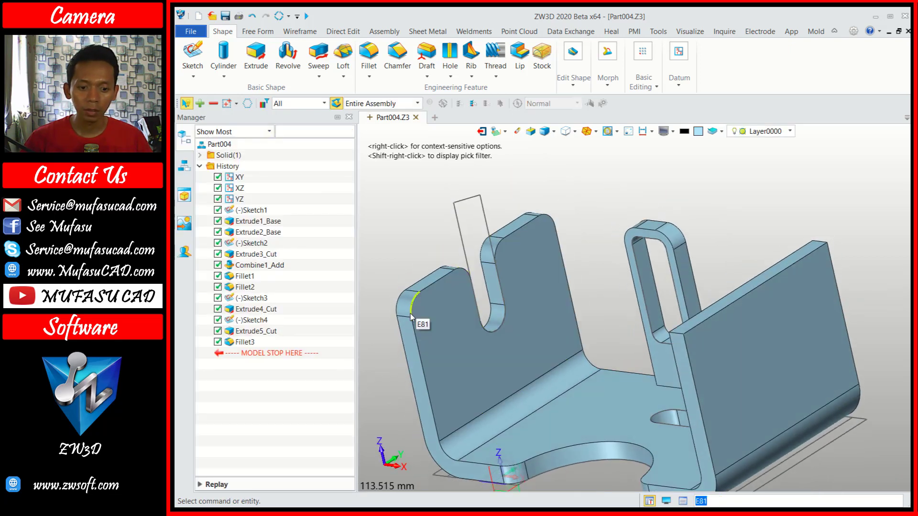
# Start Sketch5 on the slotted end wall face.
pyautogui.click(192, 53)
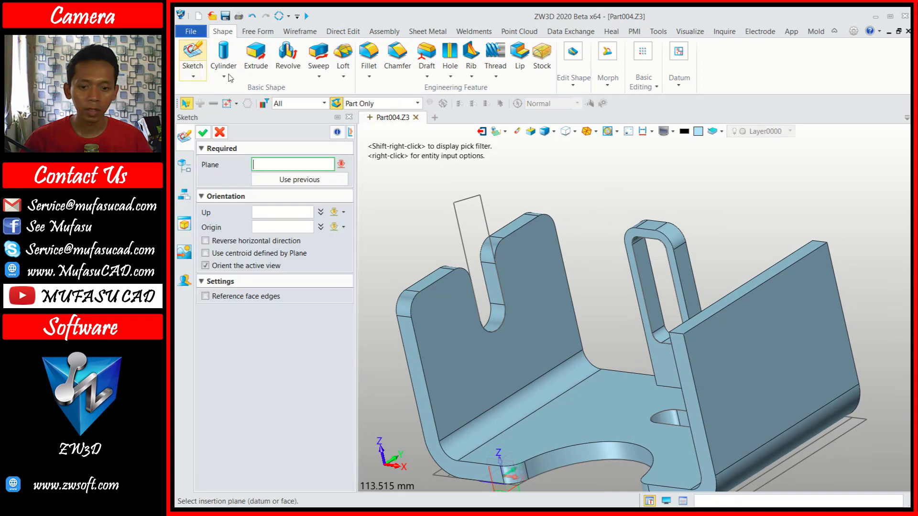
pyautogui.click(472, 369)
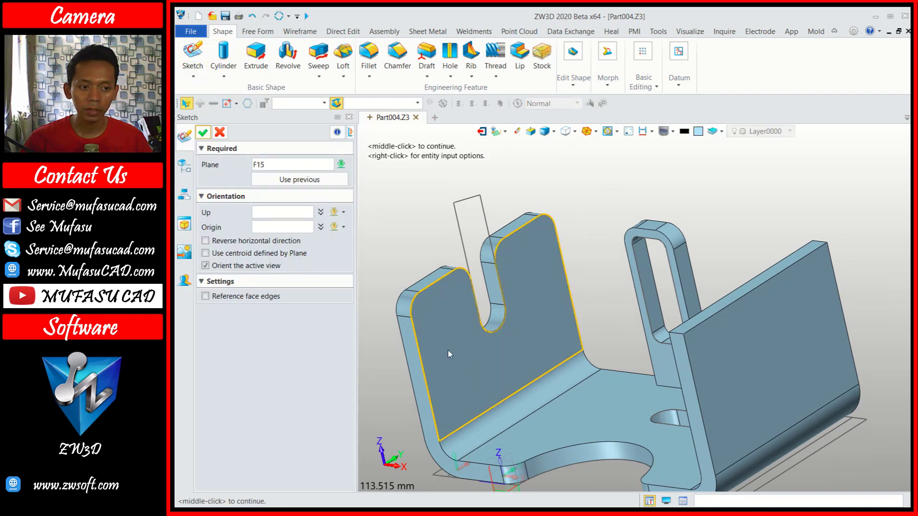
pyautogui.click(204, 133)
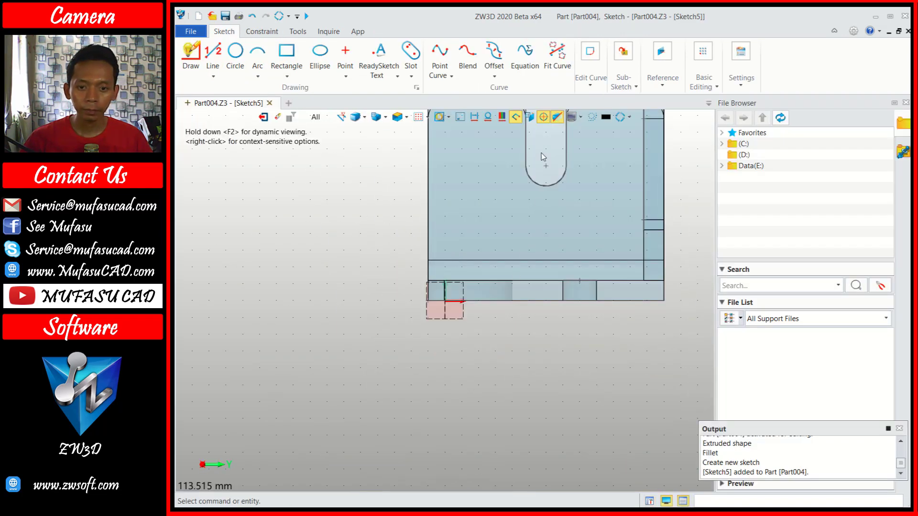
pyautogui.moveTo(488, 327); pyautogui.dragTo(342, 118, button='middle')
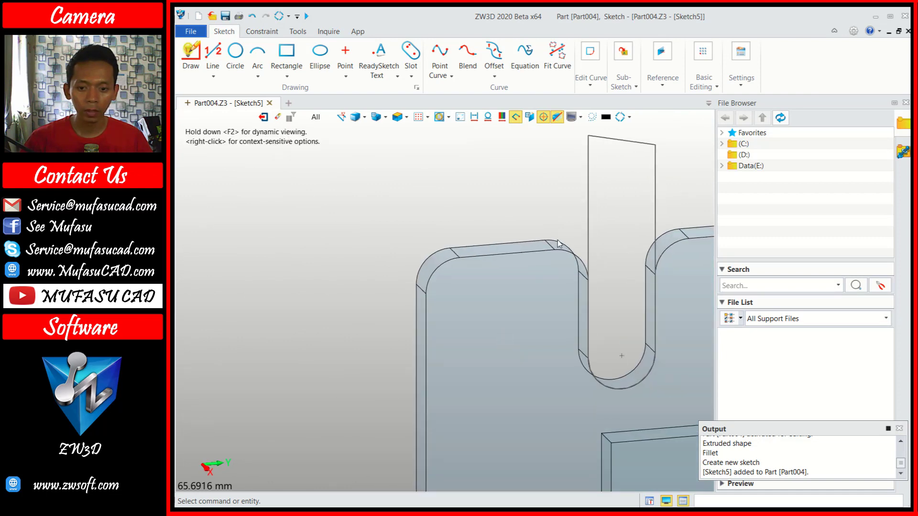
# Draw an R4 circle centred on the curvature centre of the left tab's top-left corner.
pyautogui.click(235, 53)
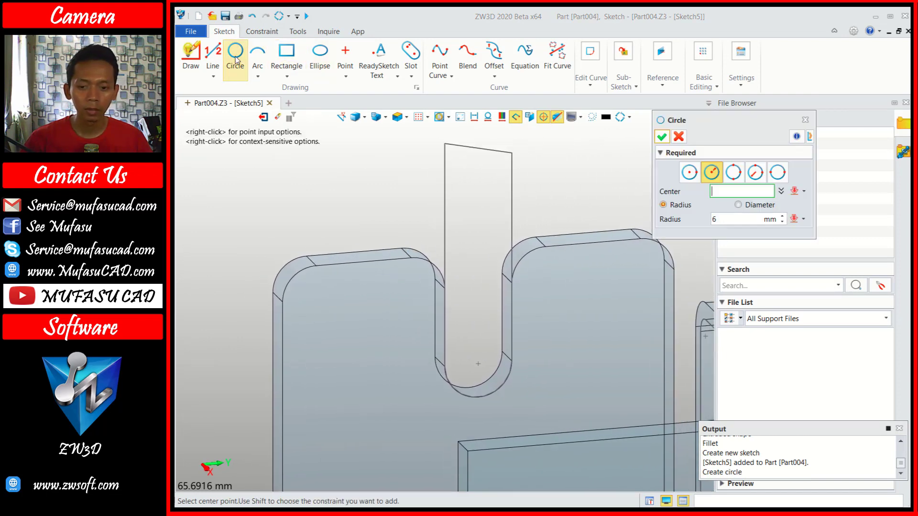
pyautogui.click(803, 191)
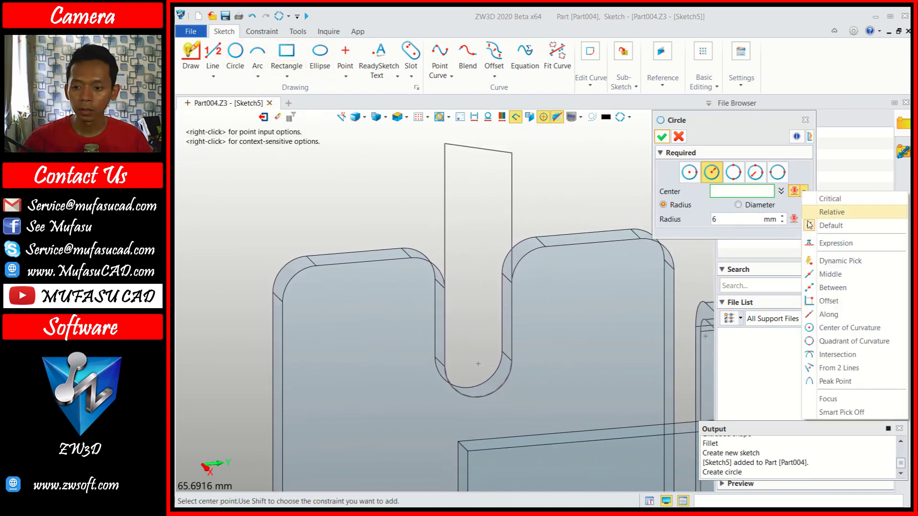
pyautogui.click(857, 329)
pyautogui.click(296, 275)
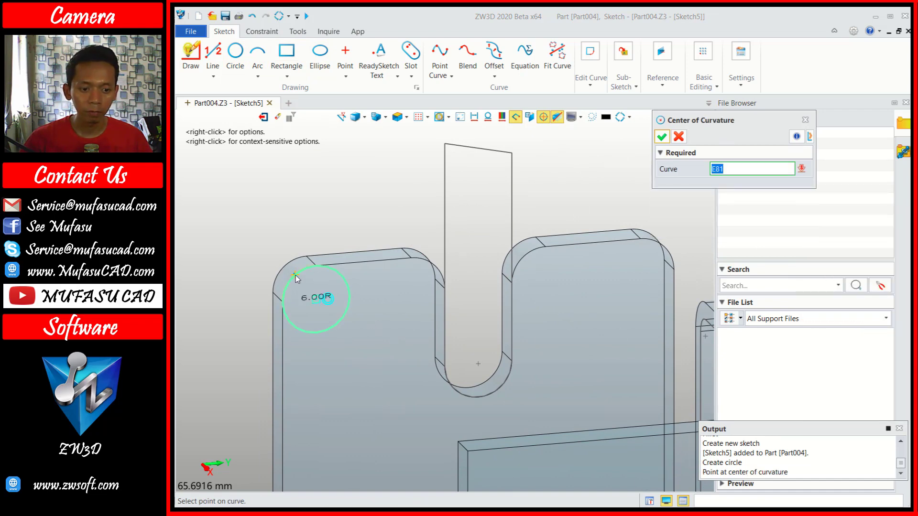
pyautogui.click(295, 276)
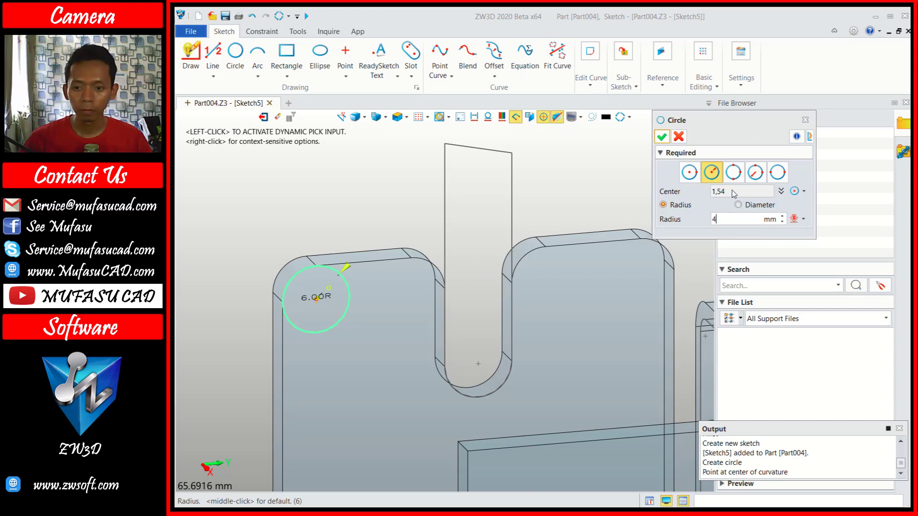
pyautogui.click(661, 137)
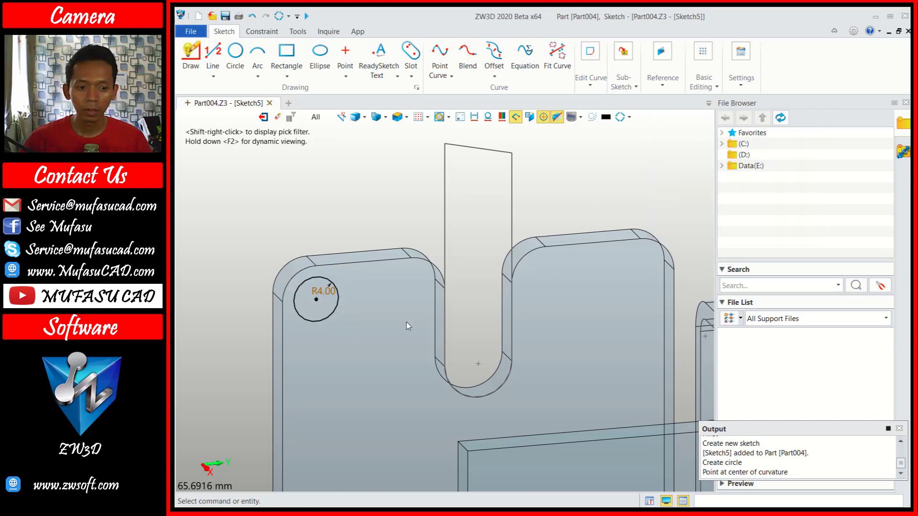
# Add an R3 circle centred on the left tab's top-right rounded corner.
pyautogui.click(235, 53)
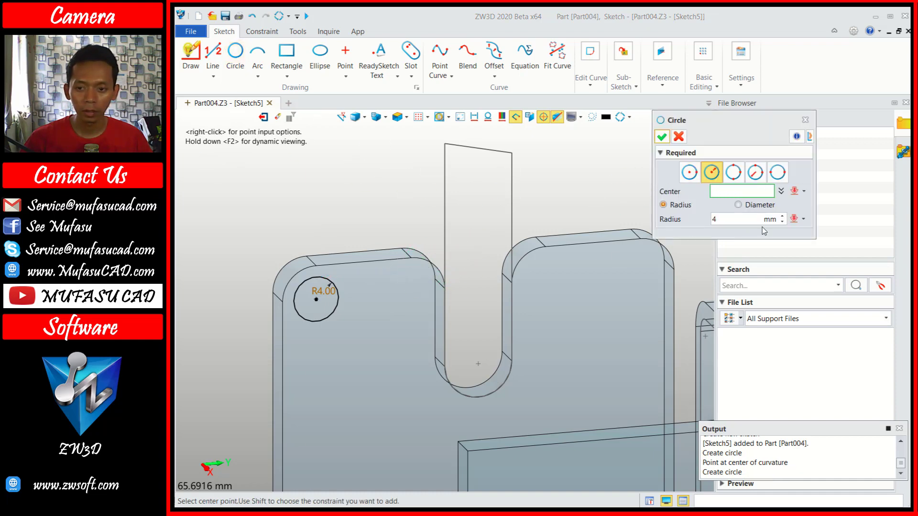
pyautogui.click(803, 191)
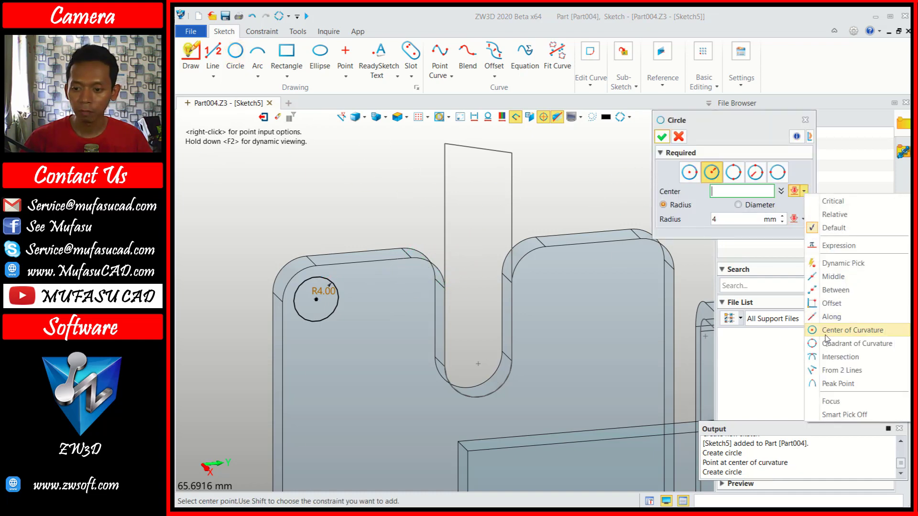
pyautogui.click(840, 329)
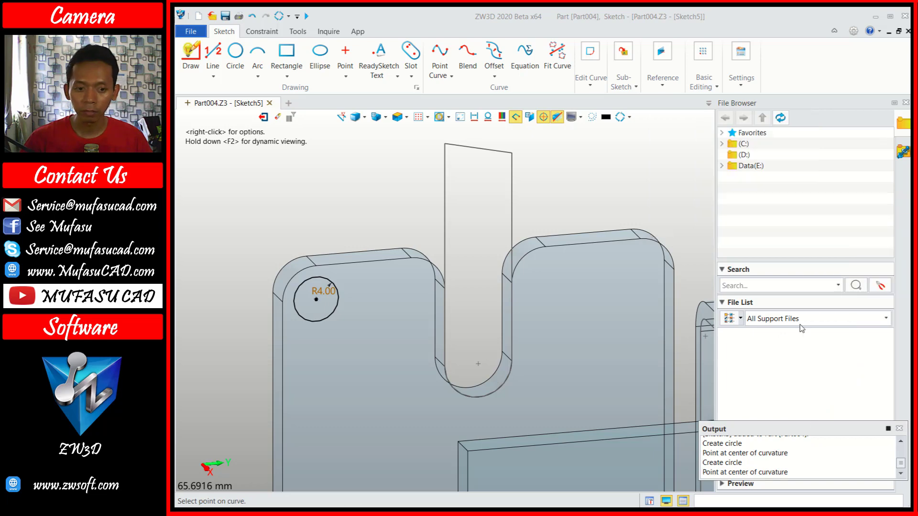
pyautogui.click(435, 273)
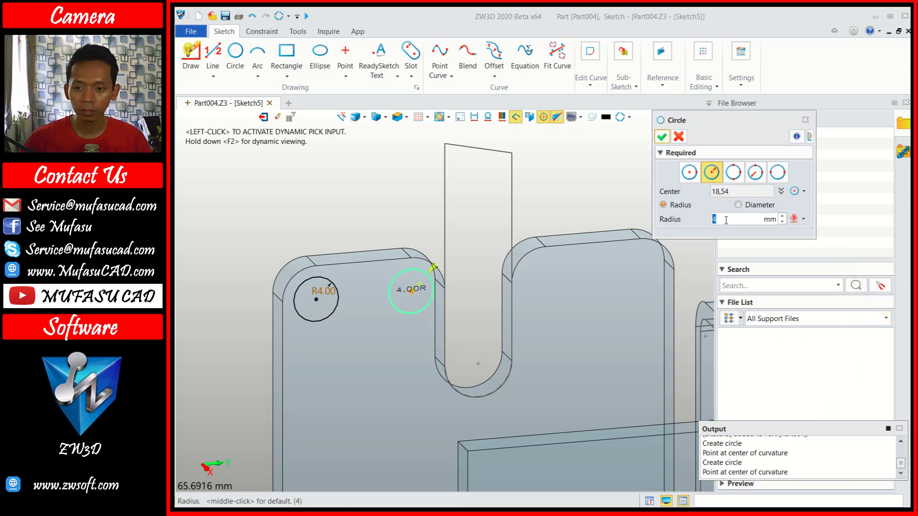
pyautogui.click(662, 137)
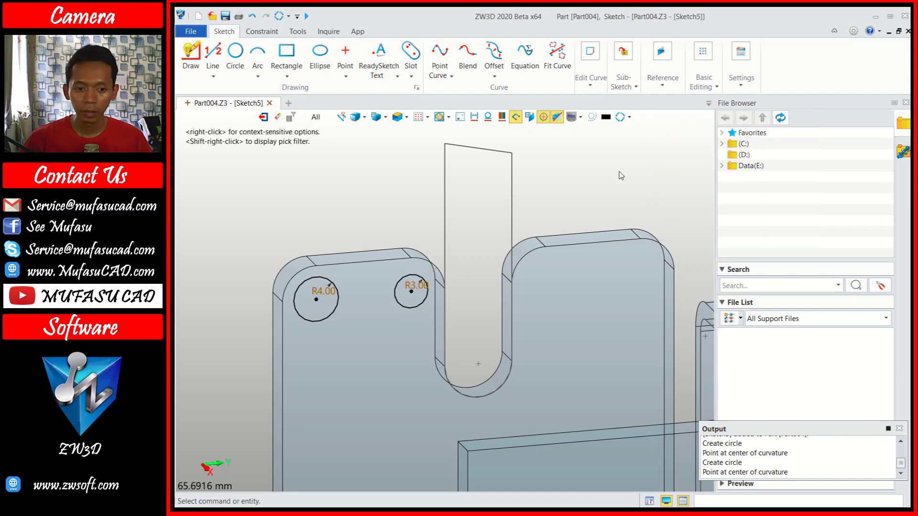
# Change the first circle's radius from 4 to 3.
pyautogui.doubleClick(320, 290)
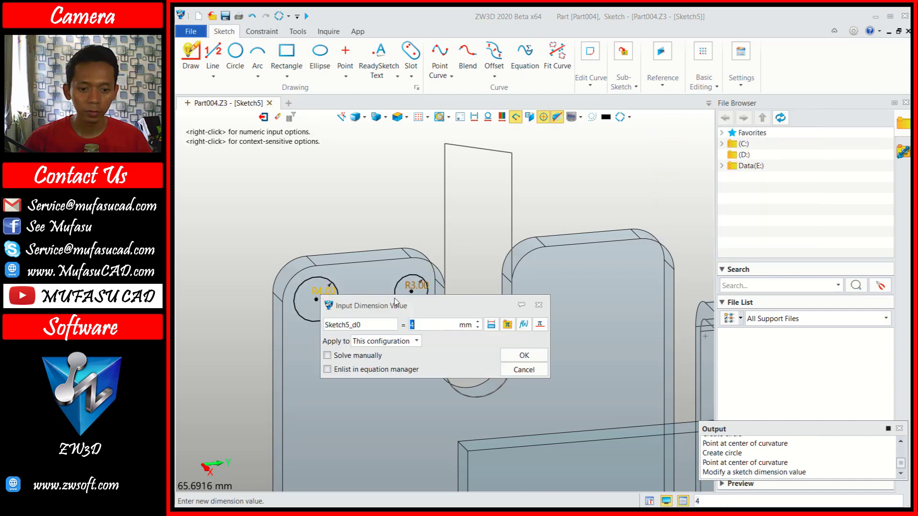
pyautogui.click(523, 356)
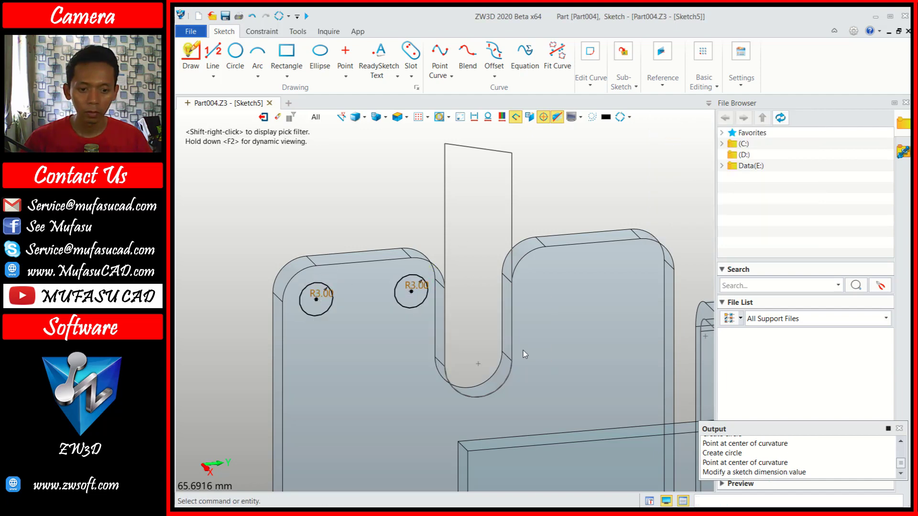
pyautogui.scroll(-2, 546, 317)
pyautogui.scroll(-1, 517, 301)
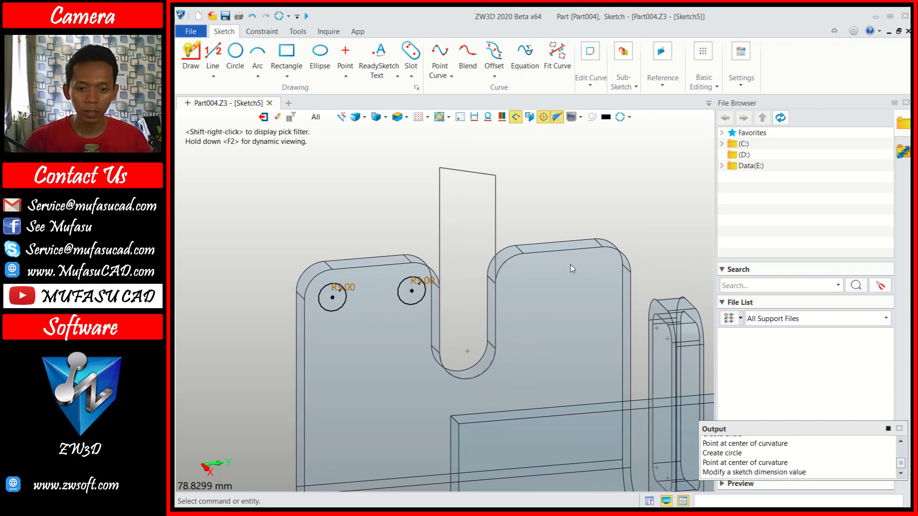
# Add R3 circles centred on the right tab's top-left and top-right rounded corners.
pyautogui.click(235, 54)
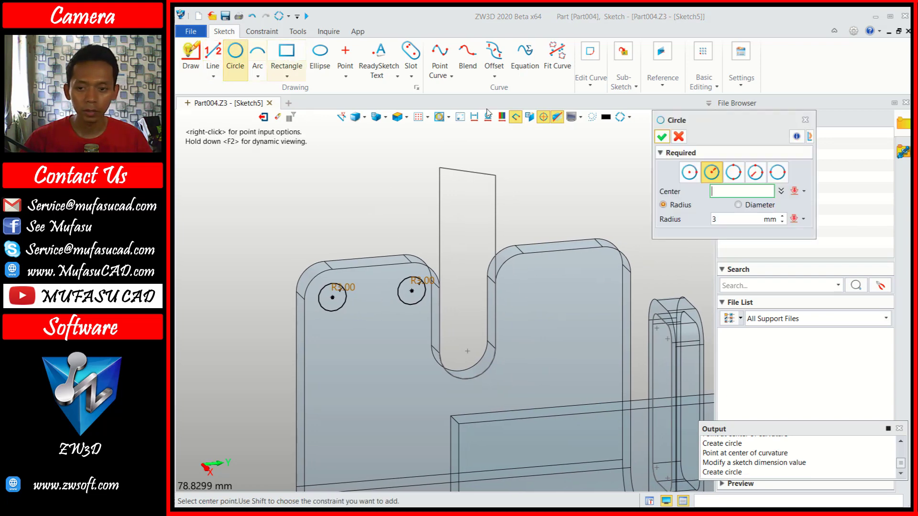
pyautogui.click(806, 192)
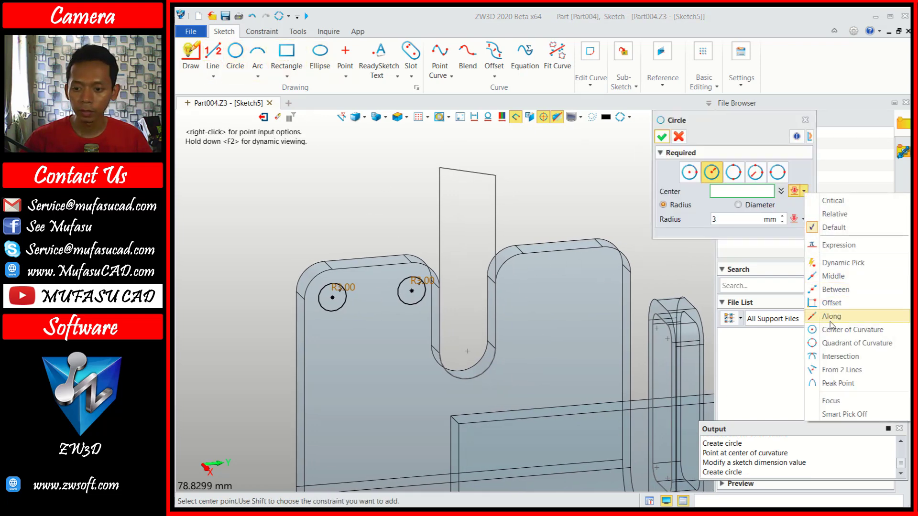
pyautogui.click(851, 328)
pyautogui.click(523, 273)
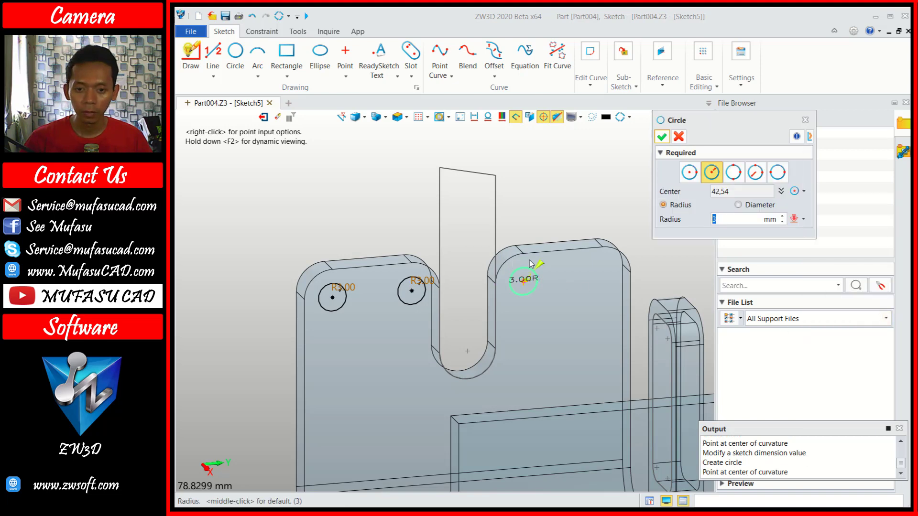
pyautogui.middleClick(613, 178)
pyautogui.middleClick(579, 206)
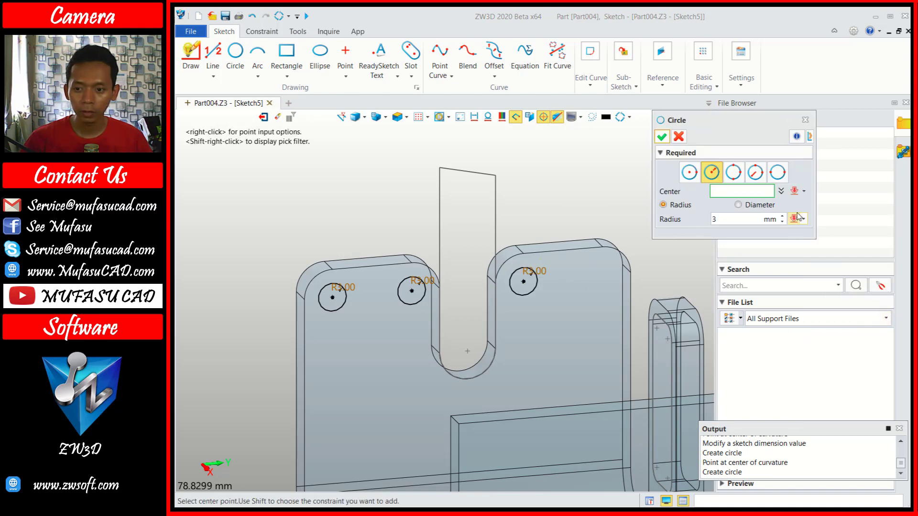
pyautogui.click(806, 192)
pyautogui.click(851, 328)
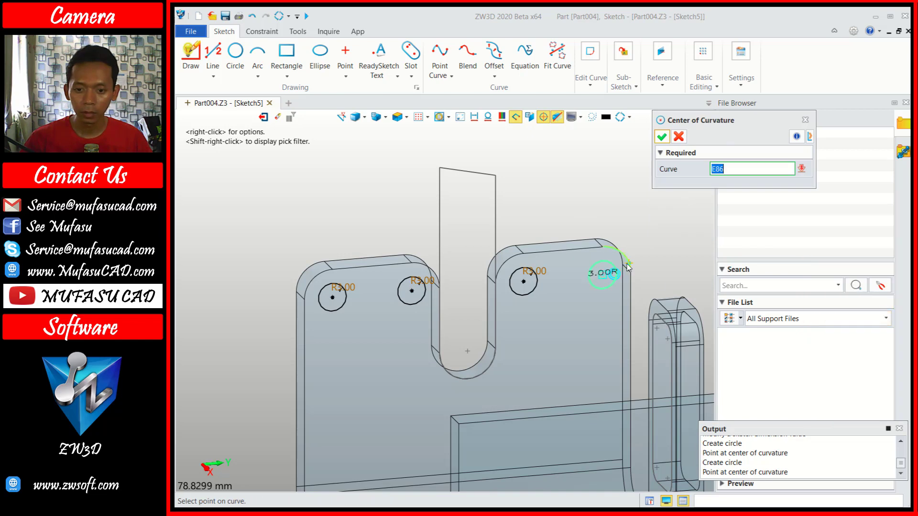
pyautogui.click(628, 266)
pyautogui.click(663, 139)
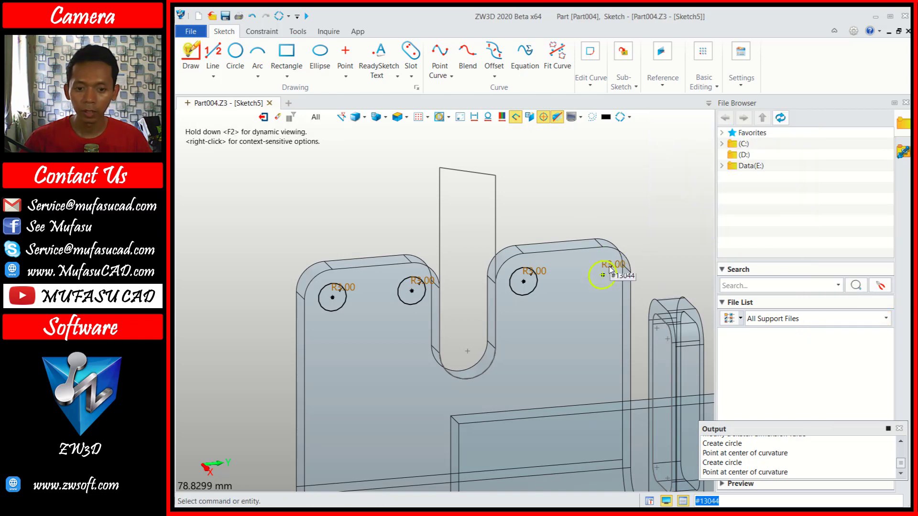
pyautogui.scroll(-1, 640, 225)
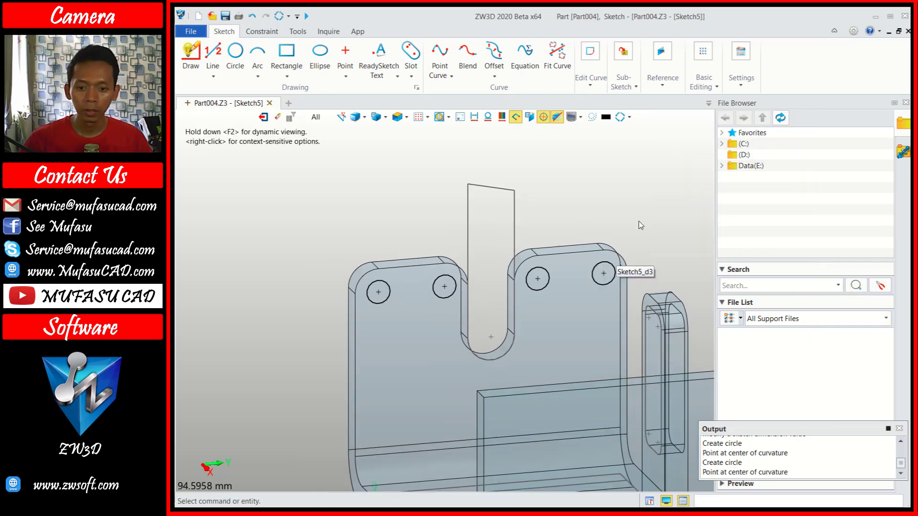
# Copy the four R3 corner circles 27 mm down along -Y, then exit the sketch.
pyautogui.click(700, 87)
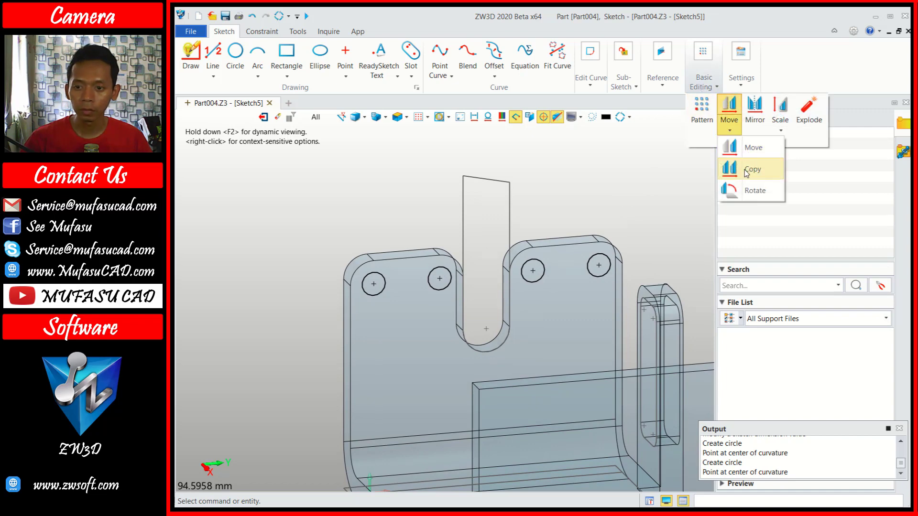
pyautogui.click(731, 169)
pyautogui.click(368, 297)
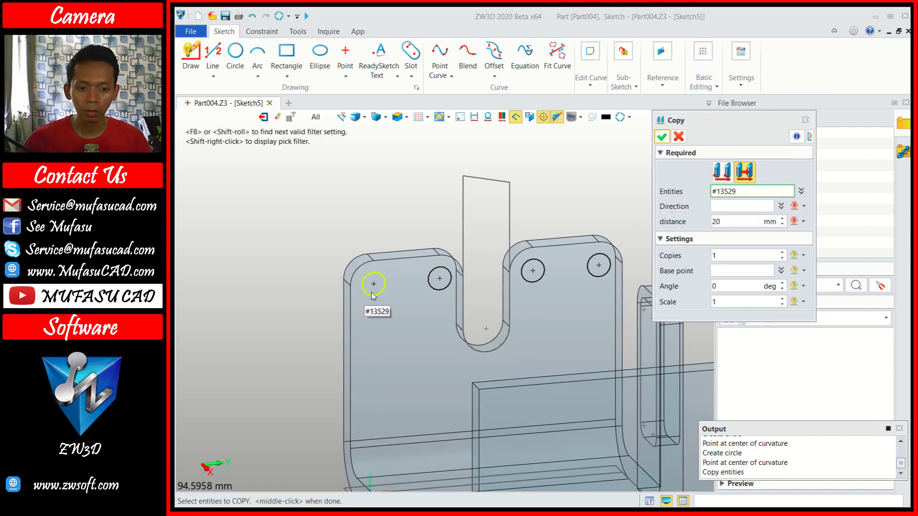
pyautogui.click(442, 288)
pyautogui.click(535, 282)
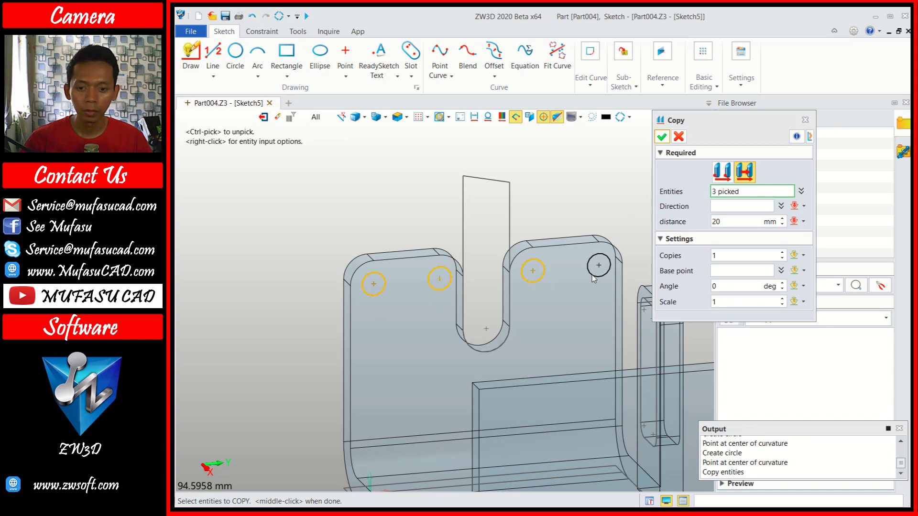
pyautogui.click(593, 279)
pyautogui.click(804, 206)
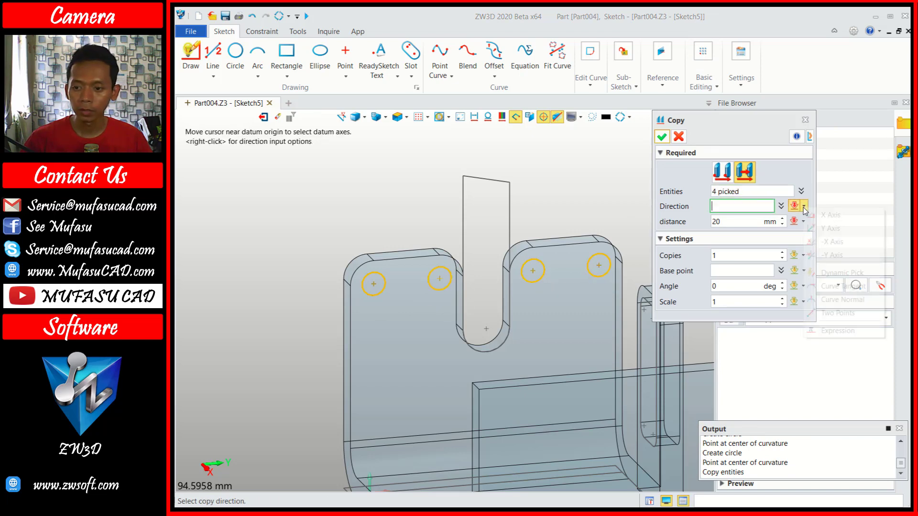
pyautogui.click(815, 256)
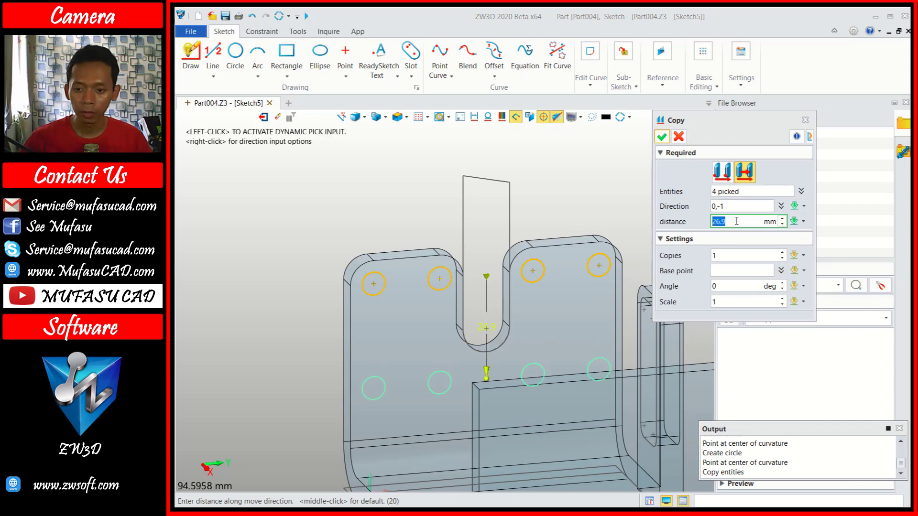
pyautogui.write('27')
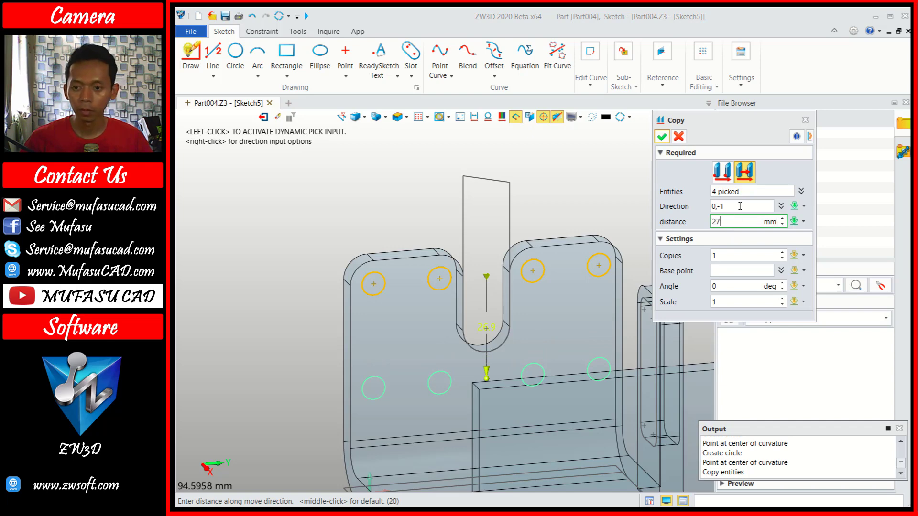
pyautogui.press('Return')
pyautogui.click(663, 138)
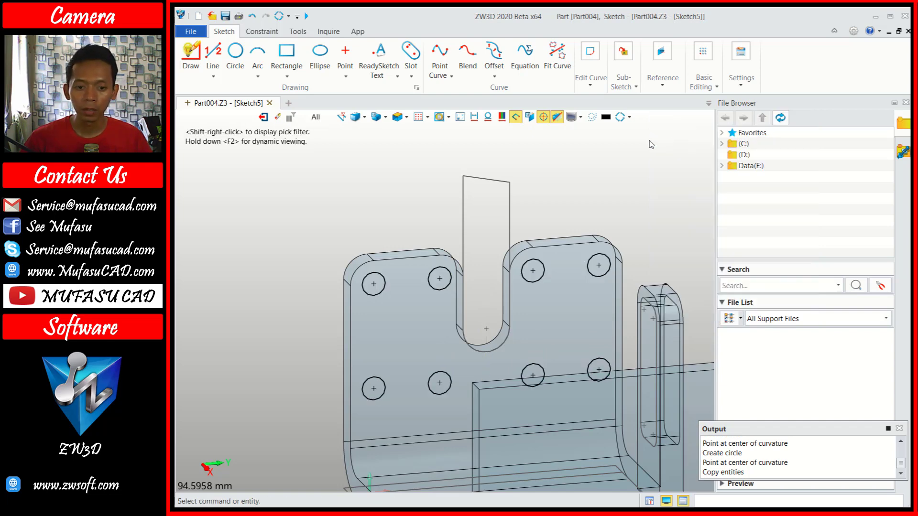
pyautogui.click(263, 117)
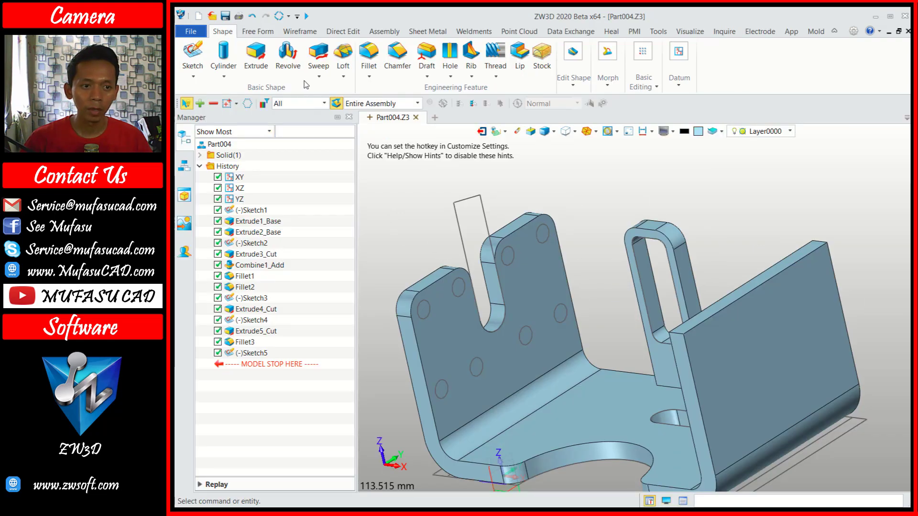
# Extrude Sketch5 as a subtract cut, punching the eight R3 holes through the end wall.
pyautogui.click(256, 55)
pyautogui.click(450, 354)
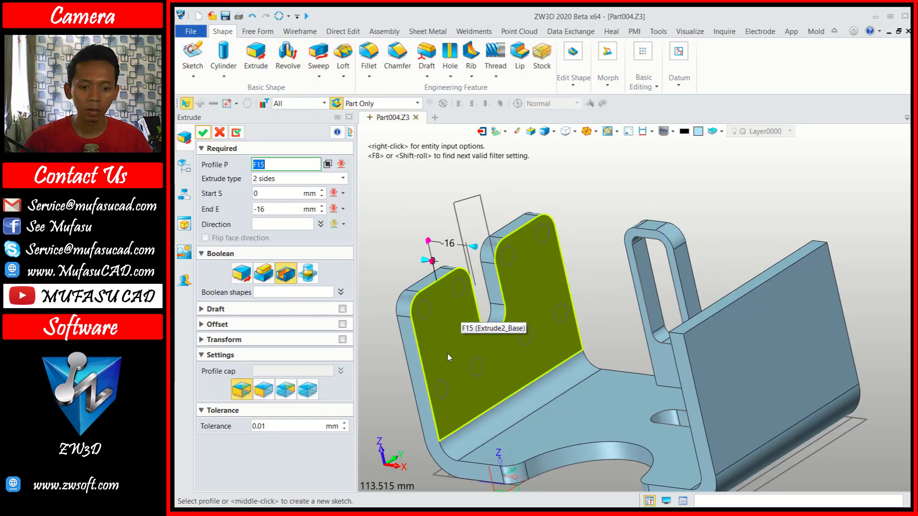
pyautogui.click(447, 353)
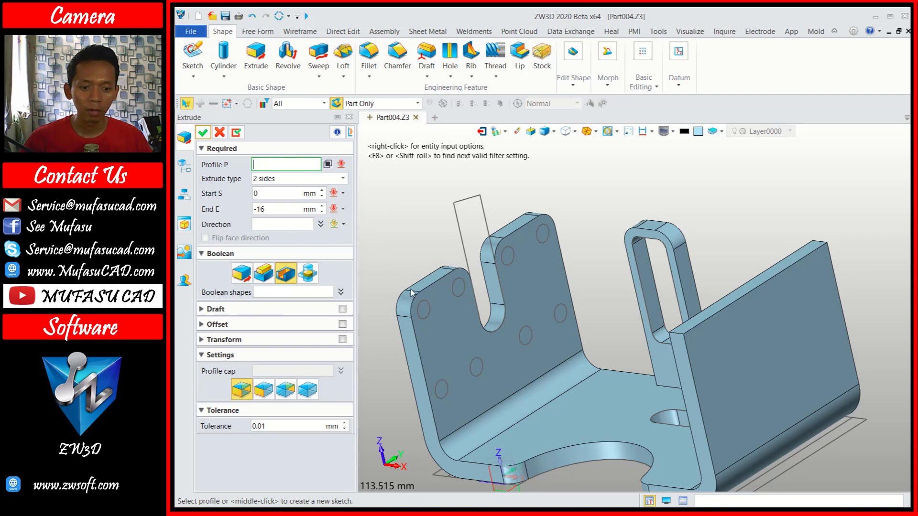
pyautogui.click(428, 308)
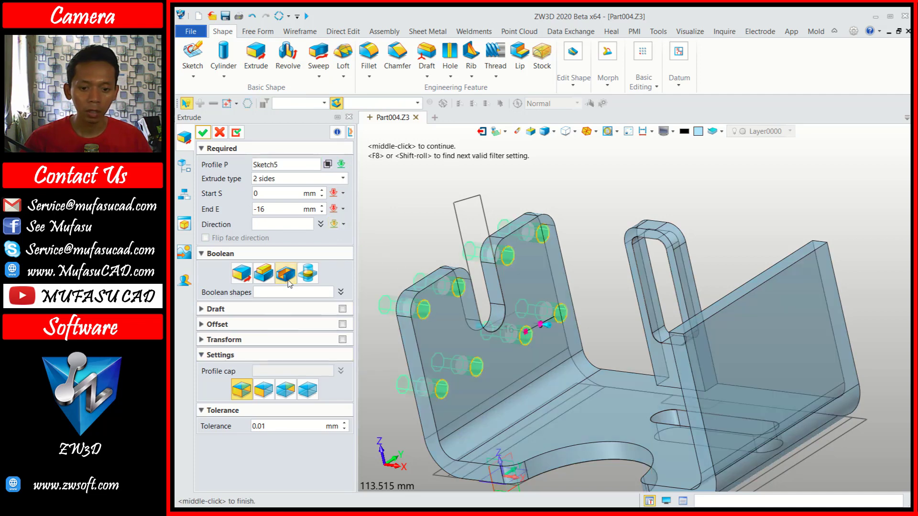
pyautogui.click(204, 136)
pyautogui.moveTo(593, 257)
pyautogui.mouseDown(button='middle')
pyautogui.moveTo(642, 217)
pyautogui.moveTo(517, 286)
pyautogui.mouseUp(button='middle')
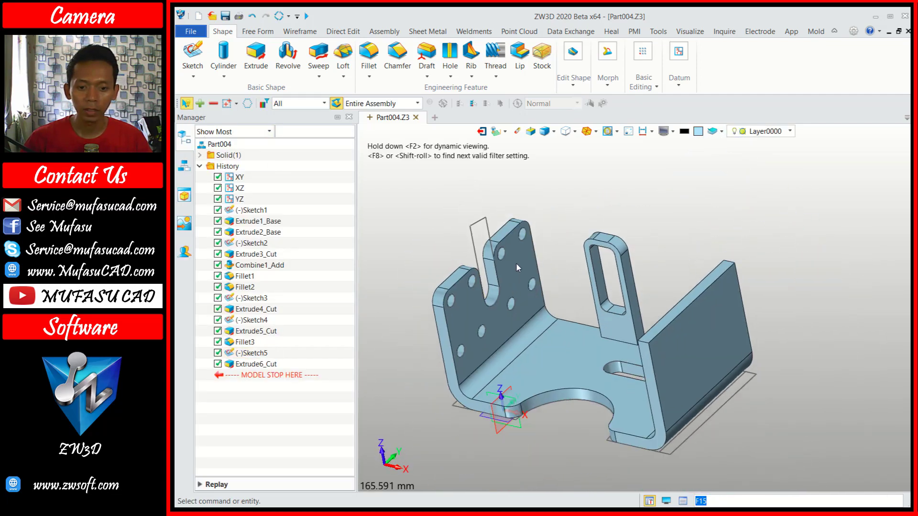
pyautogui.scroll(2, 494, 325)
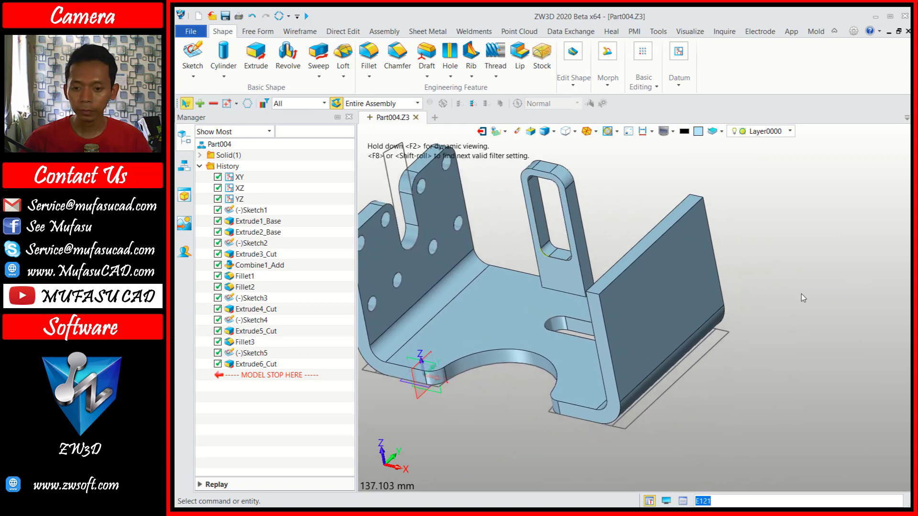
pyautogui.moveTo(801, 298)
pyautogui.mouseDown(button='middle')
pyautogui.moveTo(811, 297)
pyautogui.moveTo(796, 294)
pyautogui.mouseUp(button='middle')
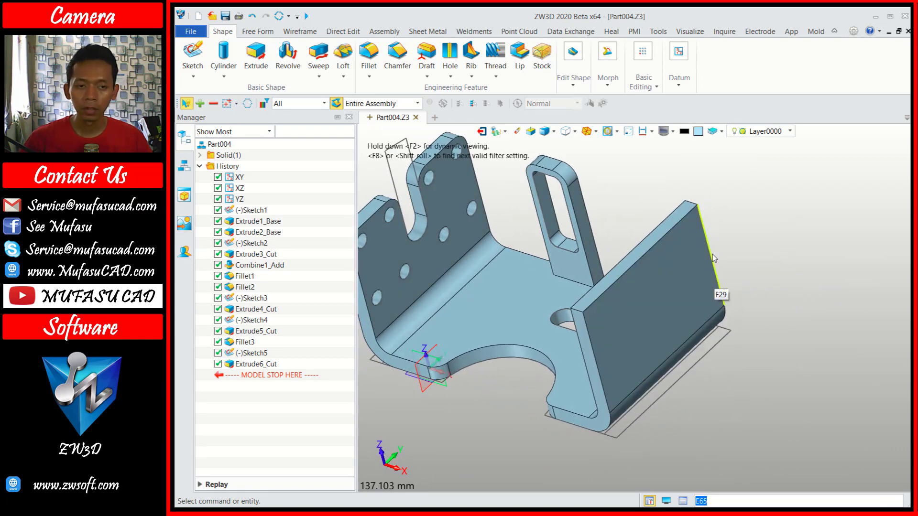
# Fillet the flat end wall's two top edges with a 35 mm radius.
pyautogui.click(369, 54)
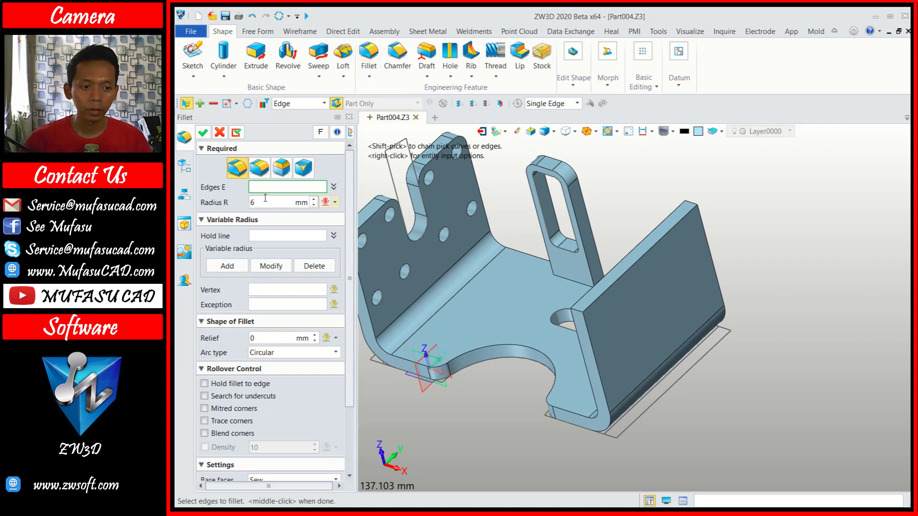
pyautogui.doubleClick(251, 203)
pyautogui.write('35')
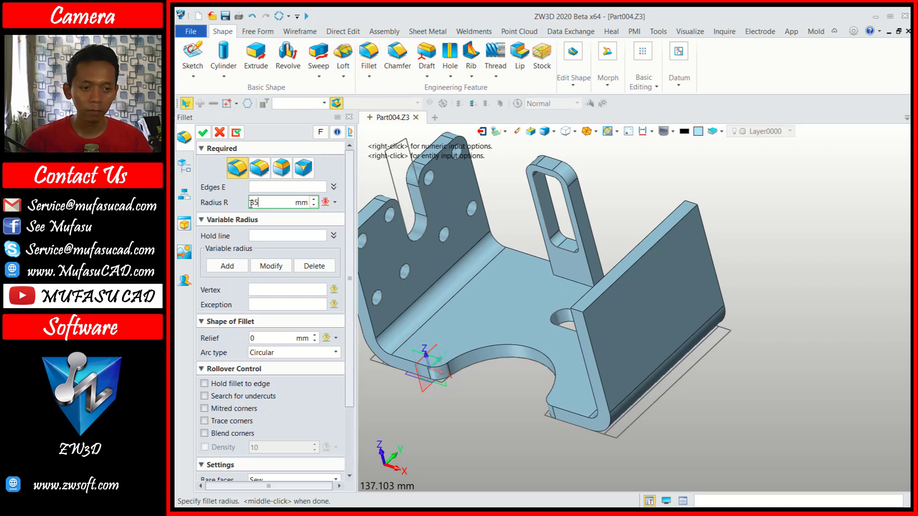
pyautogui.press('Return')
pyautogui.click(574, 309)
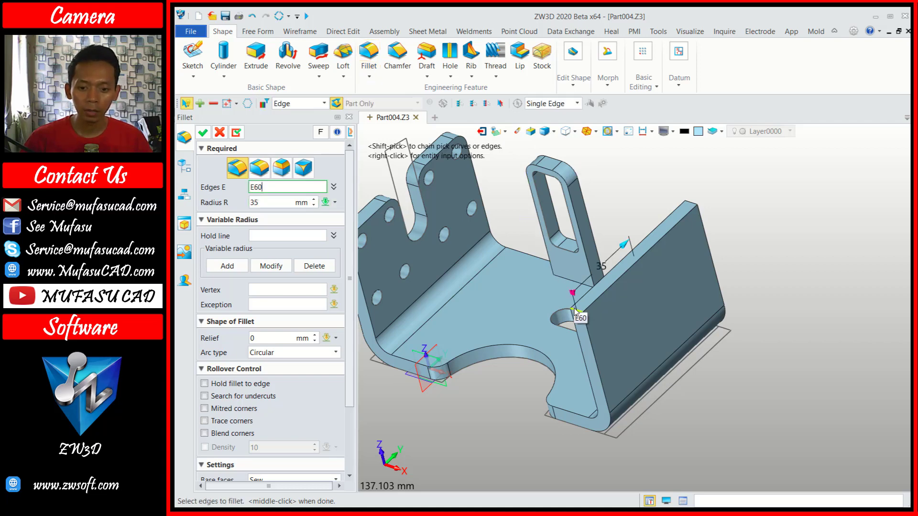
pyautogui.click(693, 205)
pyautogui.click(203, 133)
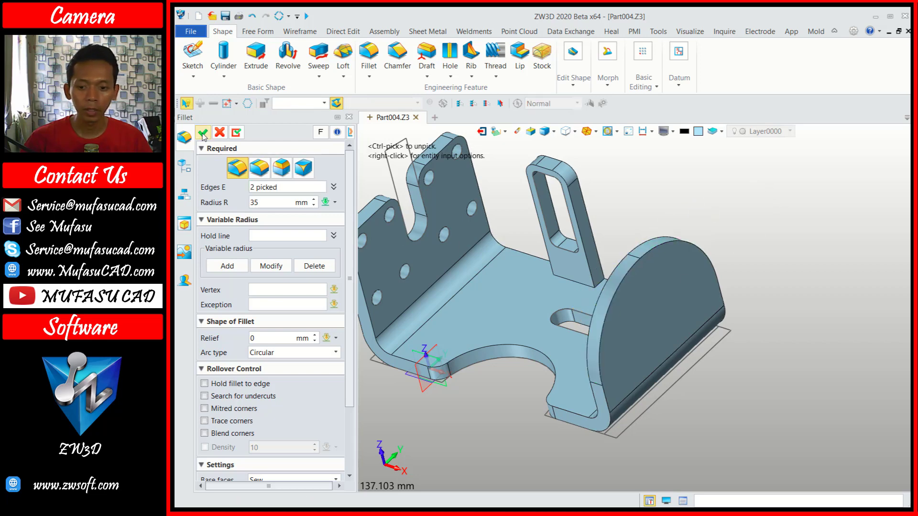
pyautogui.moveTo(769, 289); pyautogui.dragTo(681, 289, button='middle')
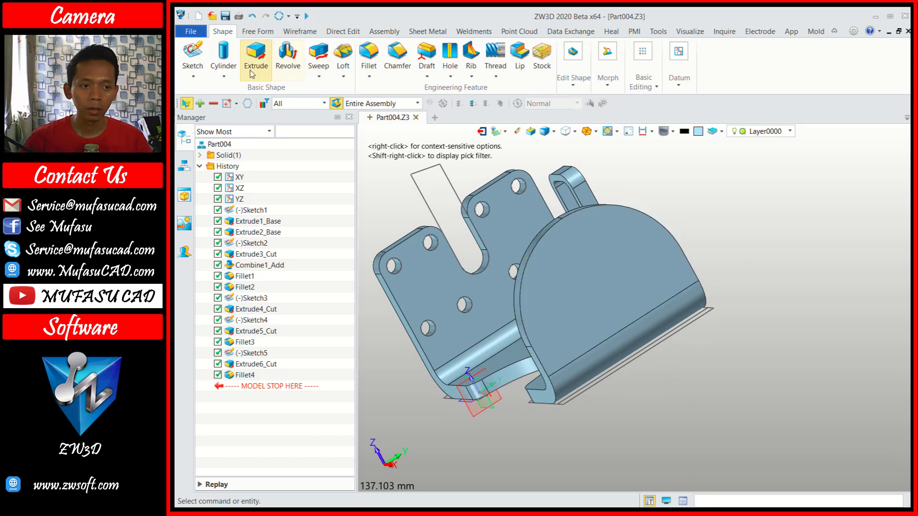
# Start Sketch6 on the rounded end wall with an R8 circle at the arc's curvature centre.
pyautogui.click(196, 53)
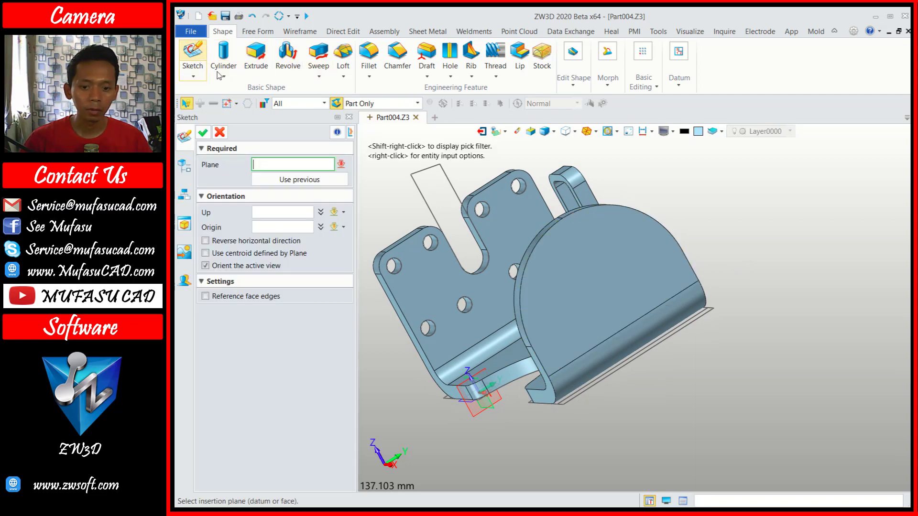
pyautogui.click(596, 266)
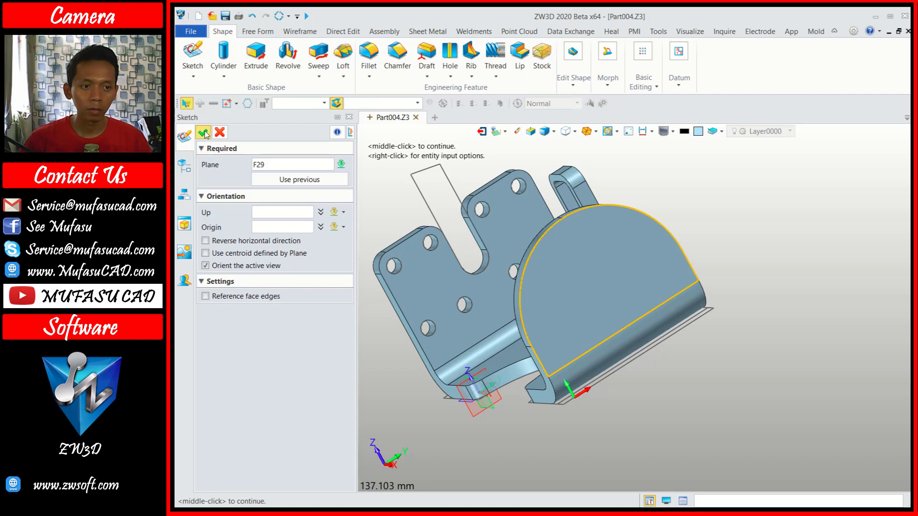
pyautogui.click(202, 132)
pyautogui.click(235, 52)
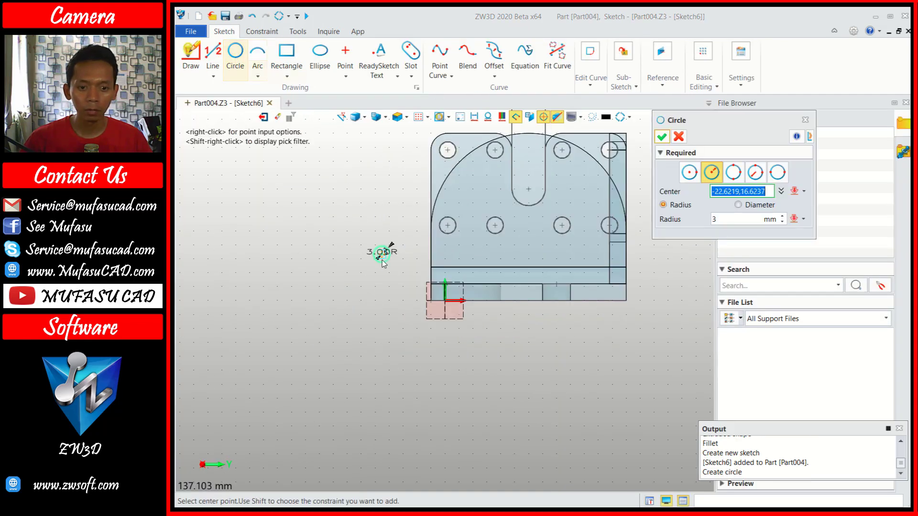
pyautogui.moveTo(368, 262); pyautogui.dragTo(834, 207, button='middle')
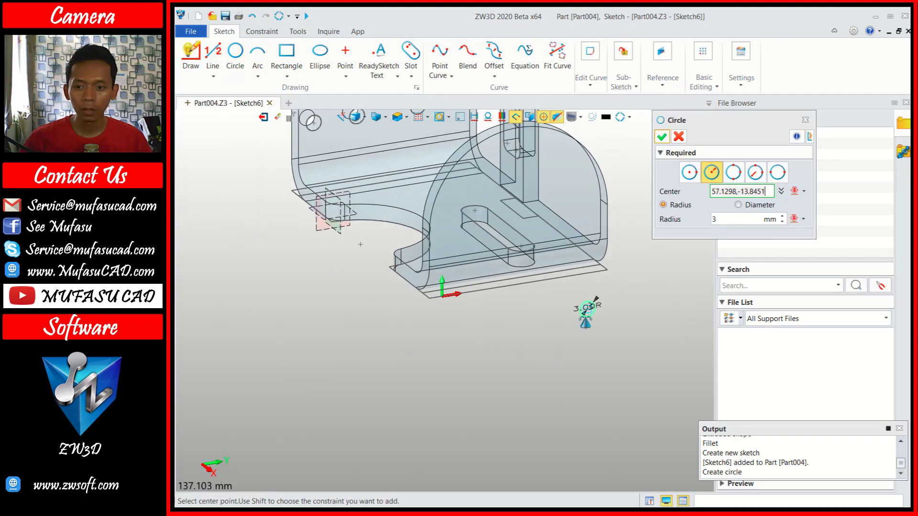
pyautogui.click(805, 191)
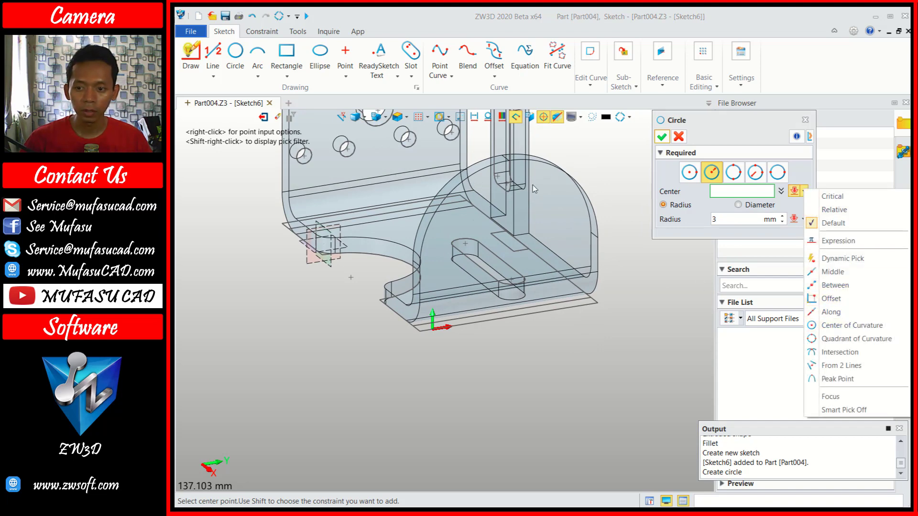
pyautogui.click(852, 325)
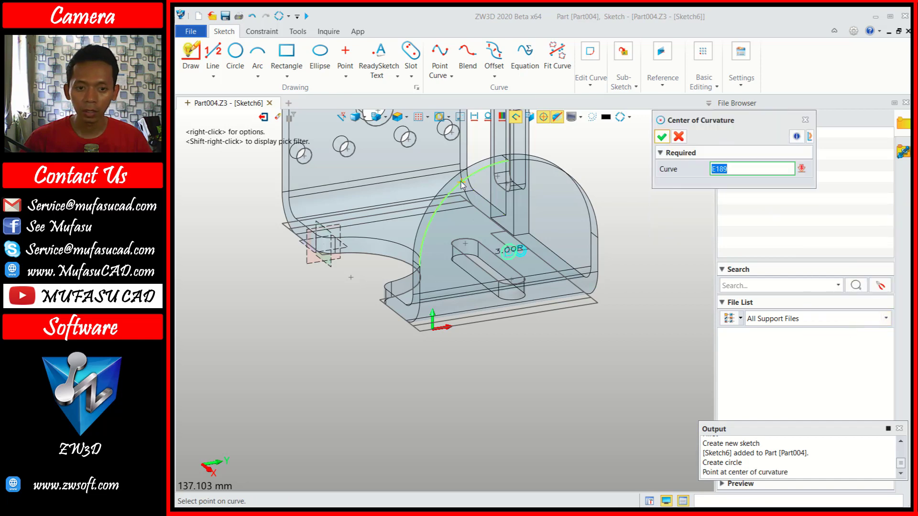
pyautogui.click(463, 185)
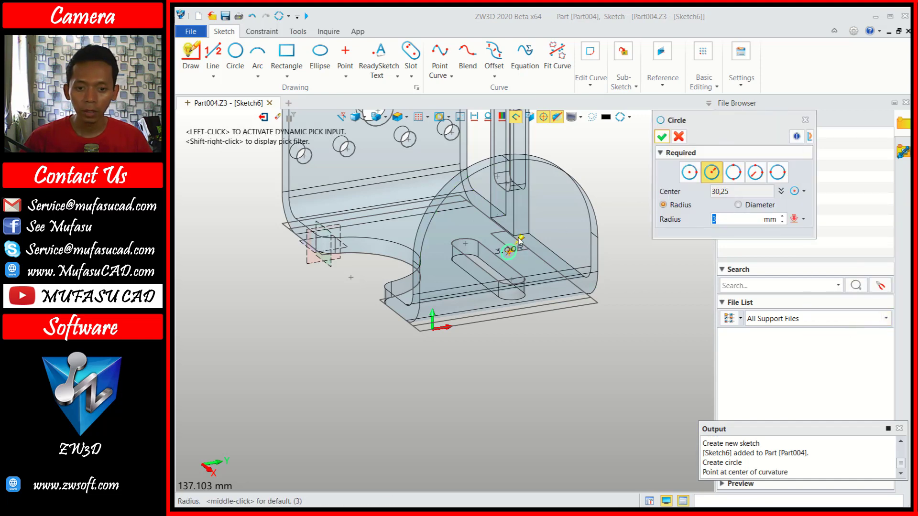
pyautogui.write('8')
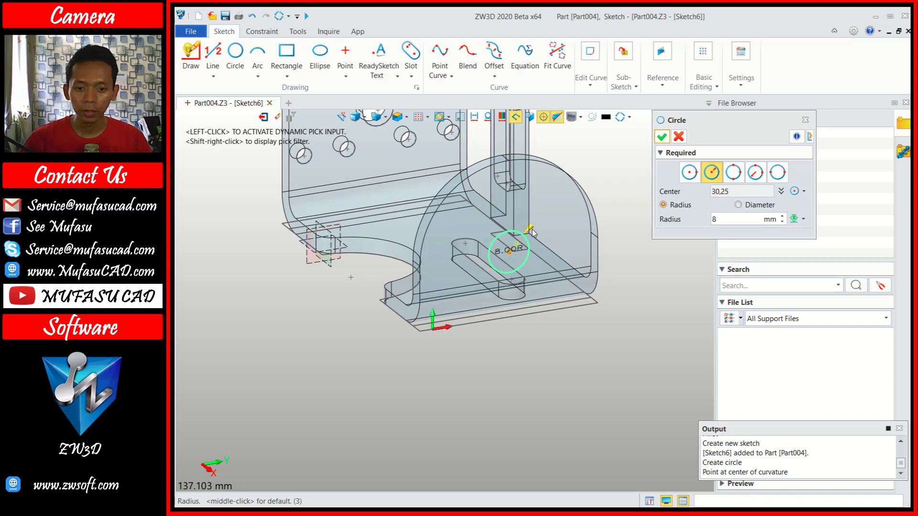
pyautogui.click(661, 137)
pyautogui.scroll(2, 633, 235)
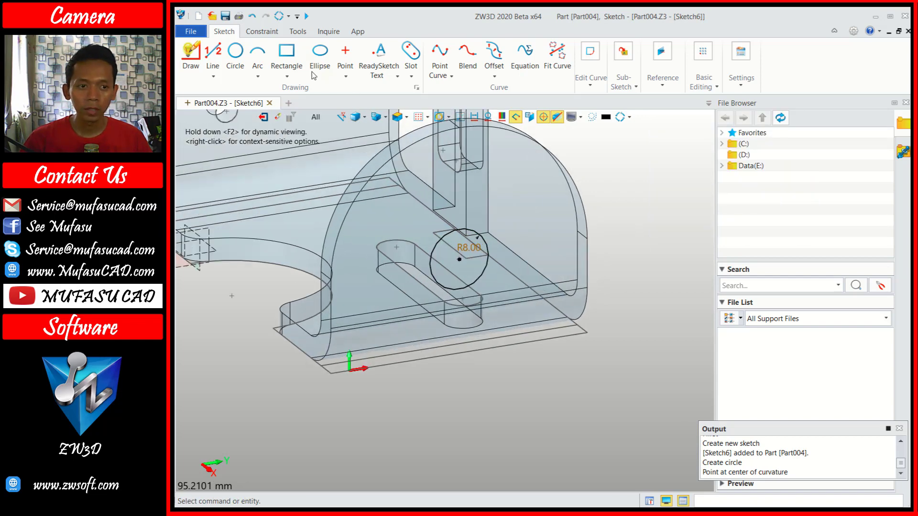
# Add an R3 circle to the right of the R8 circle.
pyautogui.click(234, 56)
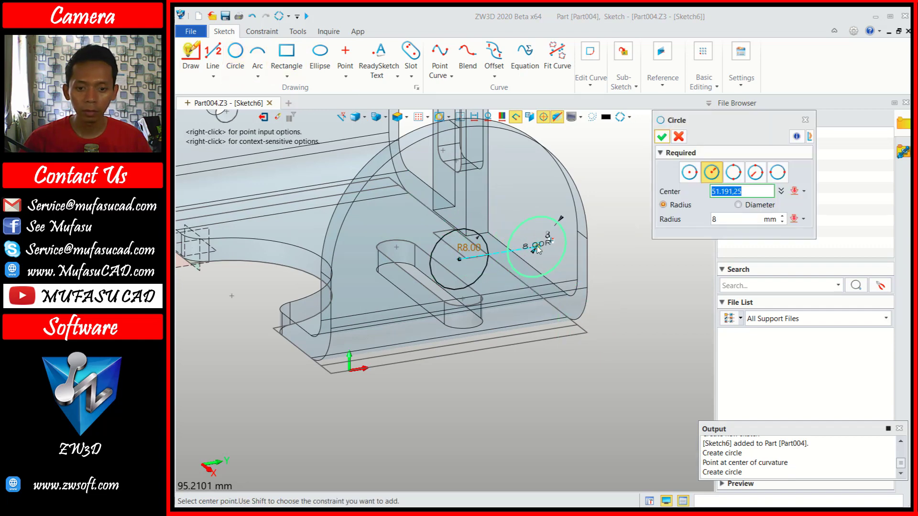
pyautogui.click(536, 247)
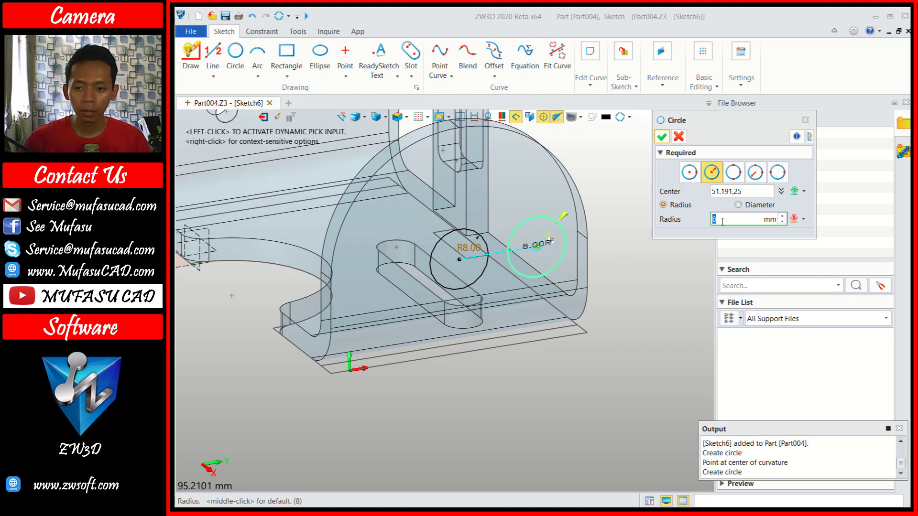
pyautogui.write('3')
pyautogui.click(742, 190)
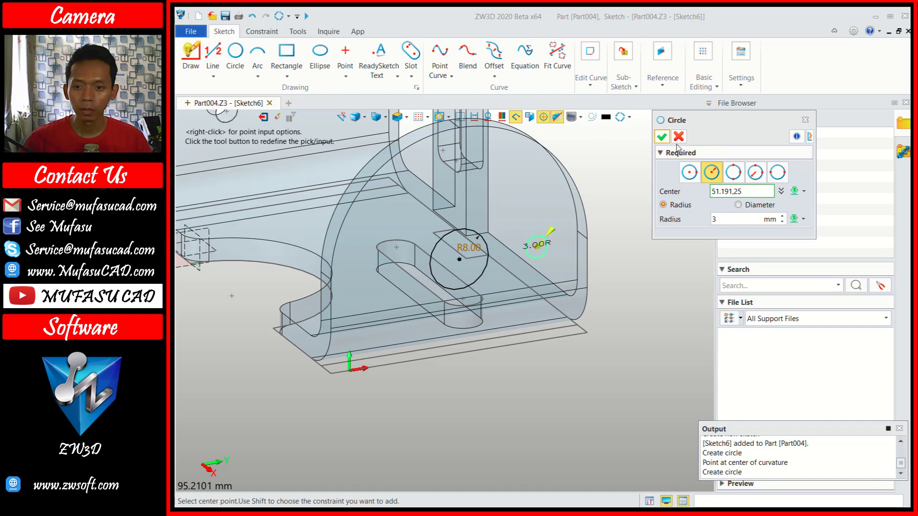
pyautogui.click(661, 137)
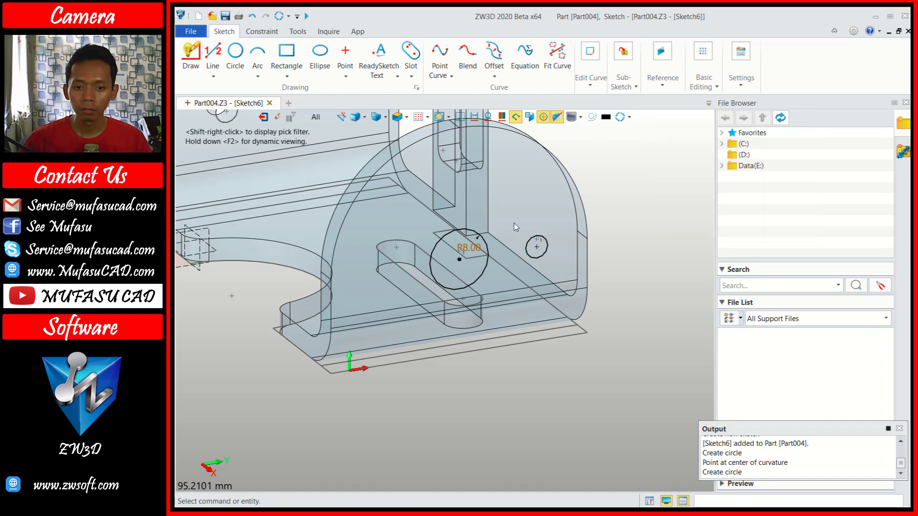
pyautogui.click(261, 31)
# Dimension the R3 circle 23 mm from the R8 circle's centre.
pyautogui.click(478, 59)
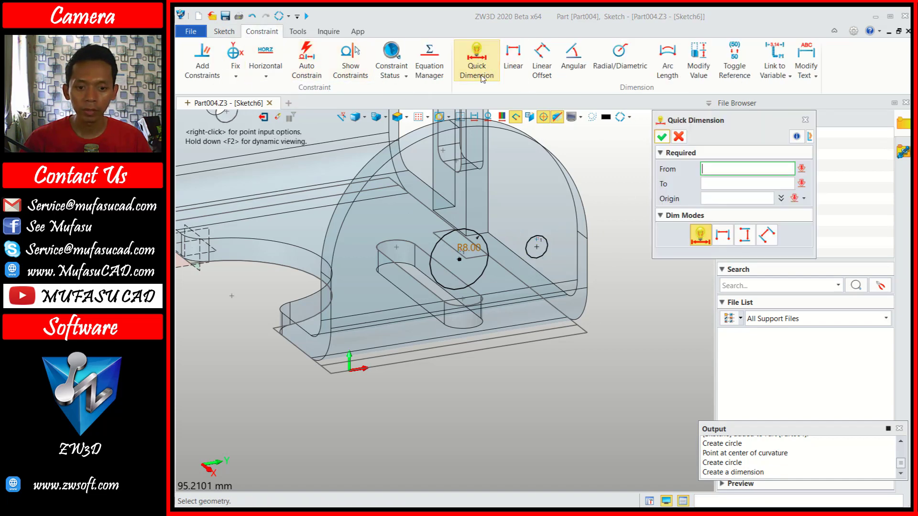
pyautogui.click(467, 256)
pyautogui.click(460, 260)
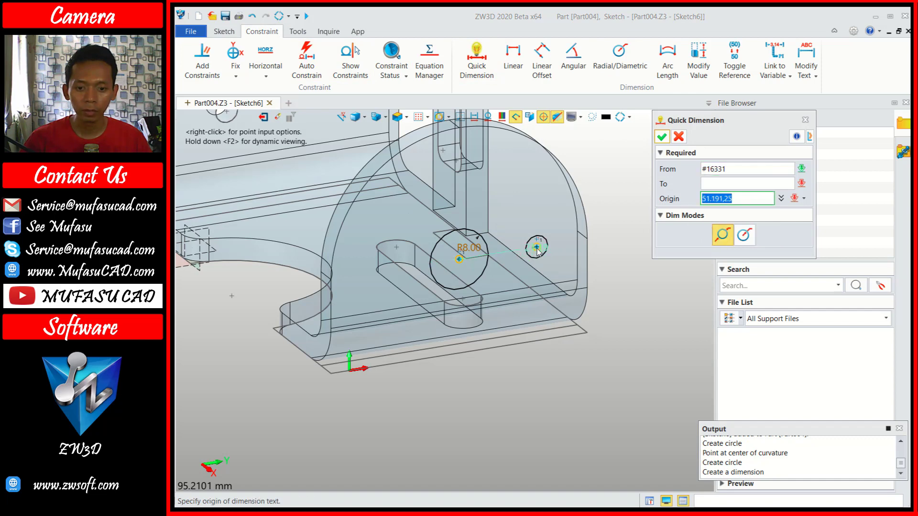
pyautogui.click(537, 249)
pyautogui.click(531, 214)
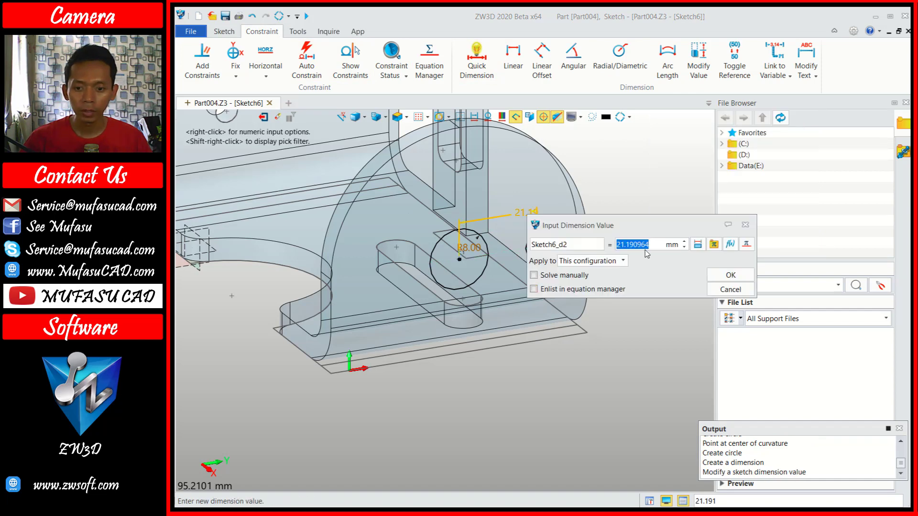
pyautogui.write('23')
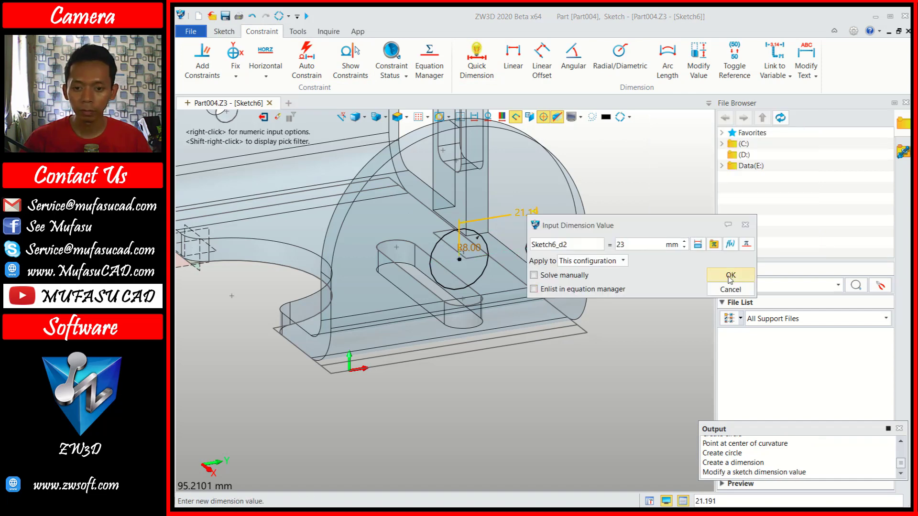
pyautogui.click(730, 276)
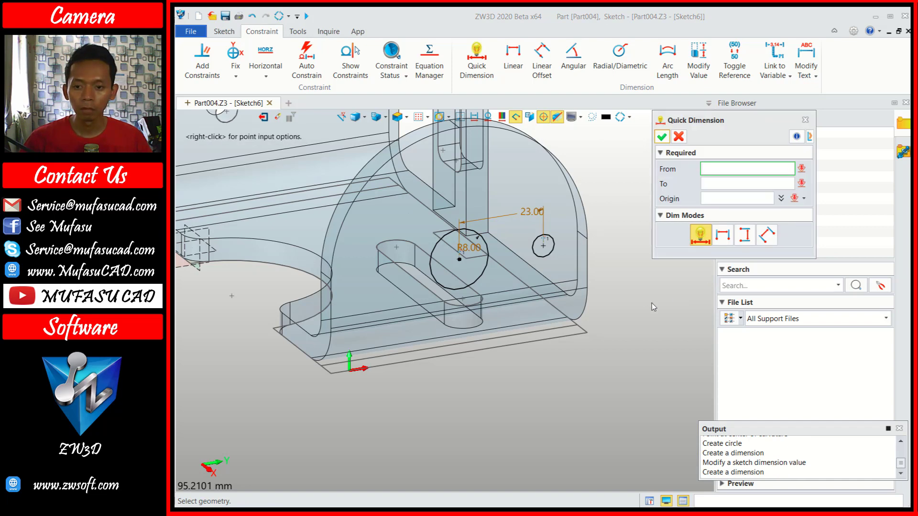
pyautogui.click(664, 139)
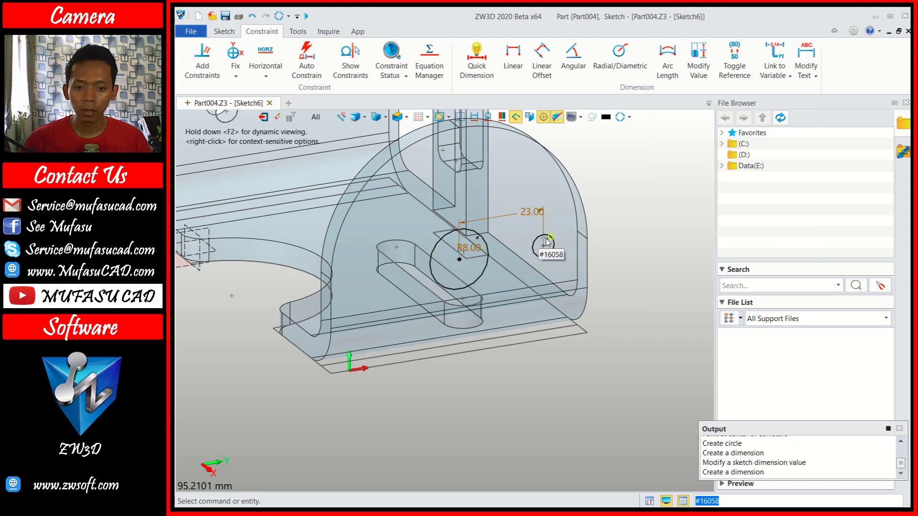
pyautogui.click(223, 31)
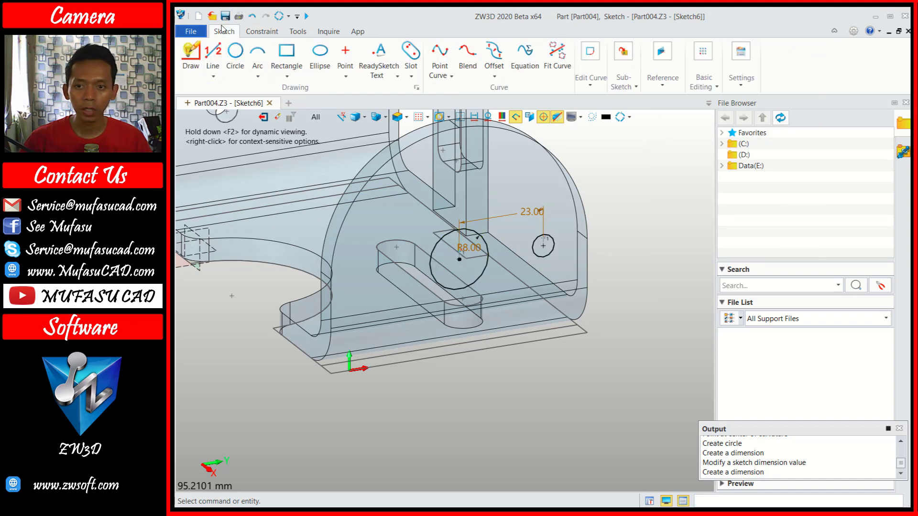
pyautogui.click(702, 82)
# Preview a circular pattern of the small circle around the R8 circle centre: 6 copies over 180°.
pyautogui.click(702, 112)
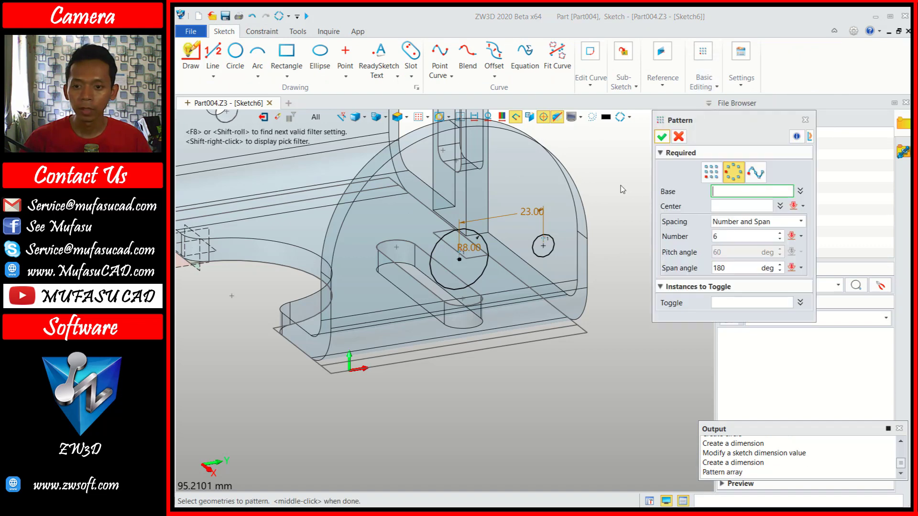
pyautogui.click(737, 176)
pyautogui.click(551, 253)
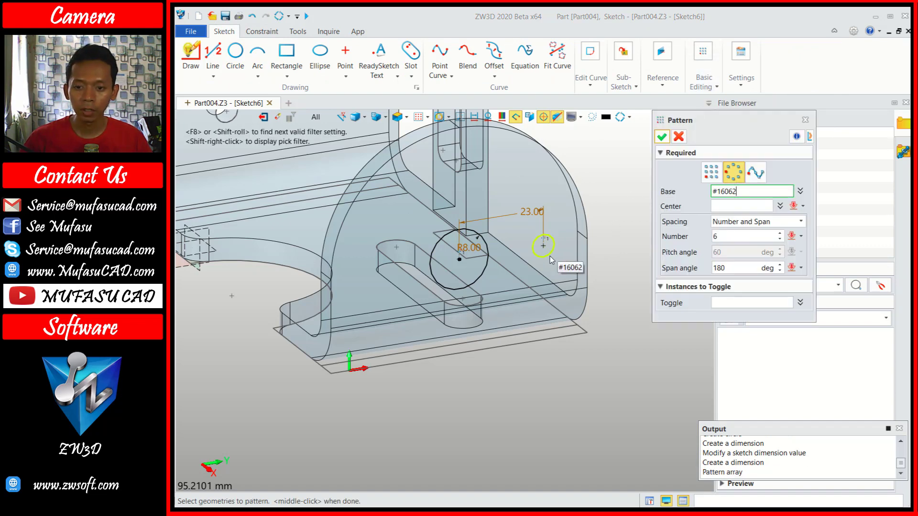
pyautogui.click(551, 259)
pyautogui.click(744, 206)
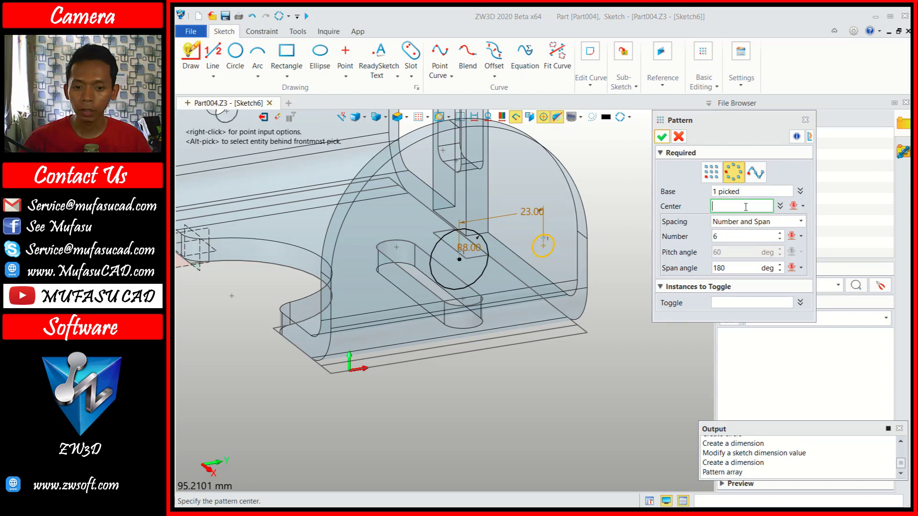
pyautogui.click(458, 261)
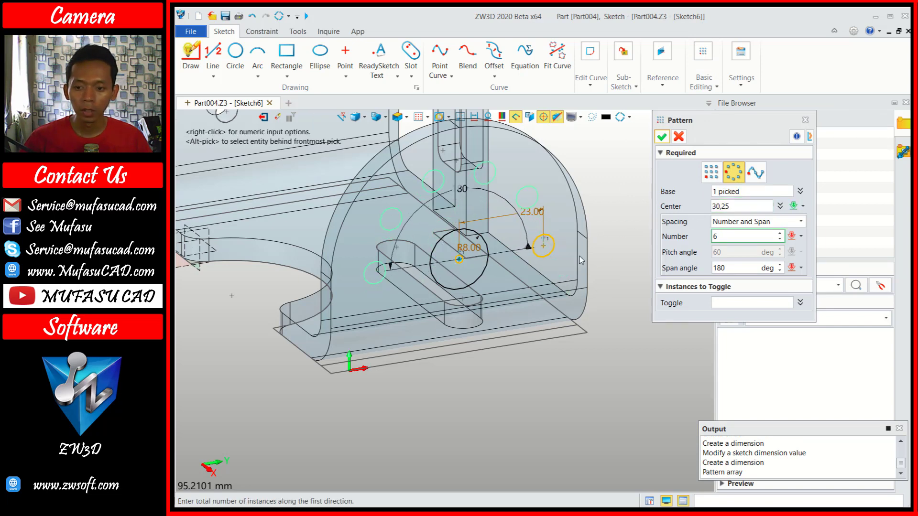
pyautogui.click(747, 225)
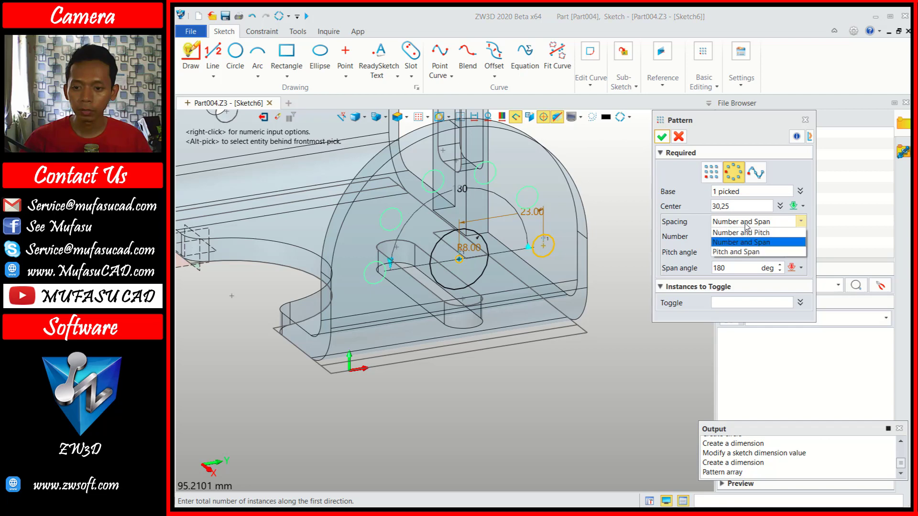
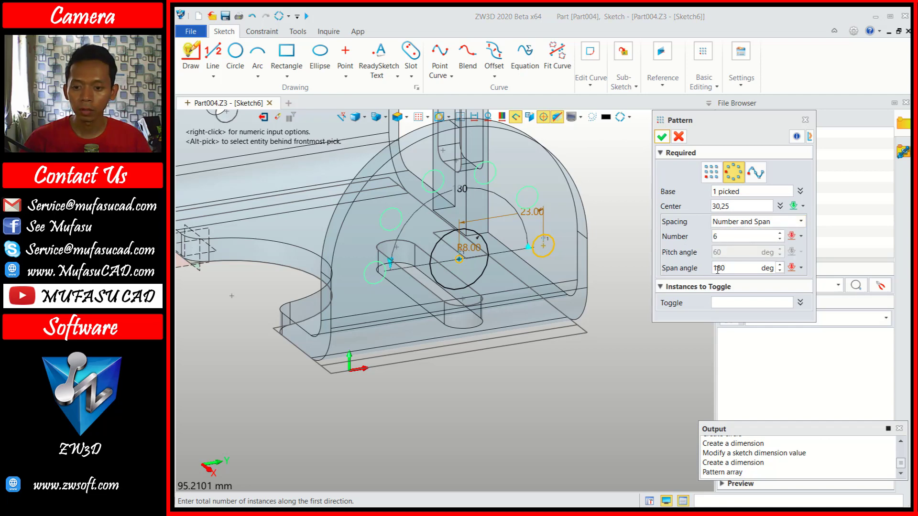
# Confirm the six-circle pattern around the flange centre and exit Sketch6 back to part mode.
pyautogui.click(662, 135)
pyautogui.moveTo(644, 187); pyautogui.dragTo(667, 229, button='middle')
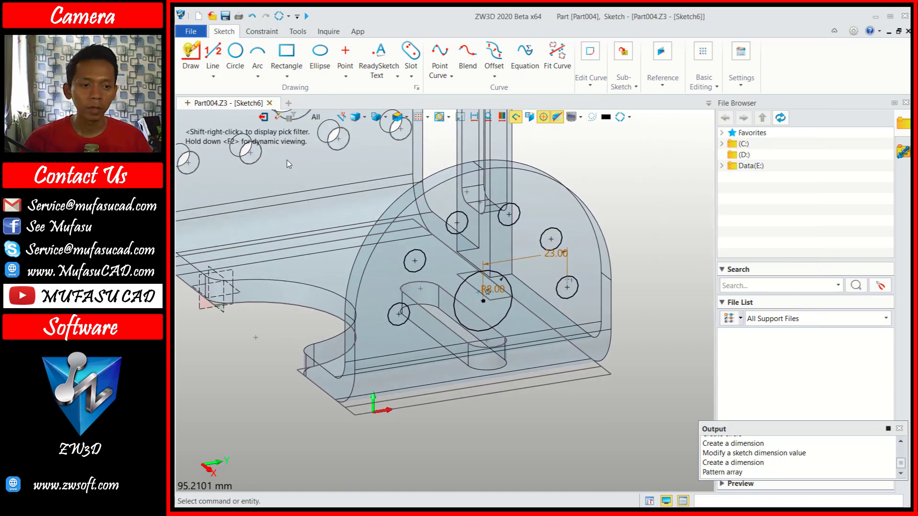
pyautogui.click(263, 118)
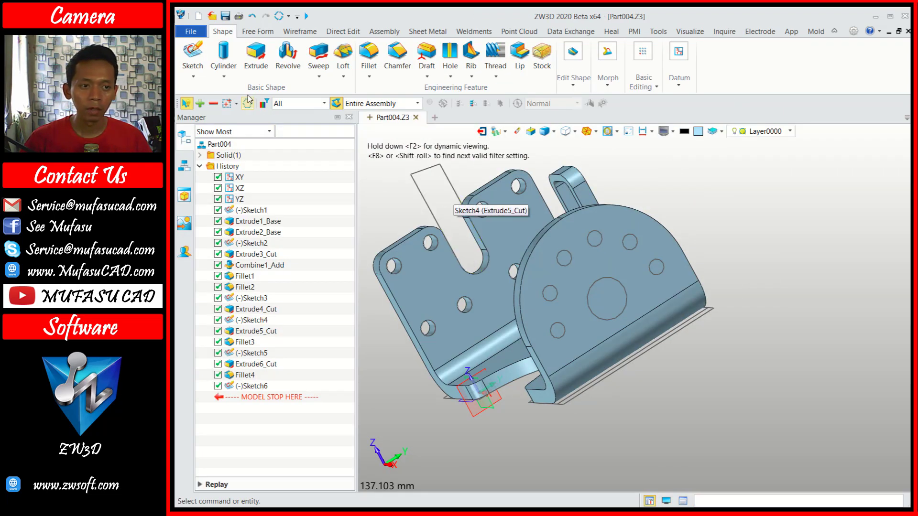
# Extrude Sketch6 two-sided to End -16 with subtract Boolean, creating Extrude7_Cut through the flange.
pyautogui.click(255, 56)
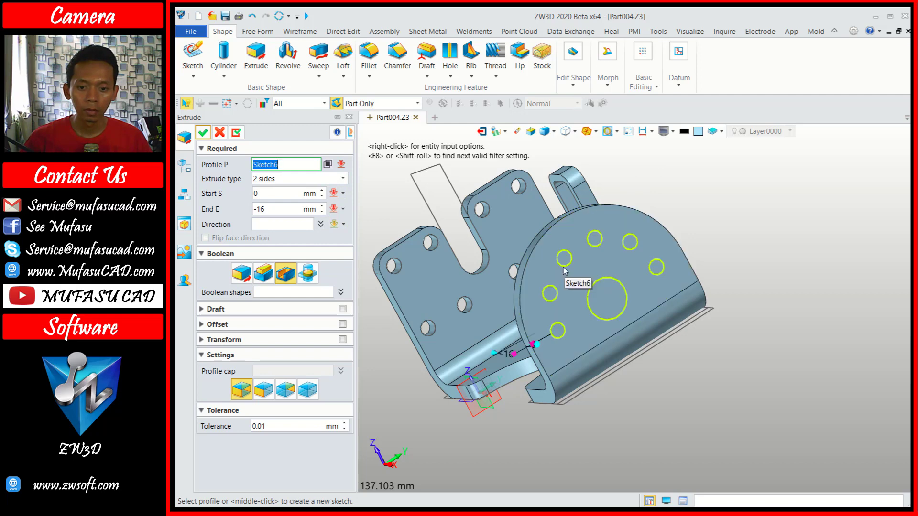
pyautogui.click(564, 270)
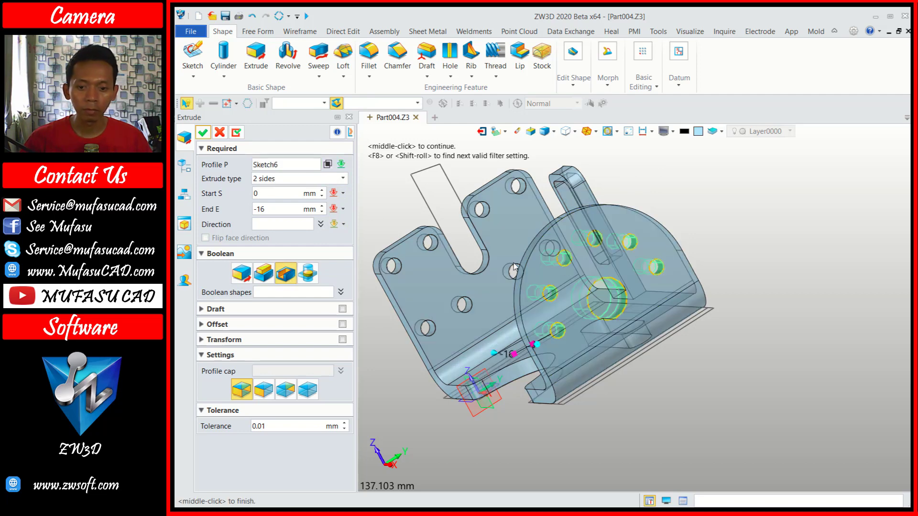
pyautogui.moveTo(516, 268); pyautogui.dragTo(723, 277, button='middle')
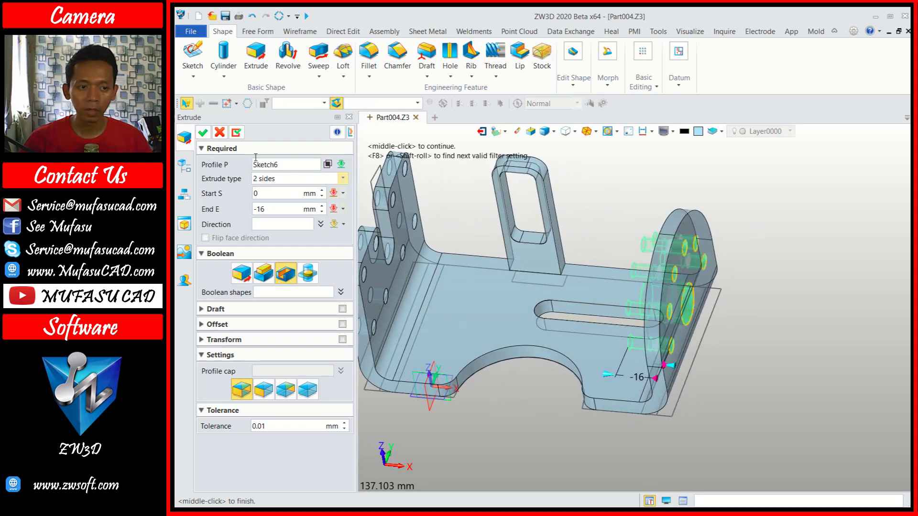
pyautogui.click(202, 132)
pyautogui.moveTo(478, 287)
pyautogui.mouseDown(button='middle')
pyautogui.moveTo(548, 290)
pyautogui.moveTo(500, 369)
pyautogui.moveTo(541, 309)
pyautogui.moveTo(674, 257)
pyautogui.moveTo(651, 282)
pyautogui.moveTo(659, 273)
pyautogui.mouseUp(button='middle')
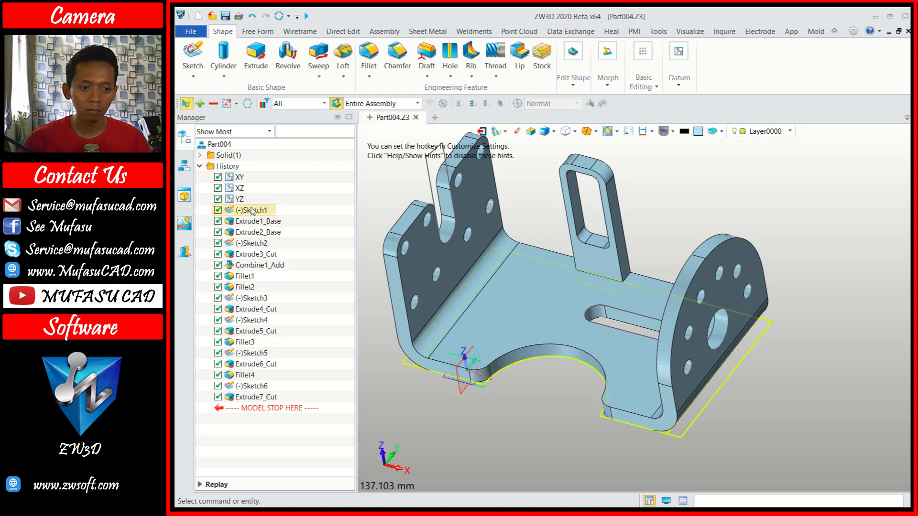
# Blank Sketch1, Sketch3 and Sketch2 in the history tree.
pyautogui.rightClick(251, 210)
pyautogui.click(271, 215)
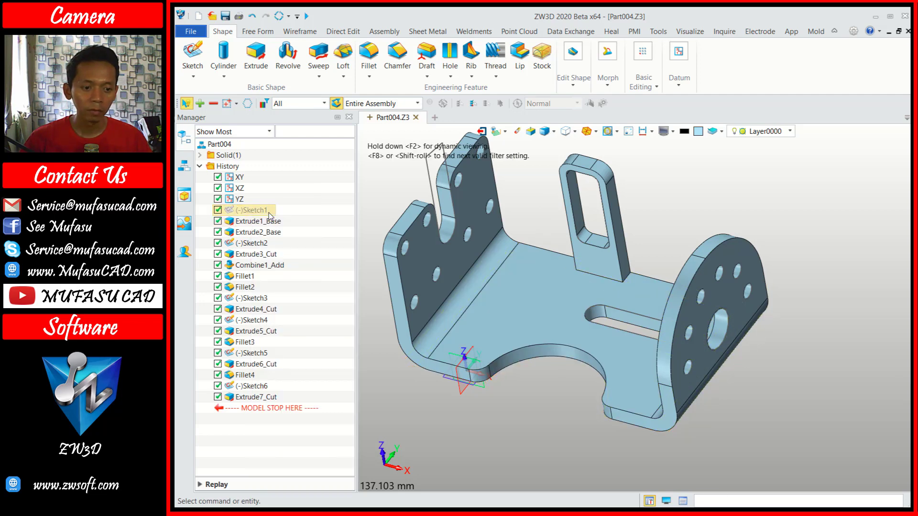
pyautogui.rightClick(255, 302)
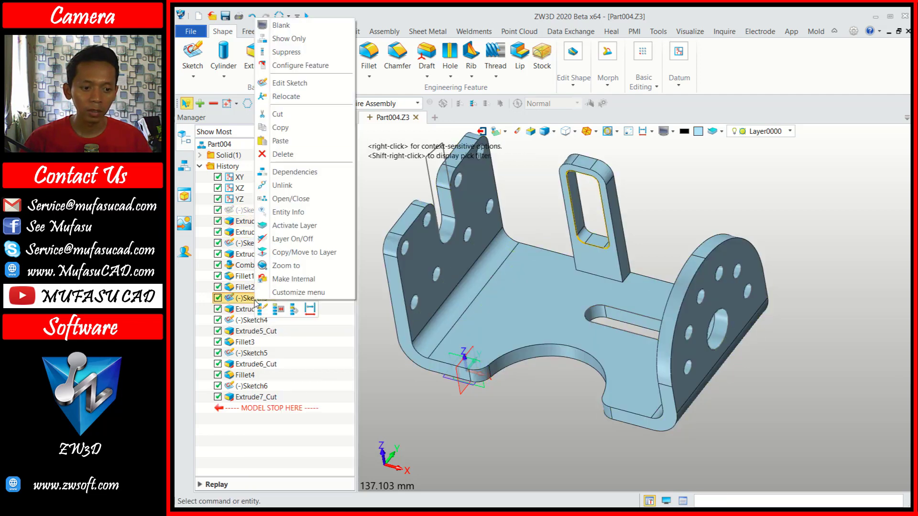
pyautogui.click(294, 30)
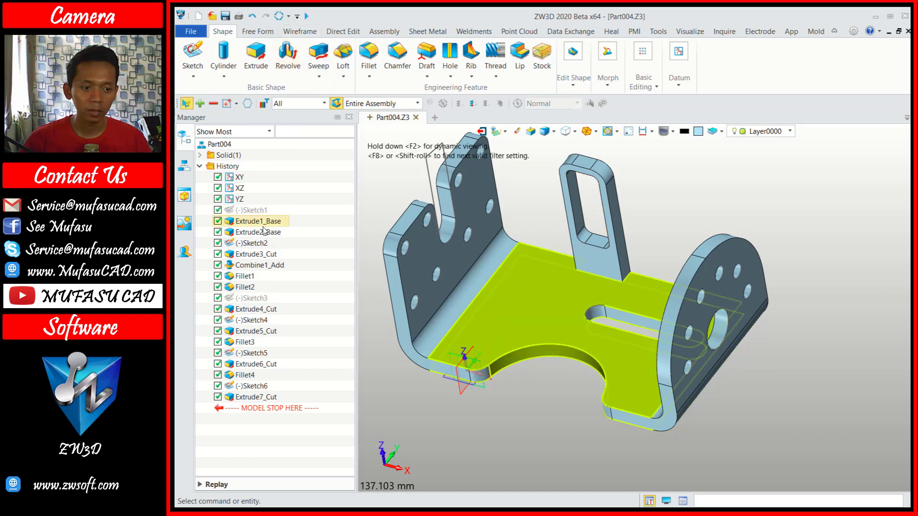
pyautogui.rightClick(258, 242)
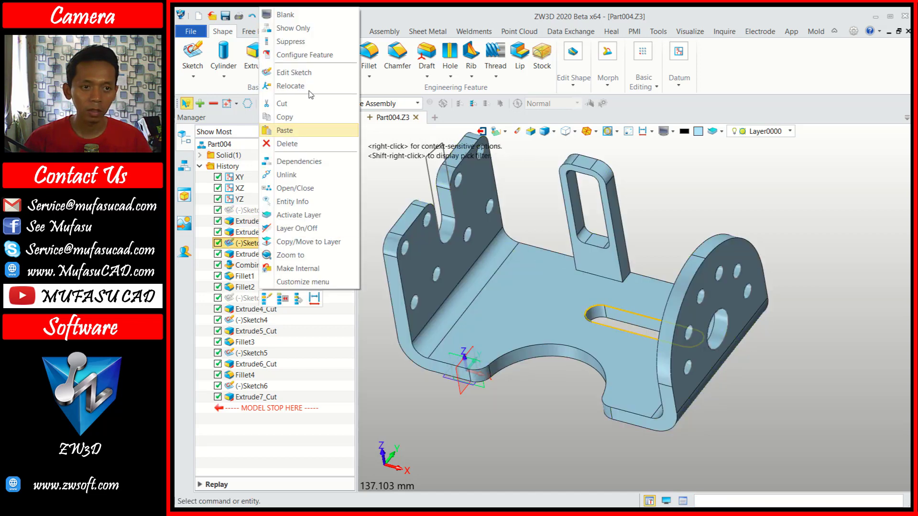
pyautogui.click(287, 14)
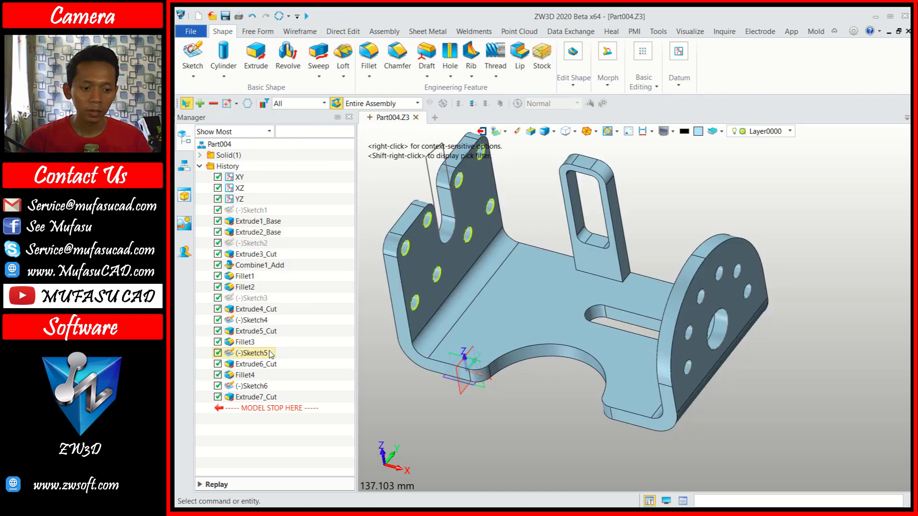
# Blank Sketch5 and Sketch6 so their curves disappear from the view.
pyautogui.rightClick(262, 354)
pyautogui.click(287, 76)
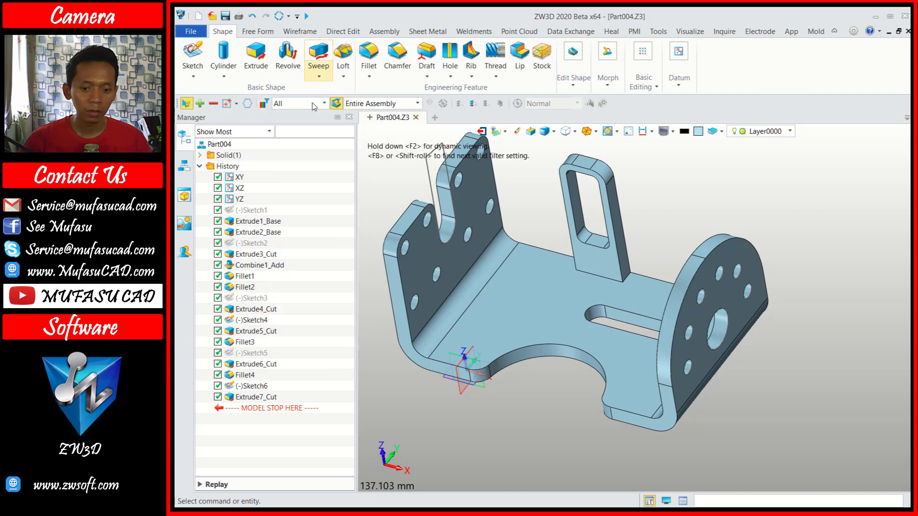
pyautogui.rightClick(253, 386)
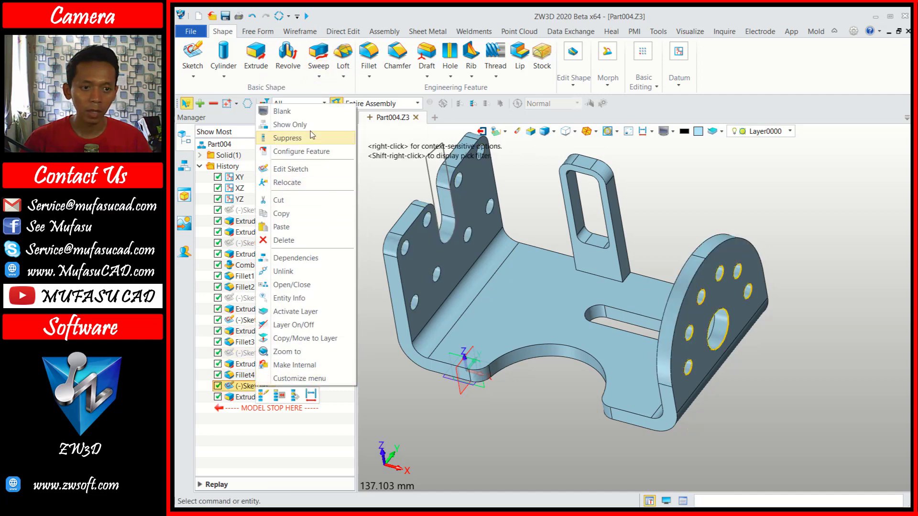
pyautogui.click(305, 116)
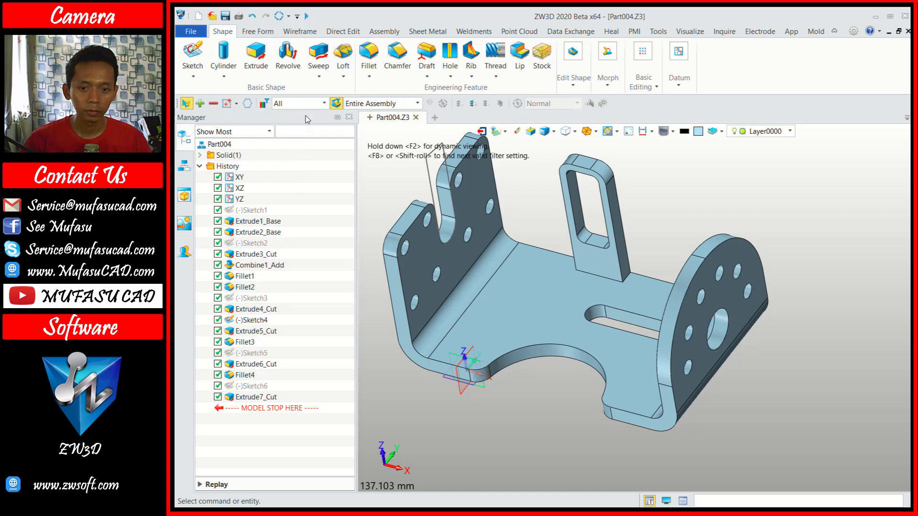
pyautogui.scroll(-2, 510, 285)
pyautogui.scroll(-1, 510, 285)
pyautogui.moveTo(644, 231); pyautogui.dragTo(641, 234, button='middle')
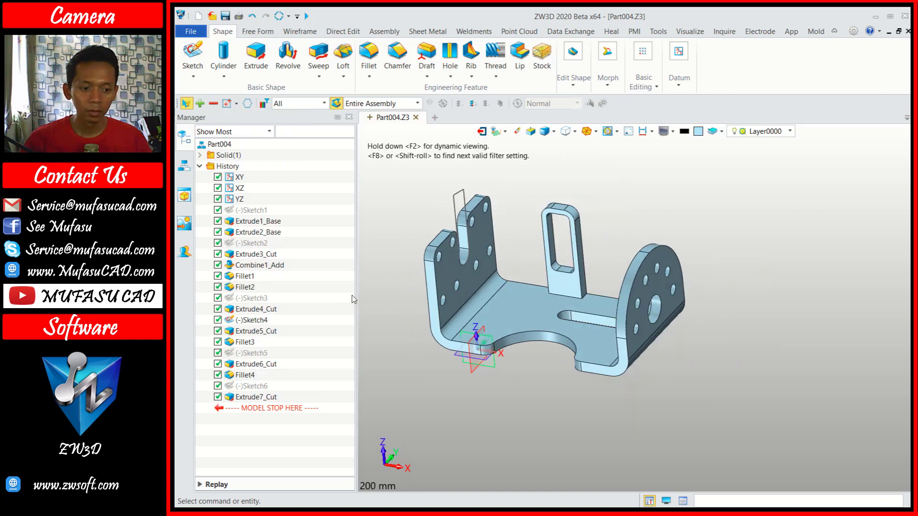
# Blank Sketch4 and orbit to inspect the finished bracket solid.
pyautogui.rightClick(264, 321)
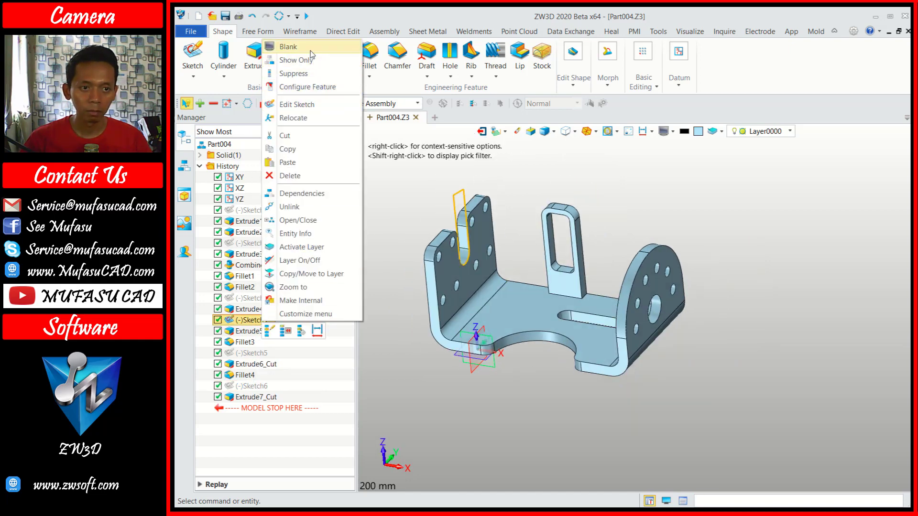
pyautogui.click(288, 46)
pyautogui.moveTo(724, 244); pyautogui.dragTo(712, 259, button='middle')
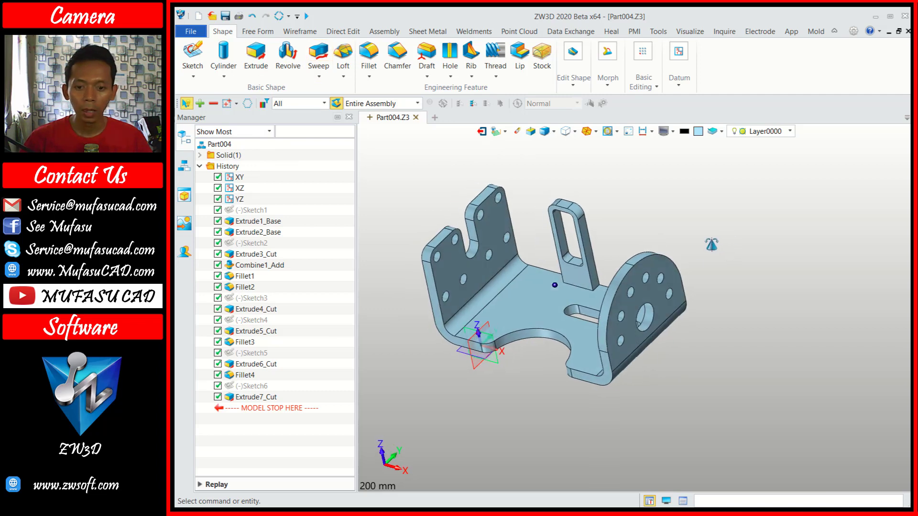
pyautogui.scroll(2, 484, 277)
pyautogui.moveTo(483, 277); pyautogui.dragTo(770, 183, button='middle')
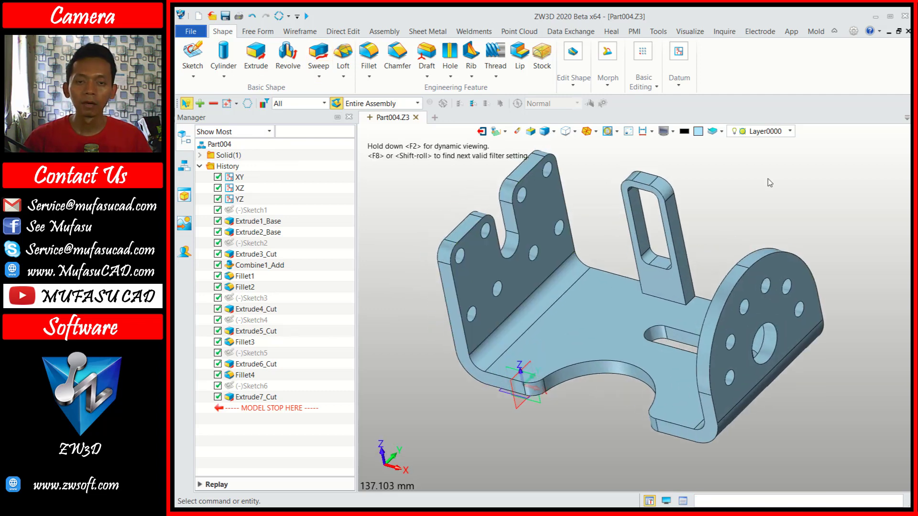